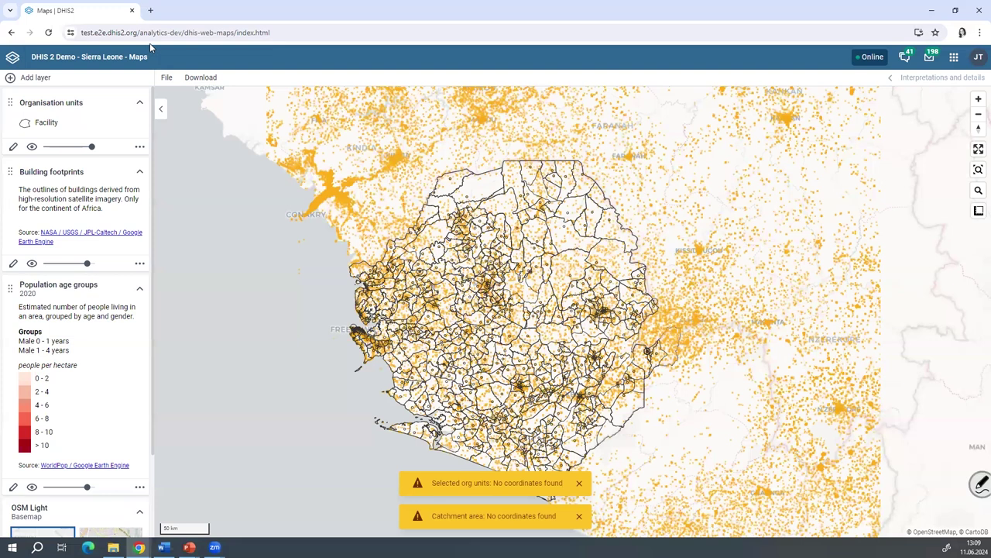
# Search the available apps for "map" and open the Maps app with a new, empty map
pyautogui.click(12, 56)
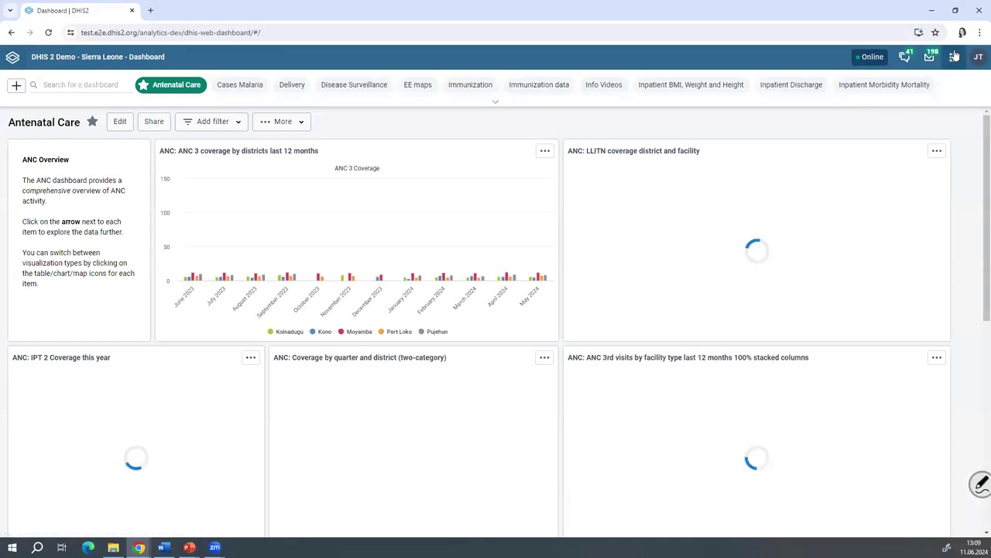
pyautogui.click(954, 57)
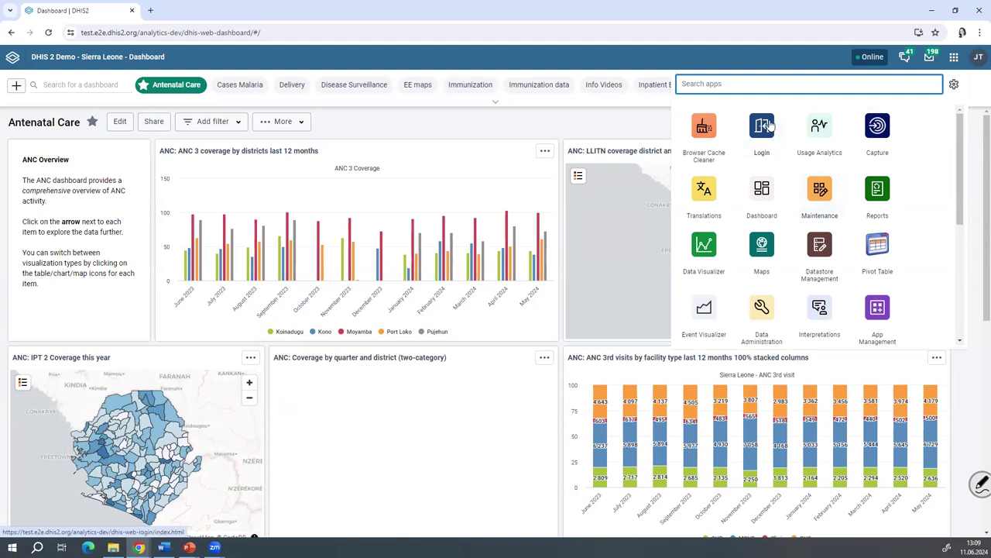
pyautogui.write('map')
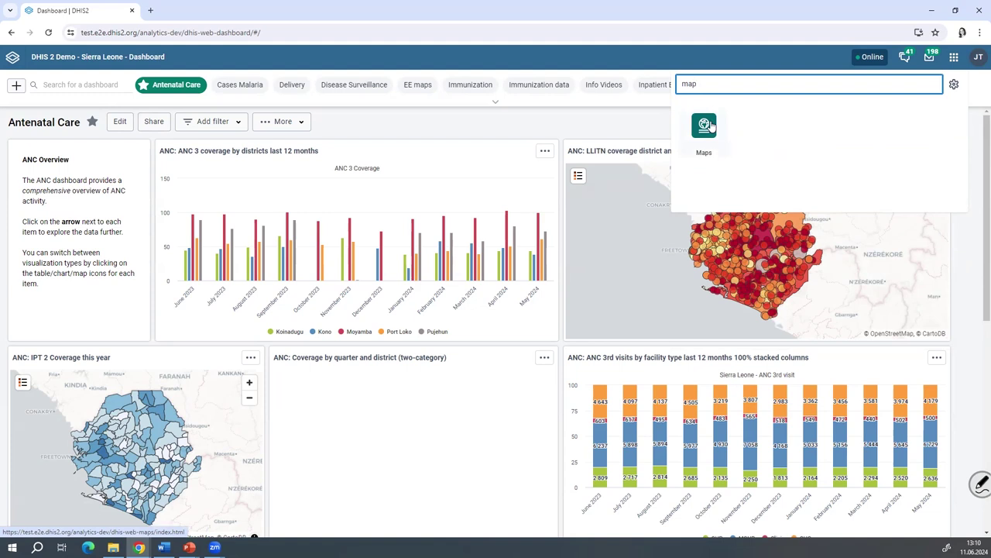
pyautogui.click(711, 126)
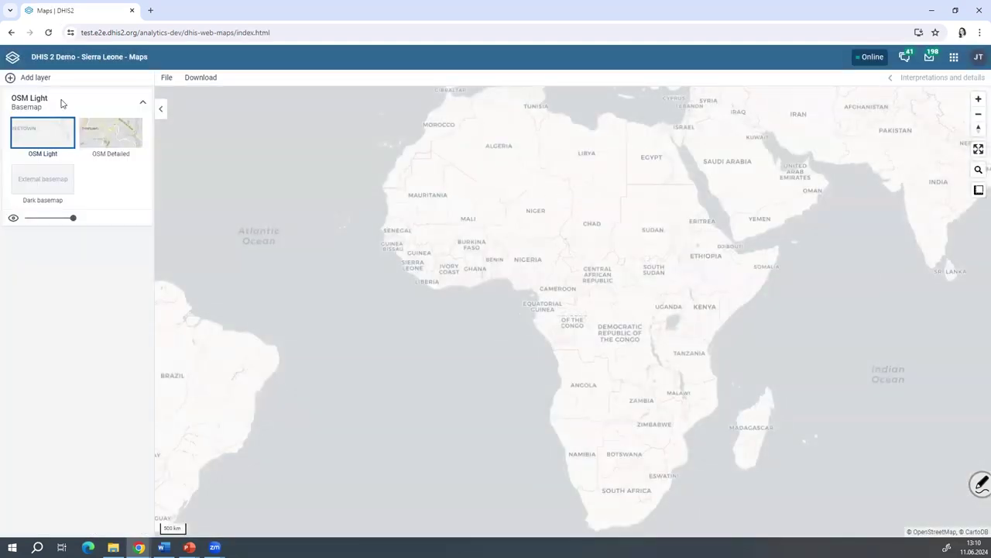
# Start a new population age groups layer and select the Male 0 - 1 years and Male 1 - 4 years groups
pyautogui.click(49, 80)
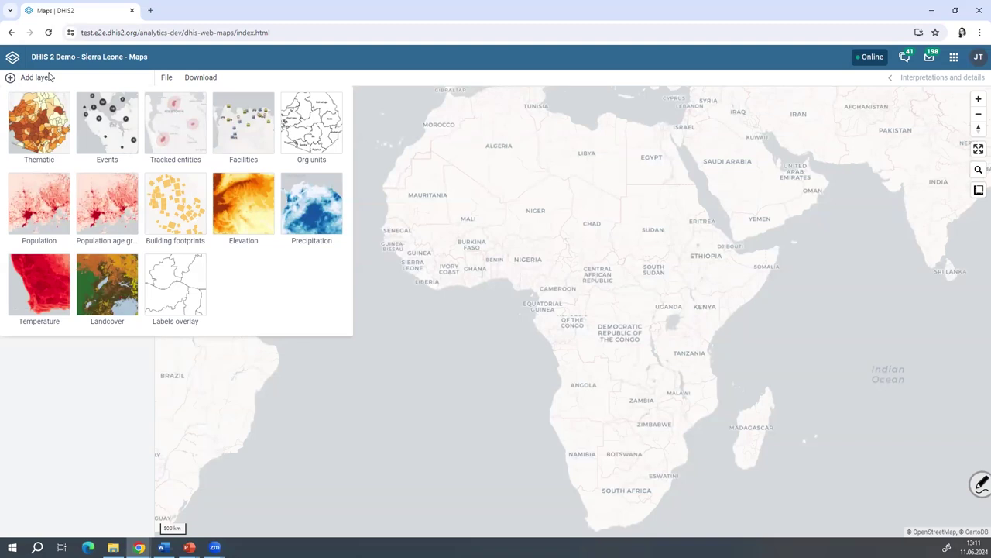
pyautogui.click(96, 214)
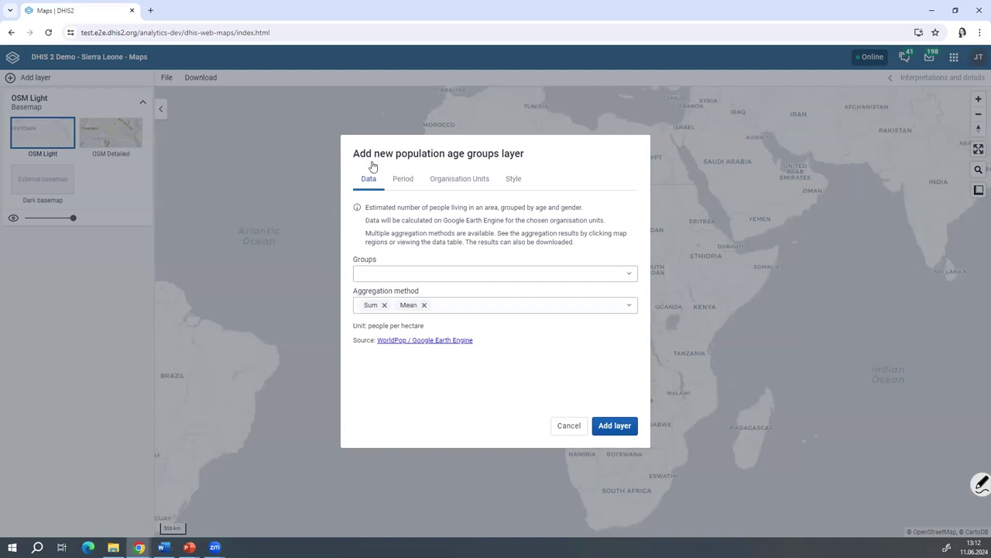
pyautogui.click(423, 274)
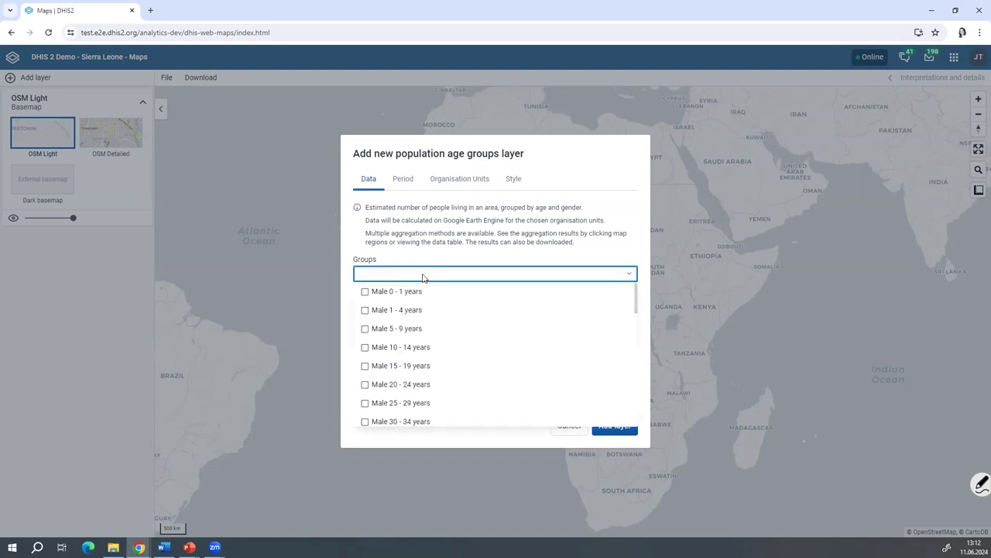
pyautogui.click(365, 292)
pyautogui.click(365, 310)
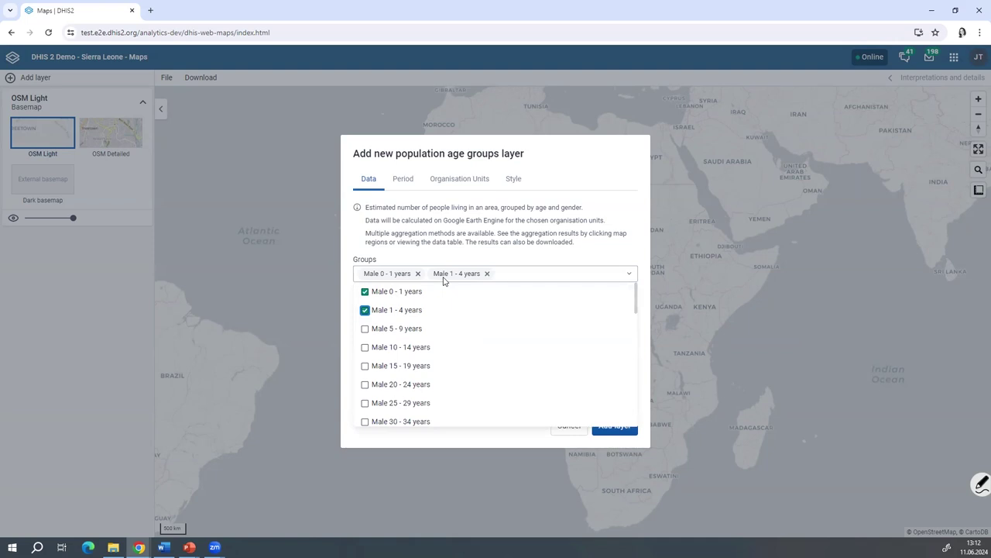
# Include the Female 0 - 1 years and Female 1 - 4 years groups and remove the Mean aggregation method
pyautogui.scroll(-4, 431, 310)
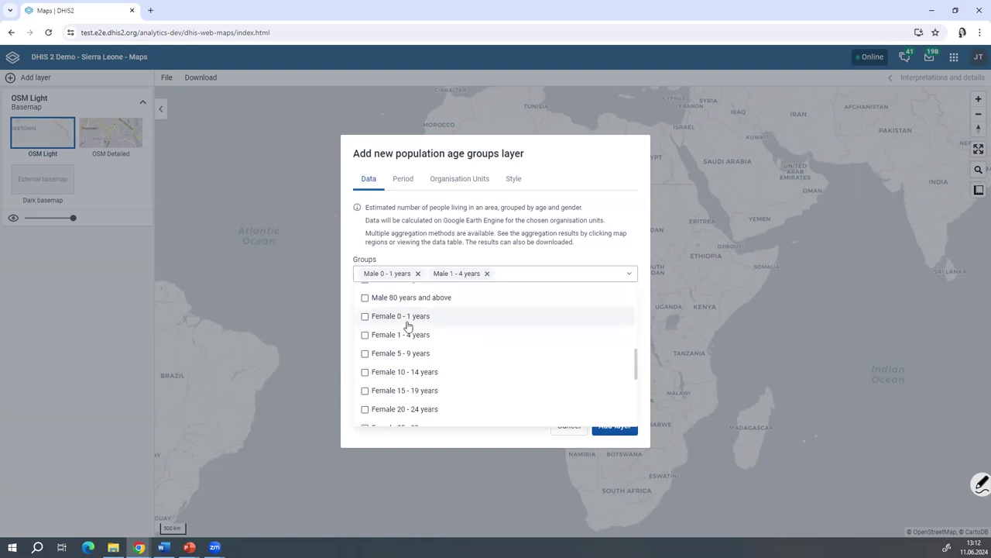
pyautogui.click(364, 325)
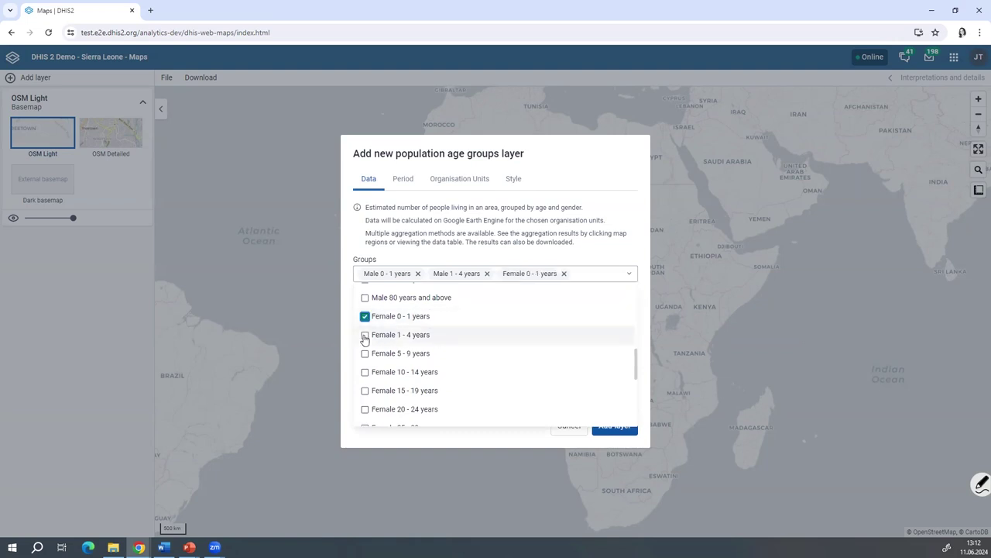
pyautogui.click(365, 336)
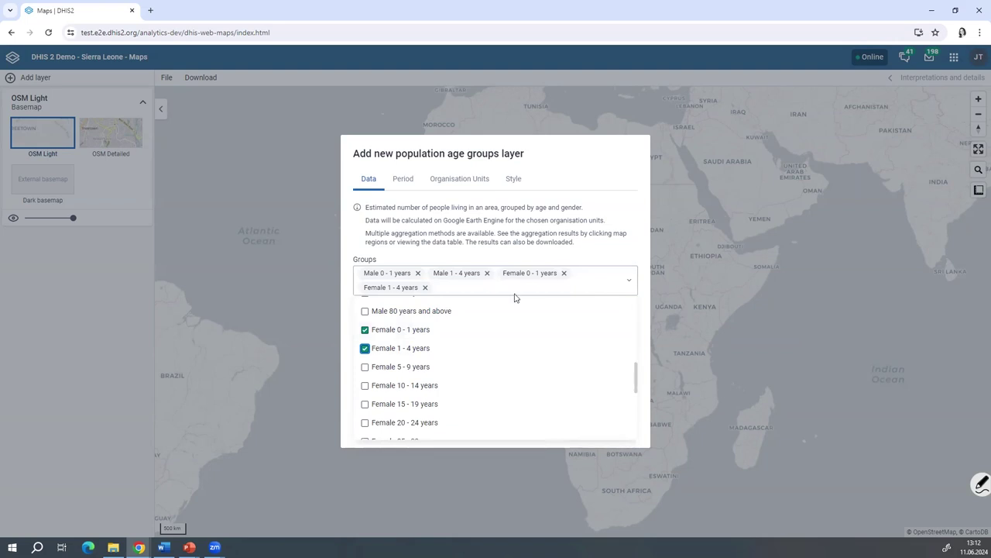
pyautogui.scroll(5, 452, 349)
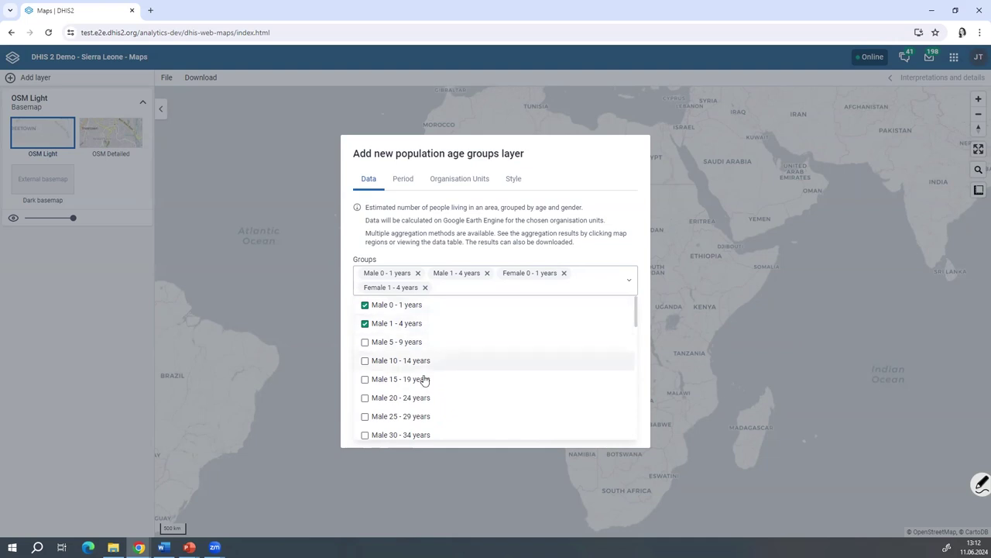
pyautogui.scroll(-3, 431, 350)
pyautogui.scroll(-2, 431, 350)
pyautogui.scroll(5, 431, 350)
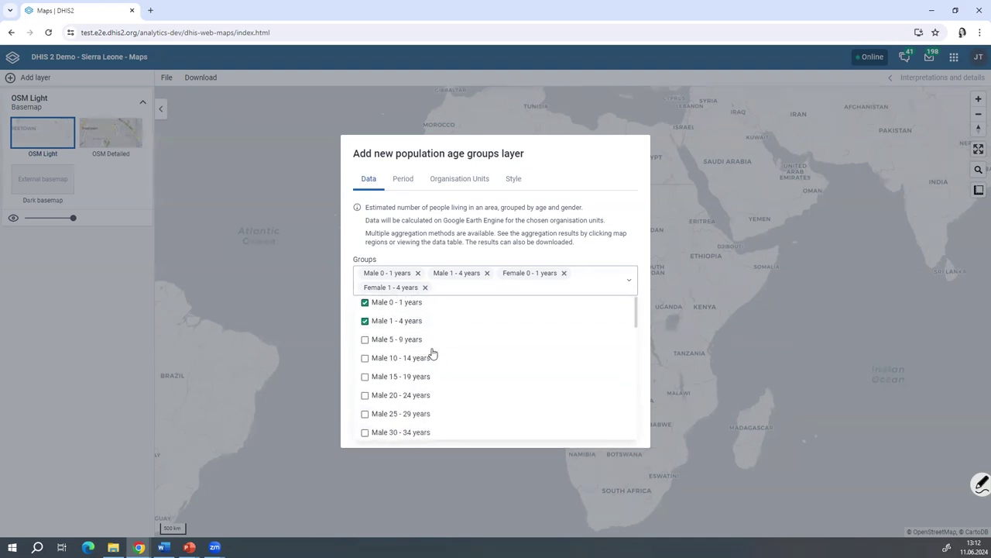
pyautogui.click(401, 186)
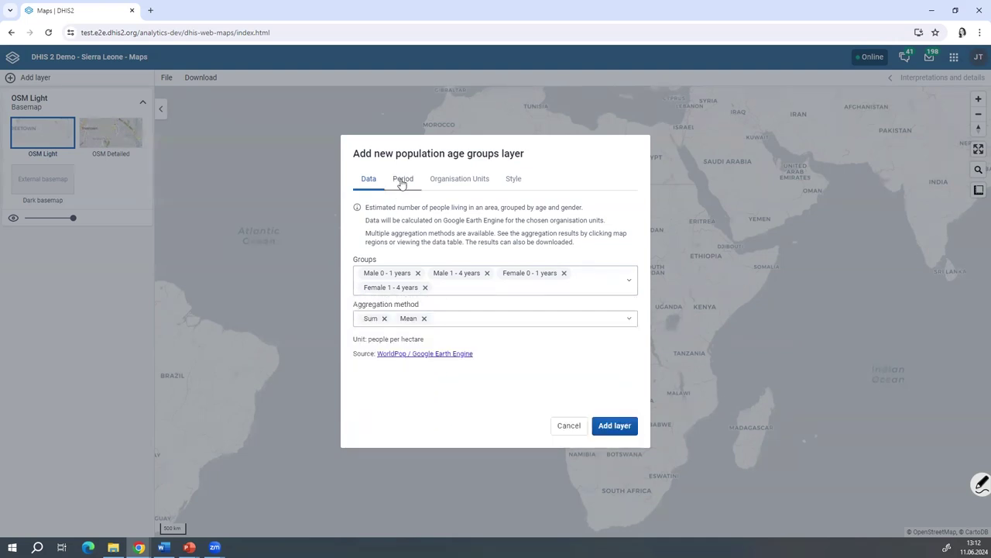
pyautogui.click(424, 318)
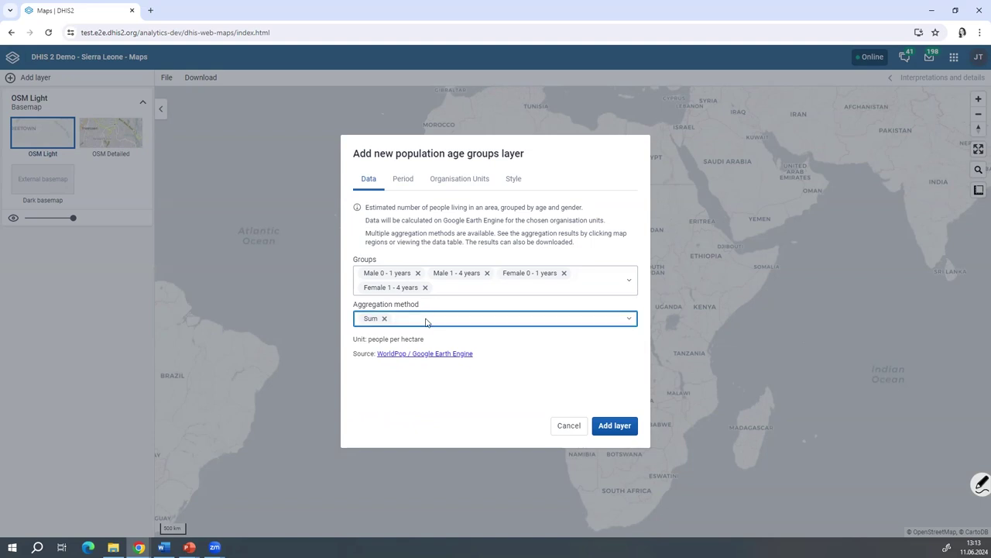
# Replace the District organisation unit level with Facility for the population age groups layer
pyautogui.click(403, 182)
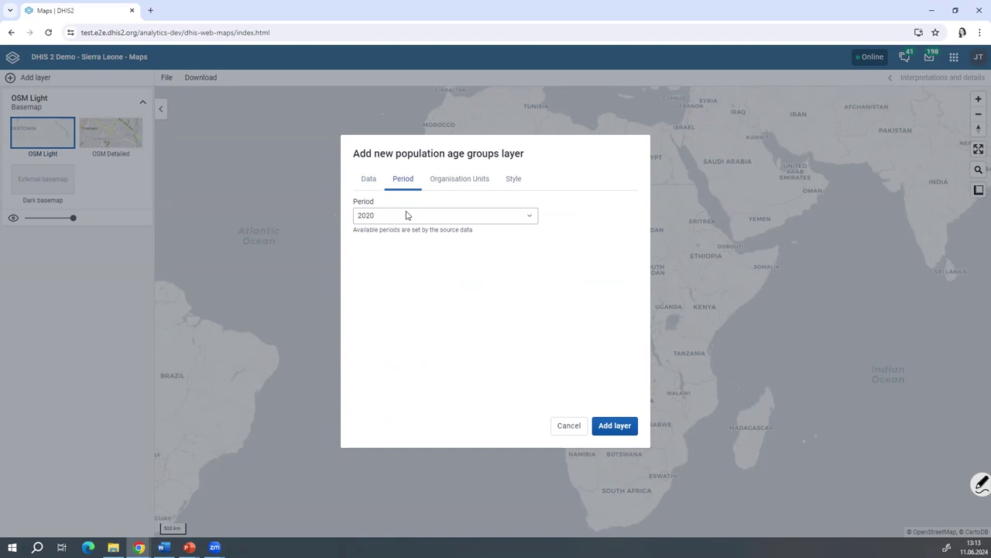
pyautogui.click(463, 178)
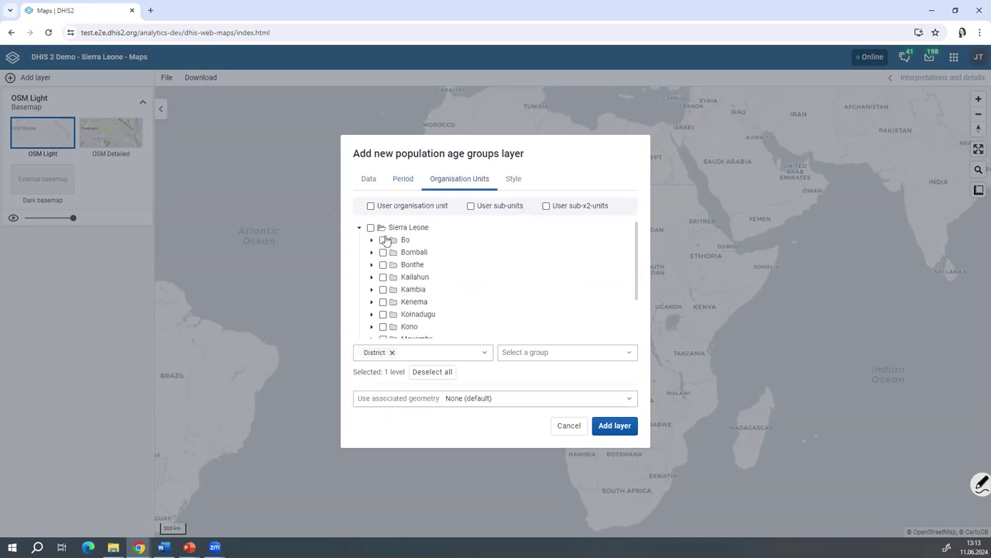
pyautogui.click(392, 355)
pyautogui.click(393, 357)
pyautogui.click(383, 426)
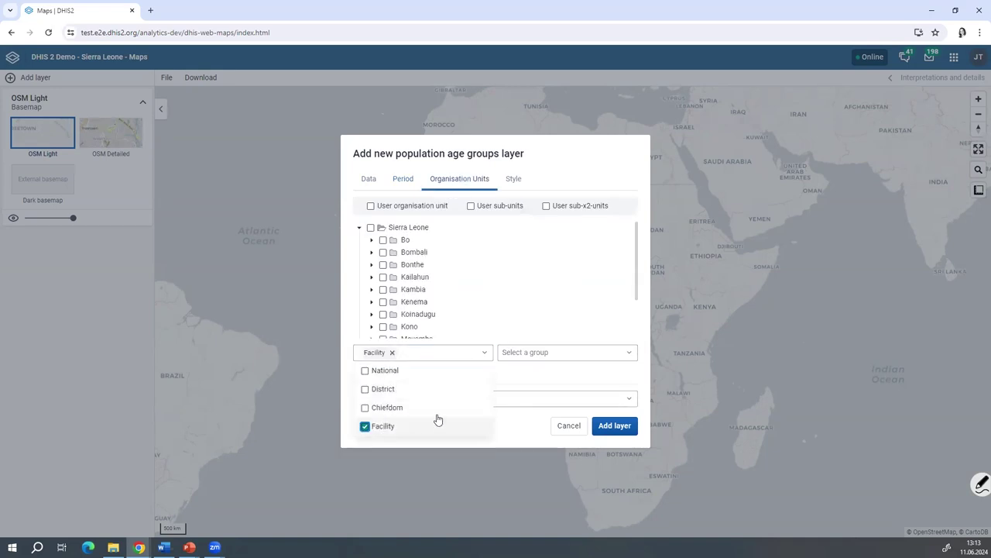
pyautogui.click(512, 389)
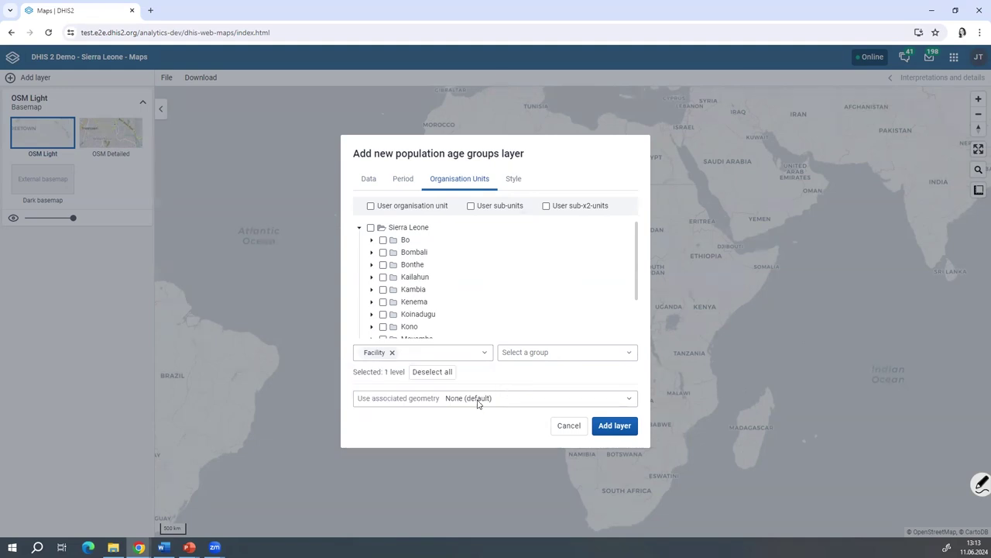
# Set the associated geometry to Catchment area and add the population age groups layer to the map
pyautogui.click(478, 402)
pyautogui.click(416, 433)
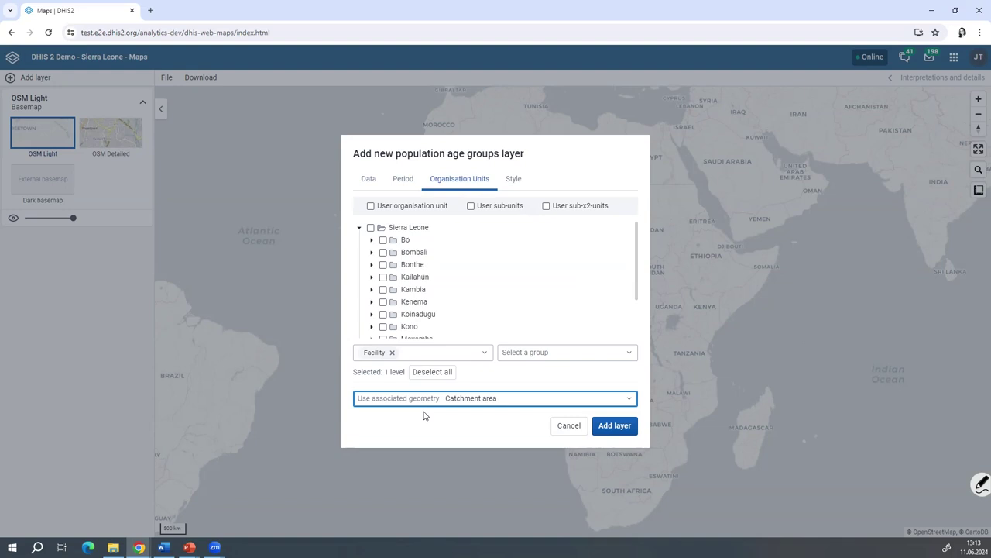
pyautogui.click(618, 427)
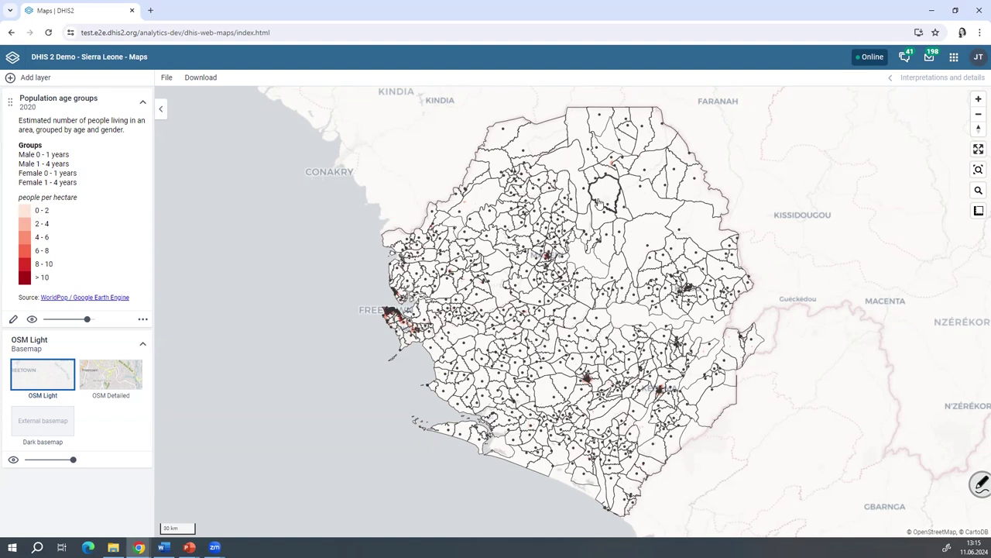
# Examine the population age group sums for the Senekedugu MCHP catchment area on the map up close
pyautogui.scroll(1, 607, 172)
pyautogui.scroll(3, 608, 172)
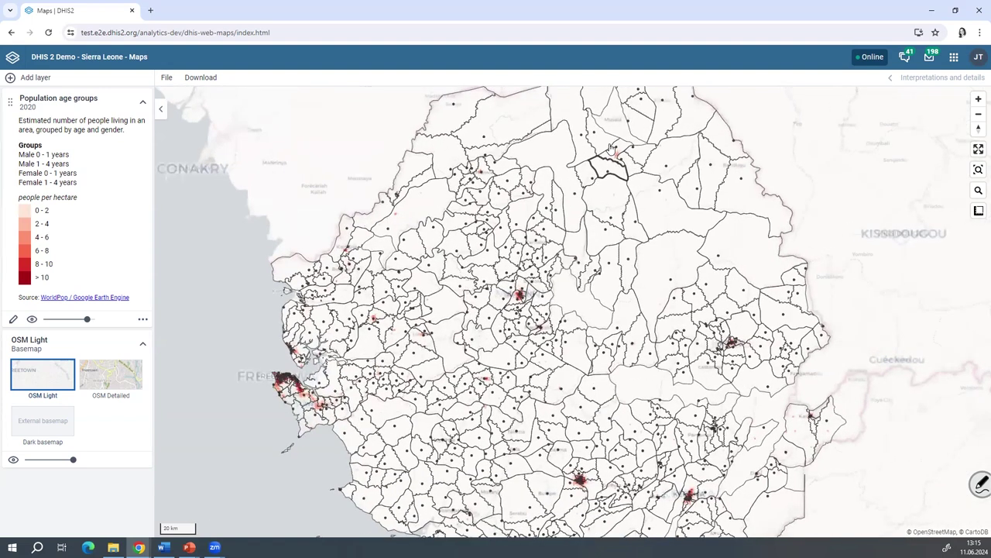
pyautogui.scroll(2, 635, 147)
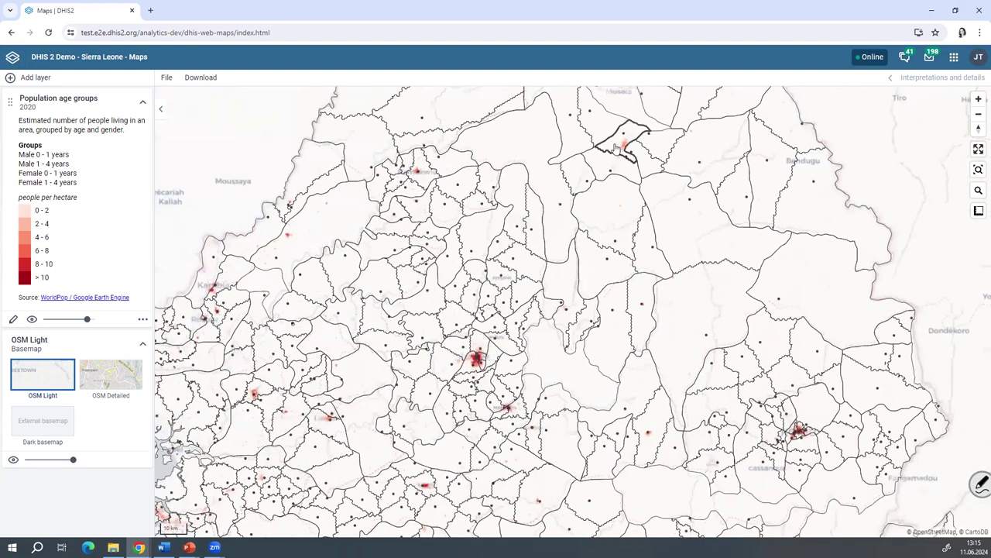
pyautogui.click(635, 147)
pyautogui.scroll(1, 664, 145)
pyautogui.scroll(1, 688, 166)
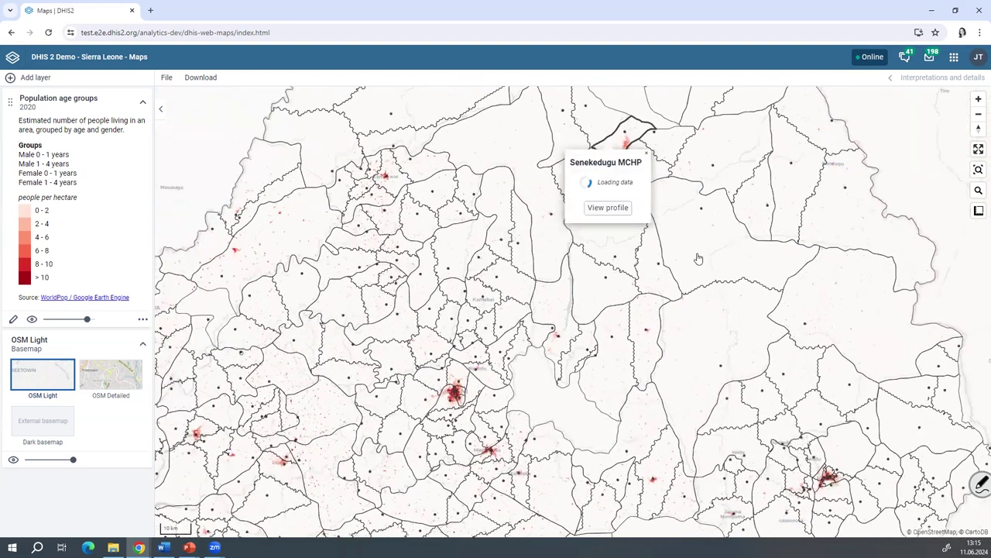
pyautogui.scroll(1, 630, 264)
pyautogui.scroll(3, 631, 264)
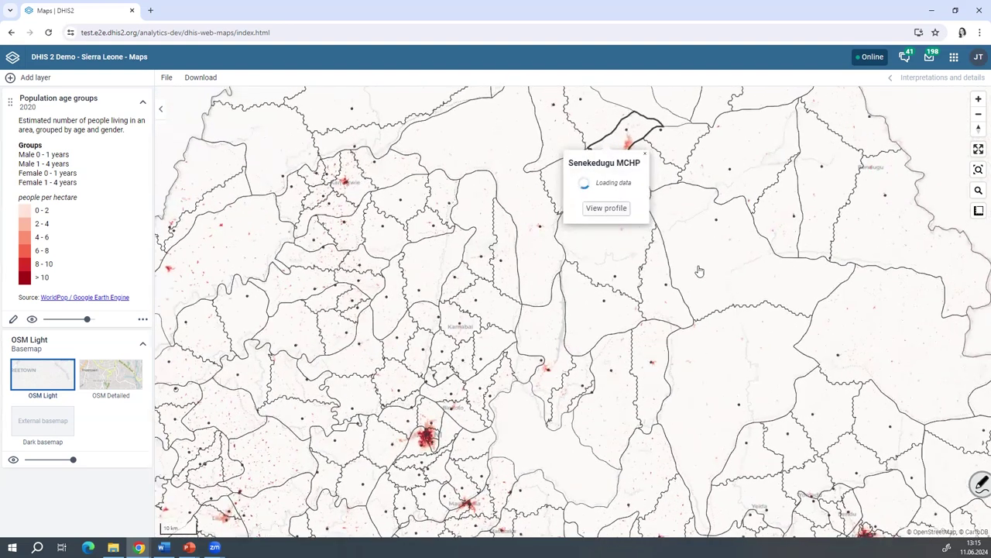
pyautogui.scroll(1, 679, 224)
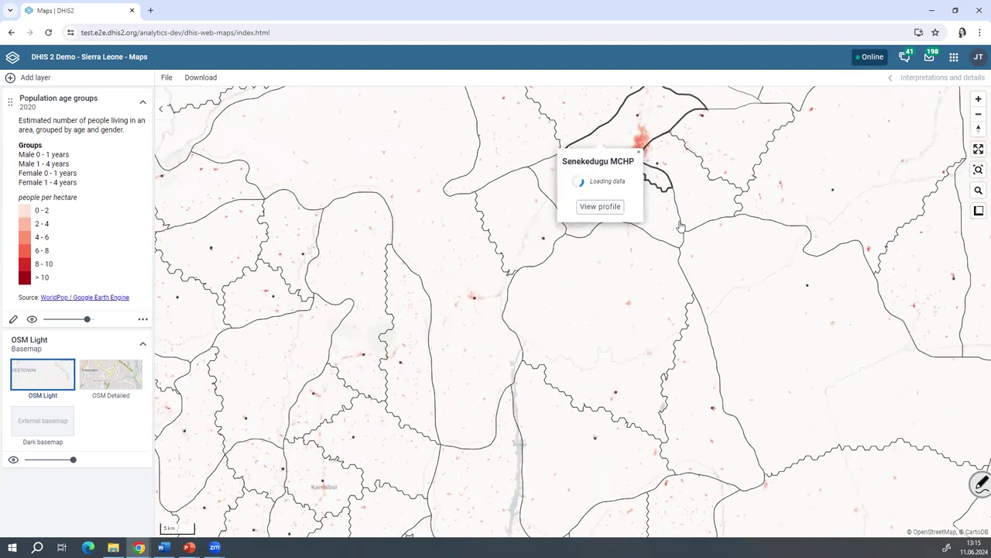
pyautogui.scroll(1, 639, 262)
pyautogui.scroll(2, 632, 268)
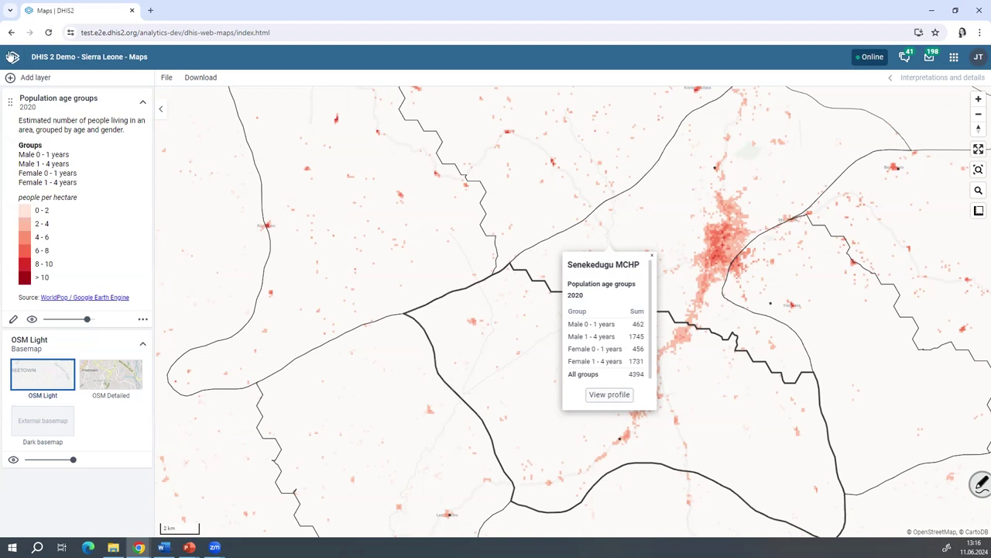
# Add a building footprints layer to the map with the default Count aggregation
pyautogui.click(22, 80)
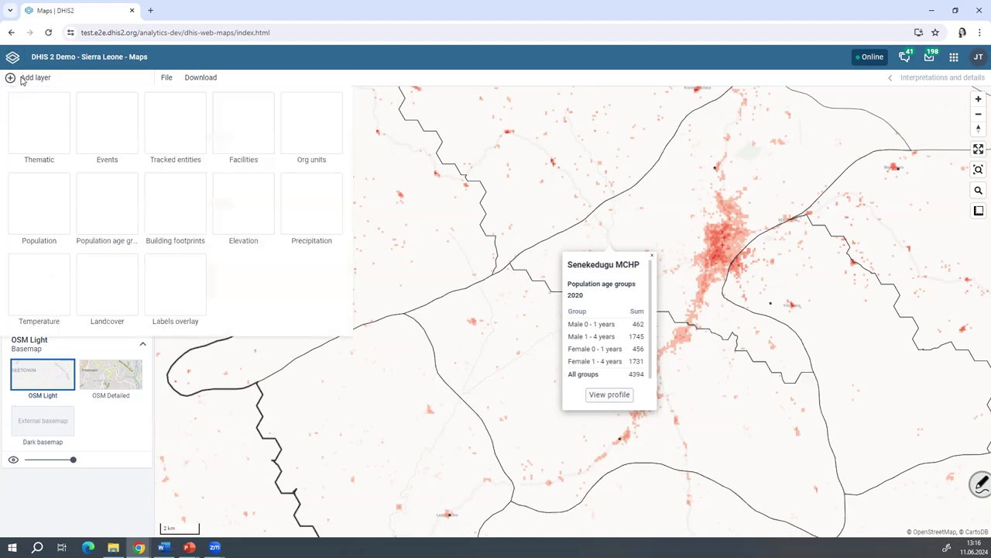
pyautogui.click(159, 208)
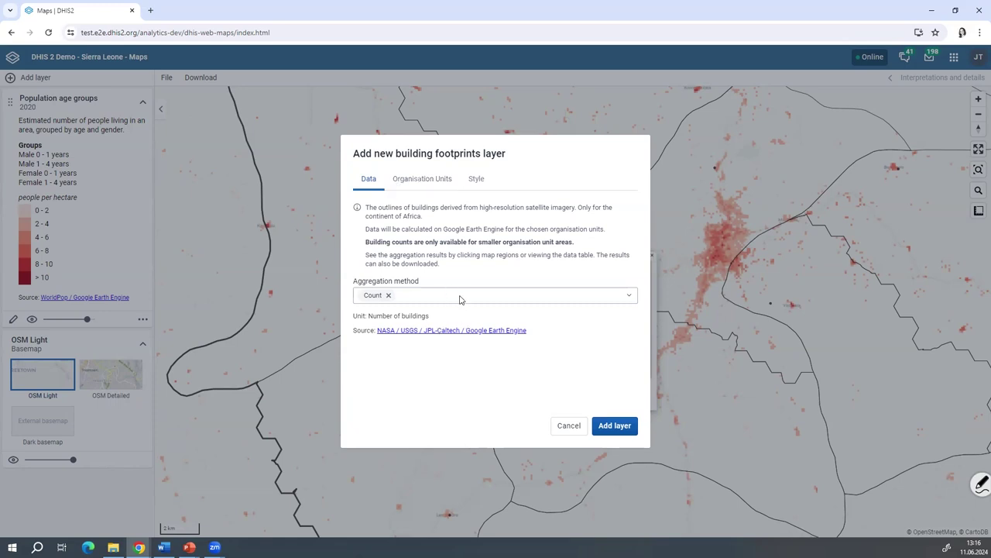
pyautogui.click(612, 426)
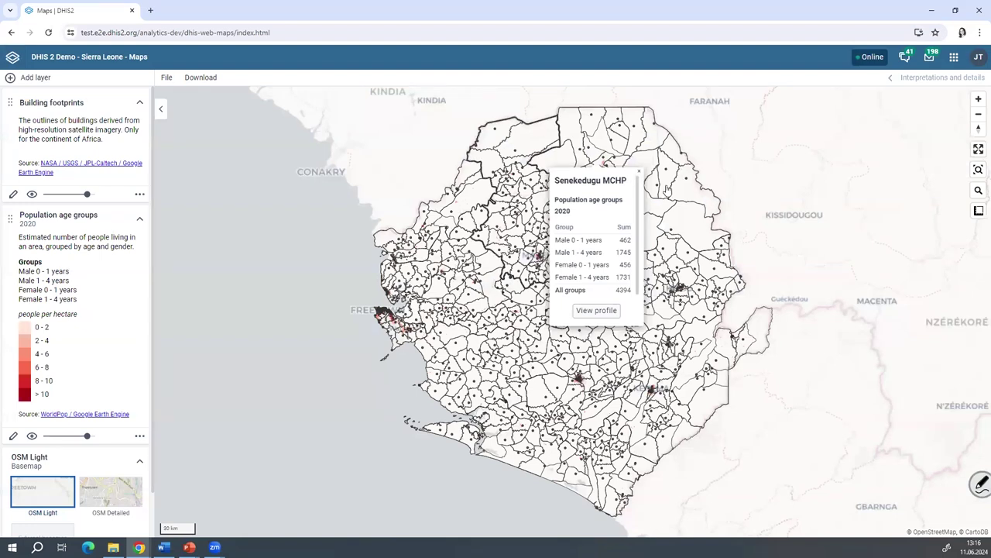
# Query the building footprints data for the Koinadugu district and inspect the area in more detail
pyautogui.click(686, 223)
pyautogui.scroll(1, 631, 249)
pyautogui.scroll(2, 631, 252)
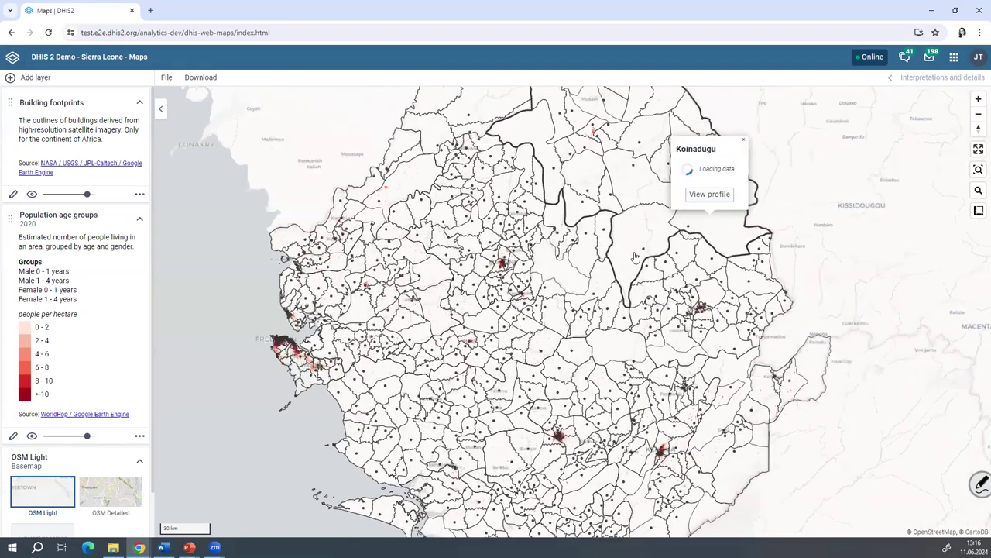
pyautogui.scroll(4, 749, 297)
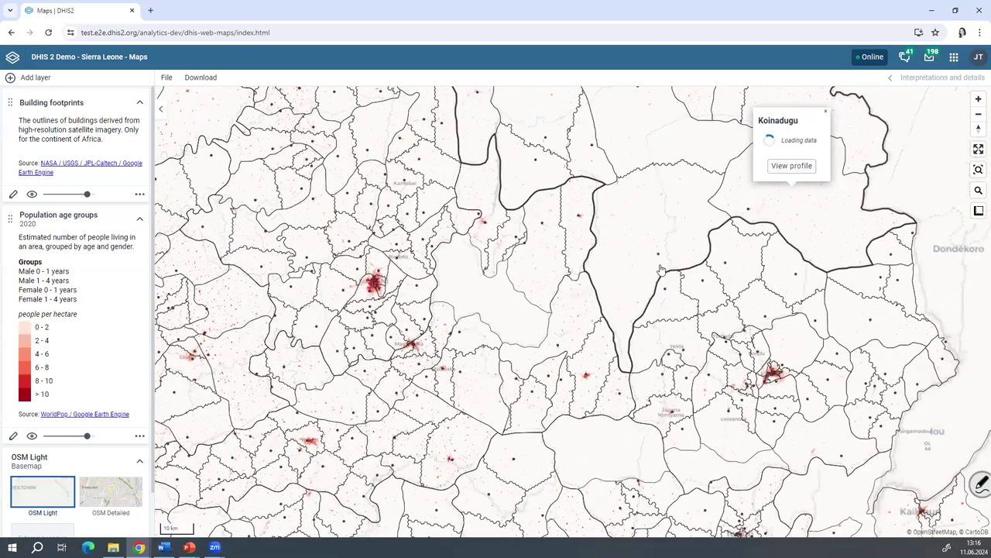
pyautogui.scroll(2, 657, 272)
# Hide the Population age groups layer and inspect the individual building outlines of a settlement
pyautogui.click(32, 435)
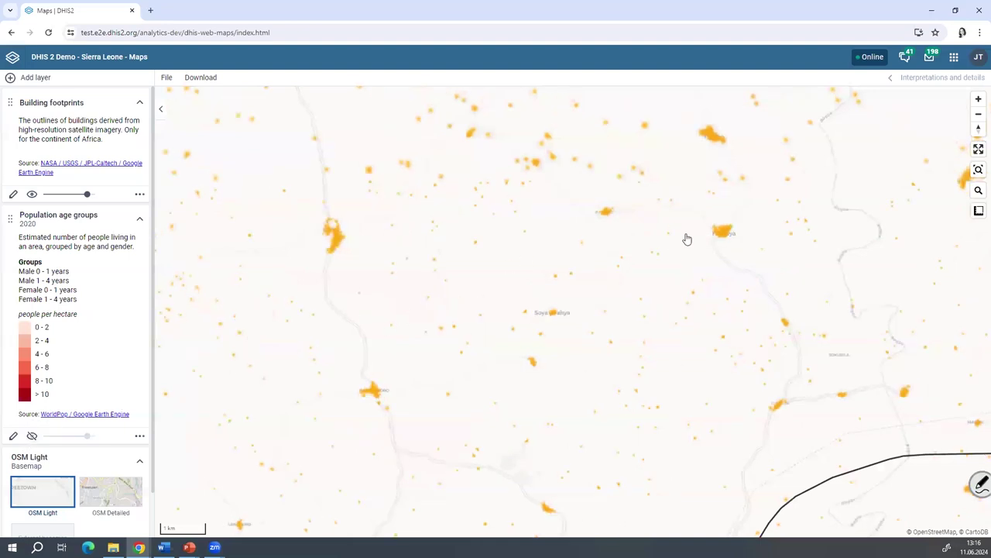
pyautogui.scroll(1, 697, 237)
pyautogui.scroll(2, 588, 271)
pyautogui.scroll(1, 642, 270)
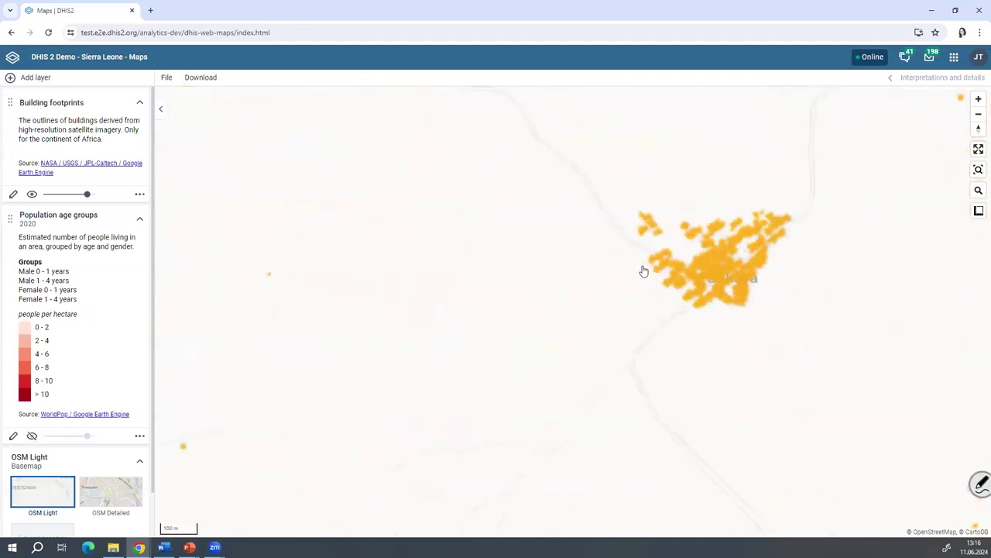
pyautogui.scroll(1, 690, 274)
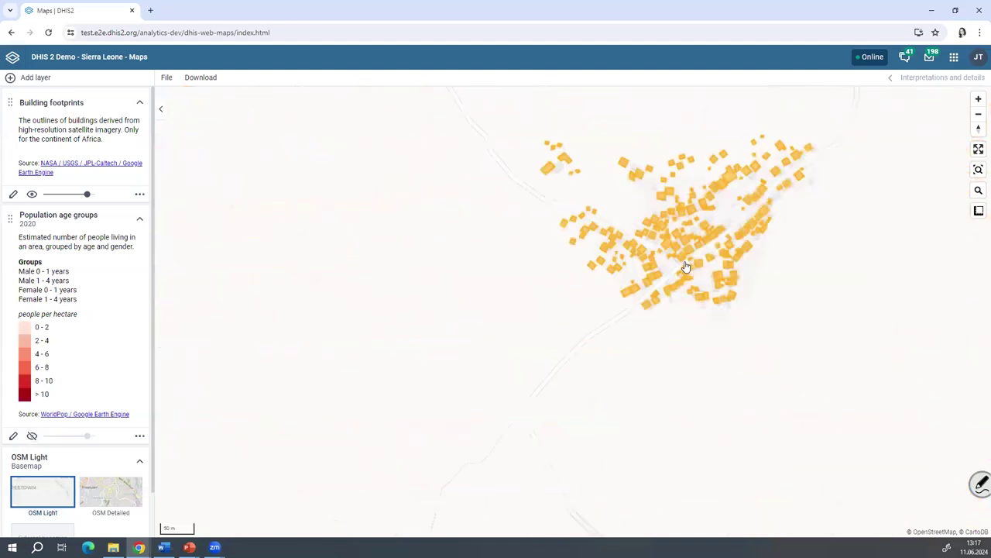
# Show the Population age groups layer again and compare its grid with the building footprints around the settlement and the wider area
pyautogui.scroll(1, 687, 265)
pyautogui.scroll(-1, 834, 254)
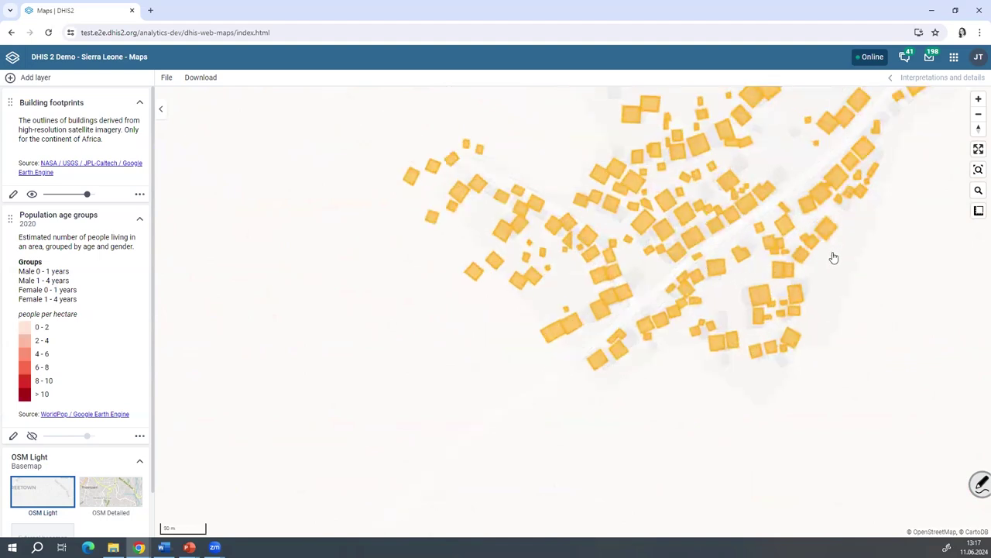
pyautogui.scroll(-1, 874, 265)
pyautogui.scroll(-1, 767, 333)
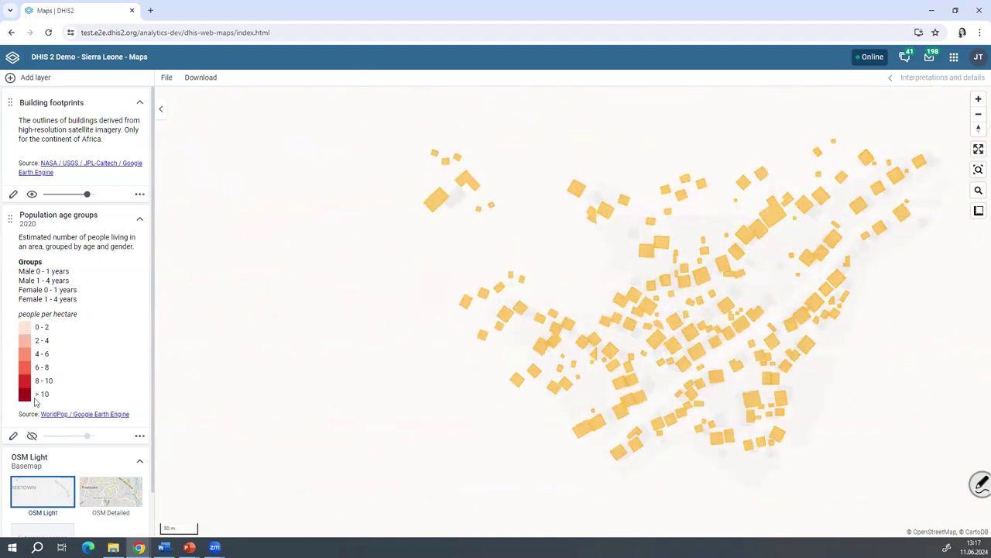
pyautogui.click(32, 435)
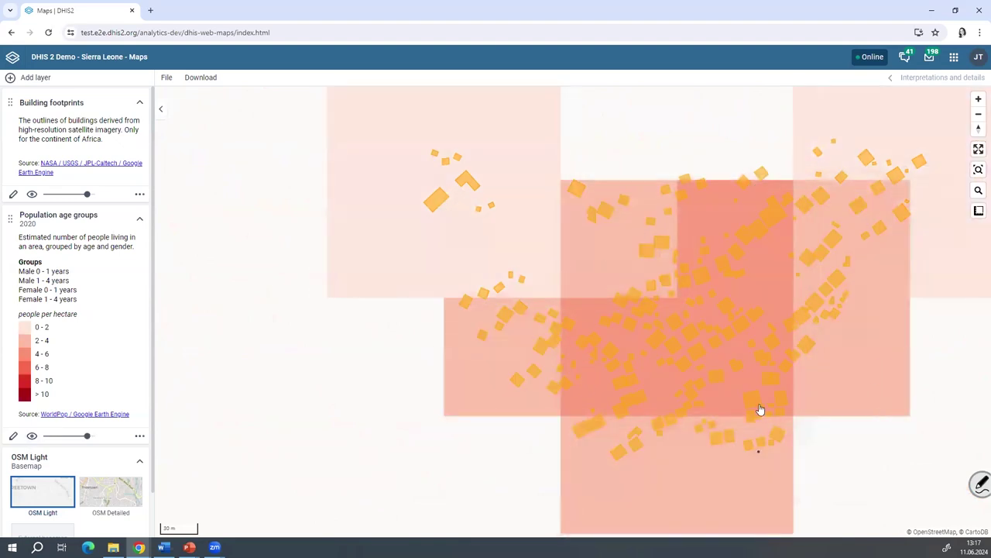
pyautogui.scroll(-2, 671, 339)
pyautogui.scroll(-5, 668, 345)
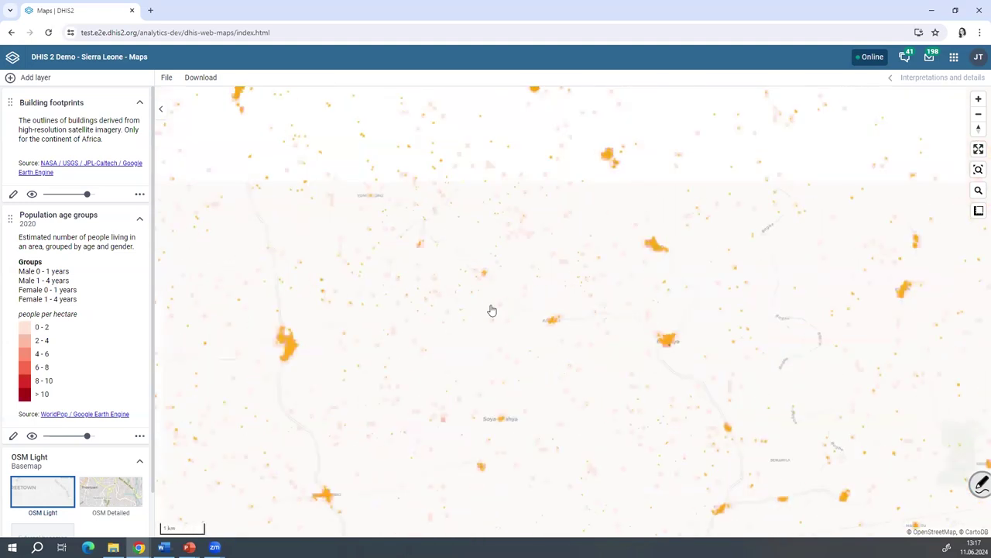
pyautogui.scroll(-2, 480, 307)
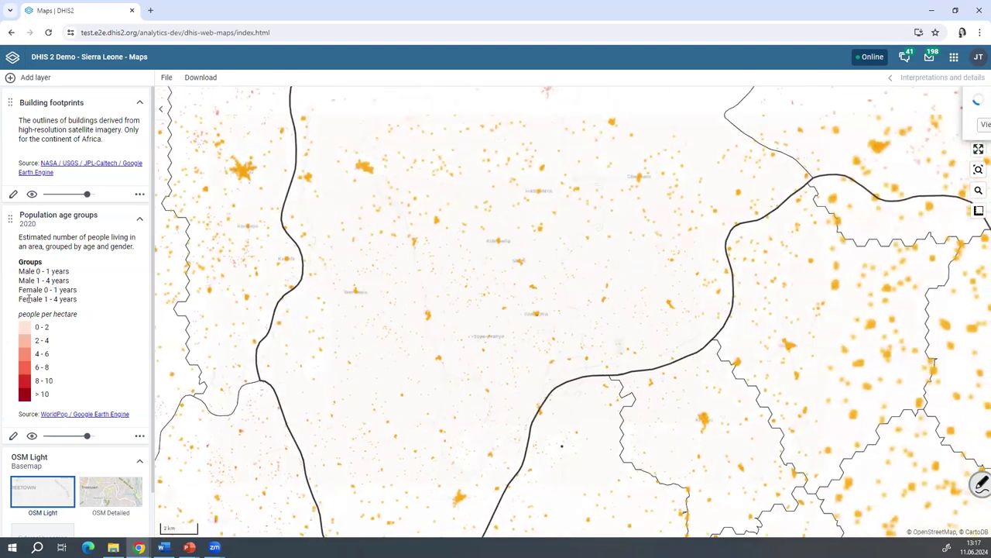
# Hide the Population age groups layer, query Koinadugu on the map and view the building footprints across the surrounding districts
pyautogui.click(31, 438)
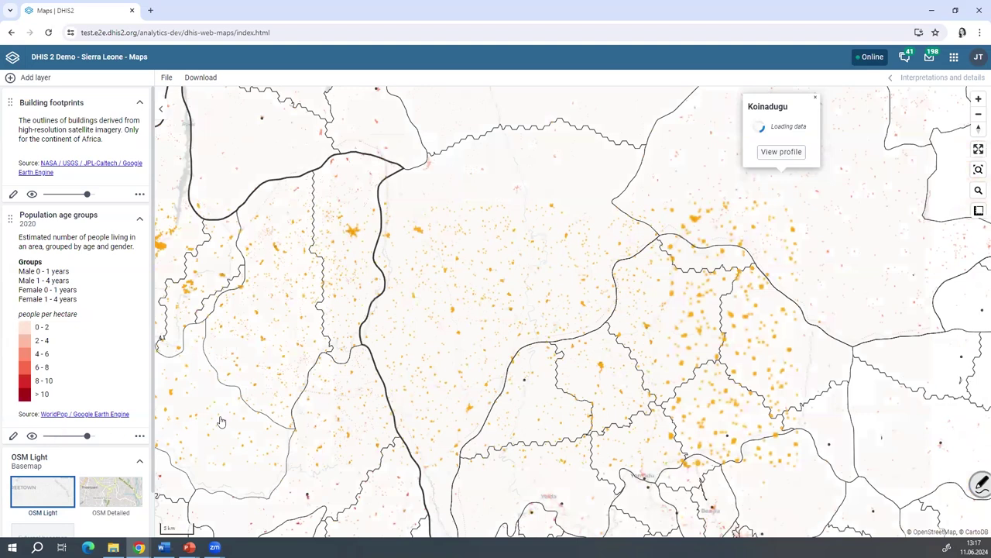
pyautogui.click(505, 262)
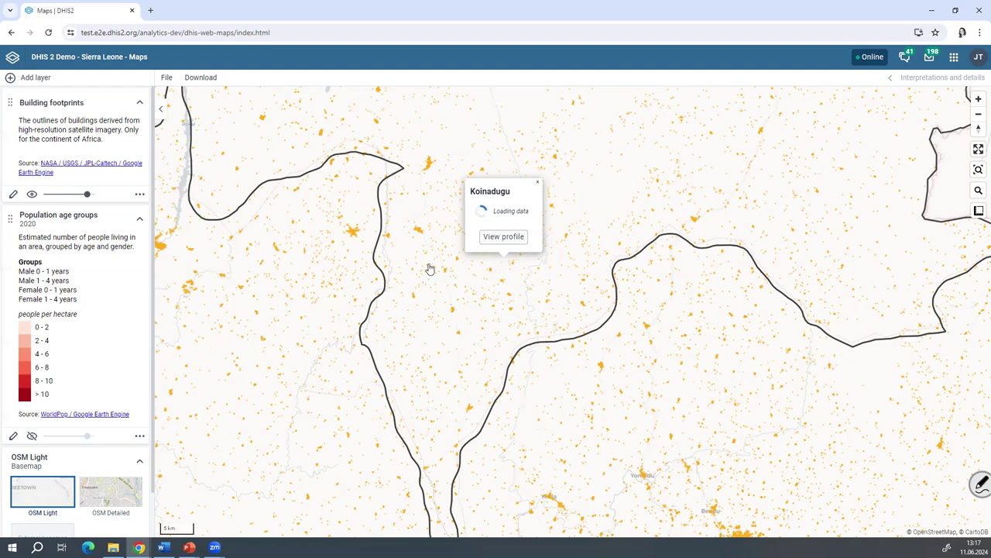
pyautogui.scroll(-3, 430, 268)
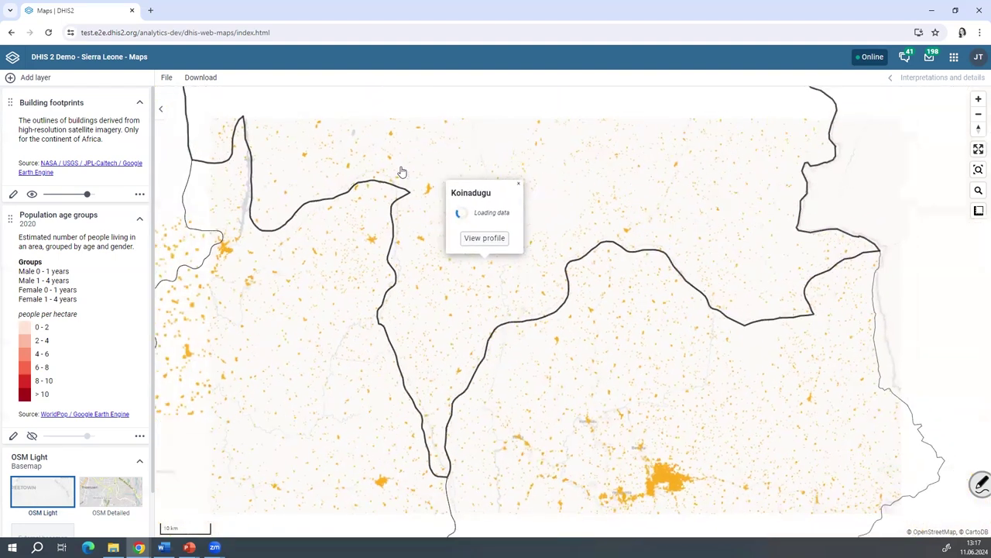
pyautogui.scroll(-2, 400, 167)
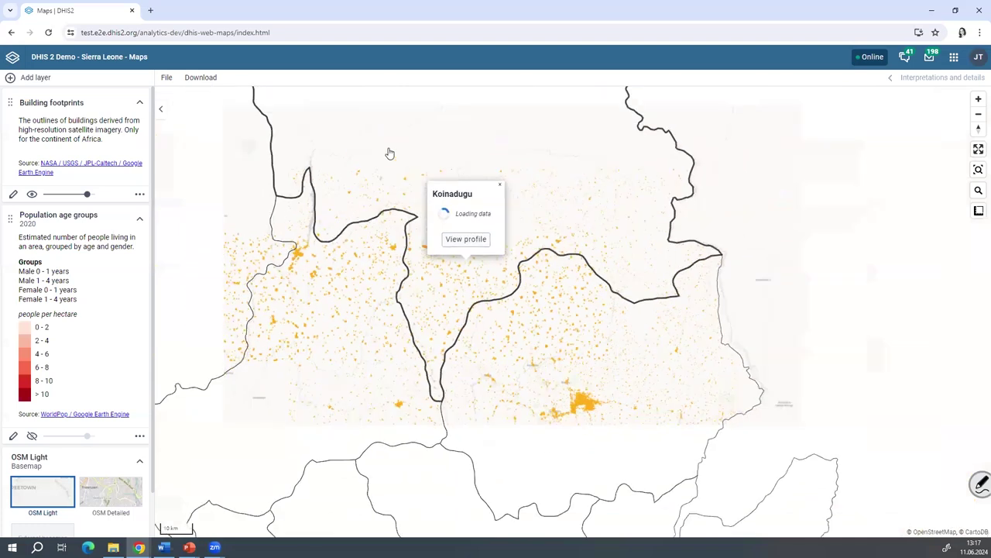
pyautogui.scroll(-4, 398, 232)
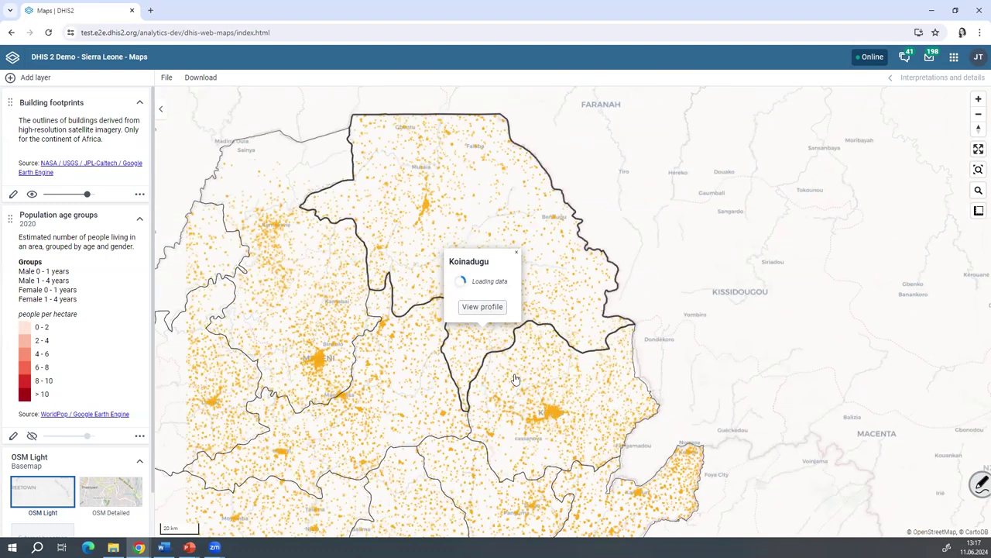
# Search the available apps for "data" and switch to the Data Visualizer app
pyautogui.click(23, 79)
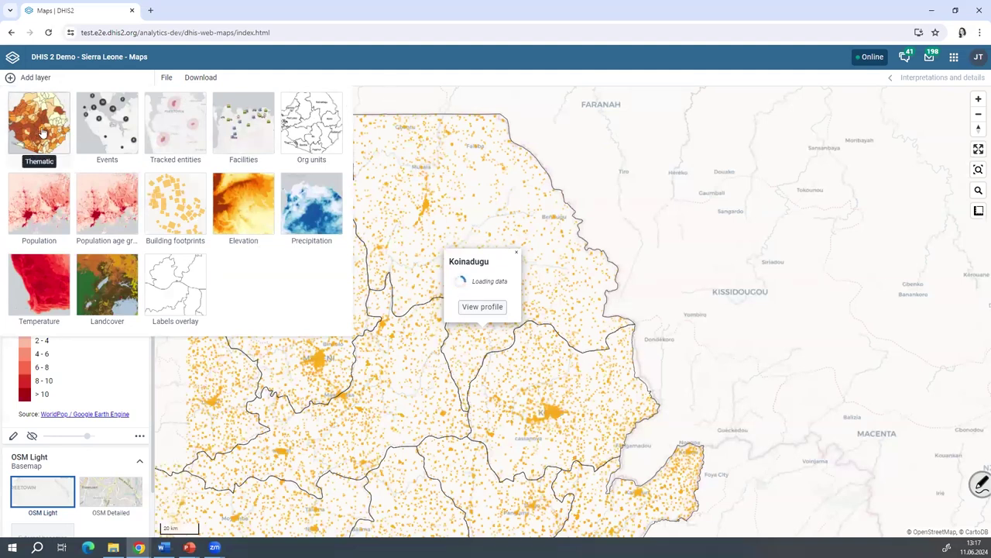
pyautogui.click(956, 61)
pyautogui.click(955, 59)
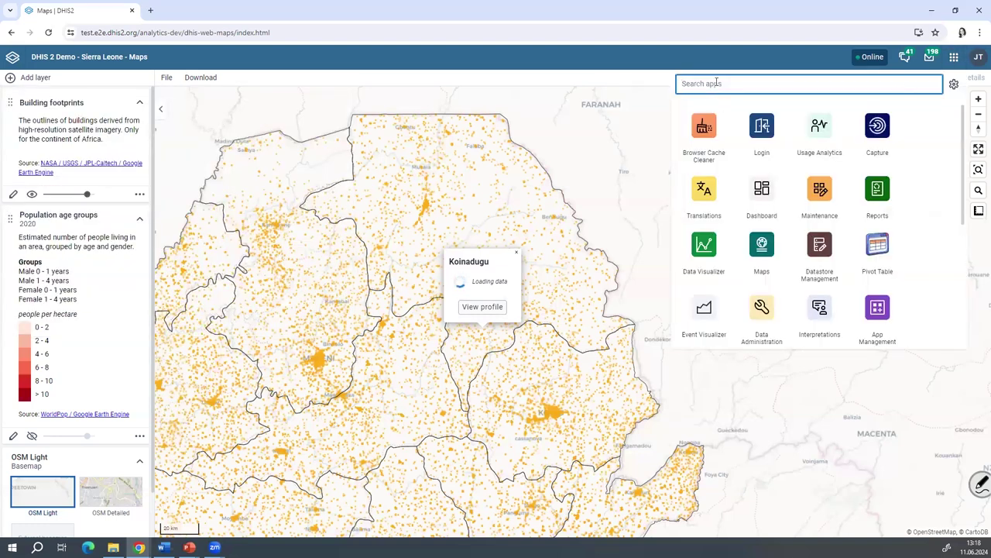
pyautogui.write('data')
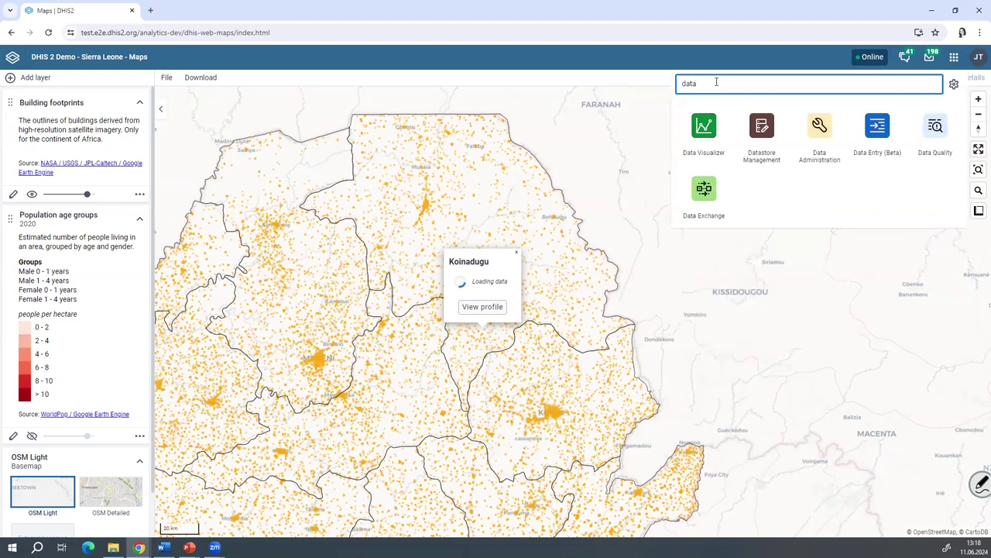
pyautogui.click(704, 127)
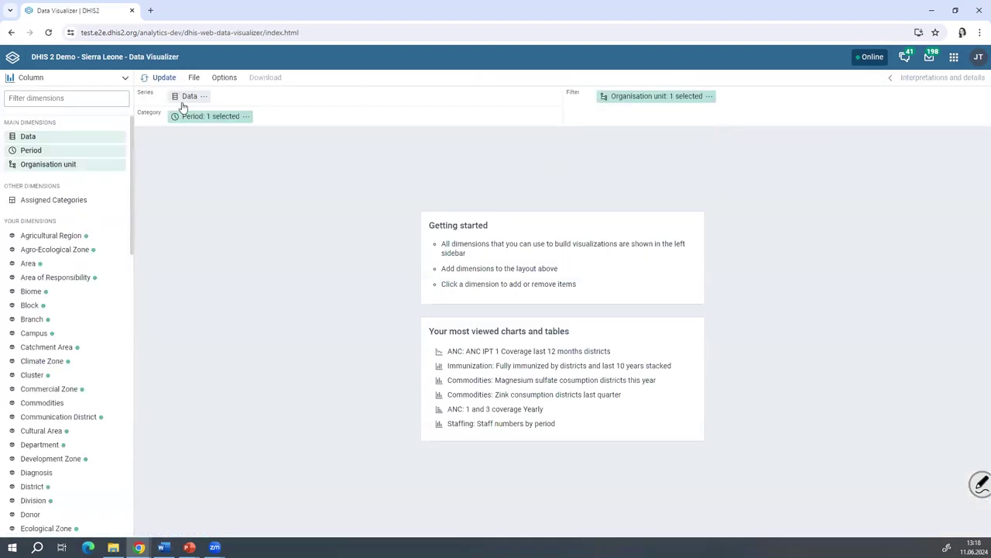
# Change the visualization type from Column to Scatter
pyautogui.click(186, 96)
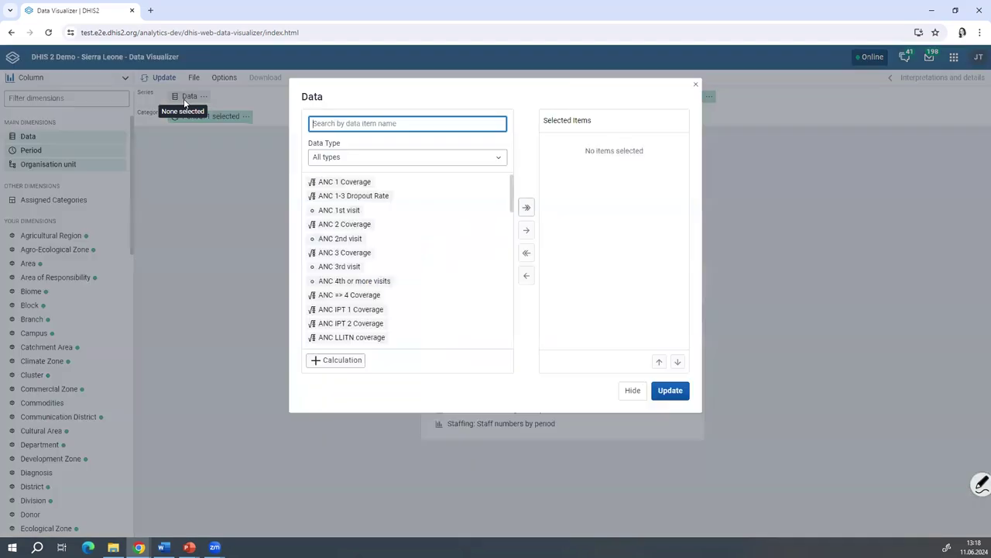
pyautogui.click(631, 391)
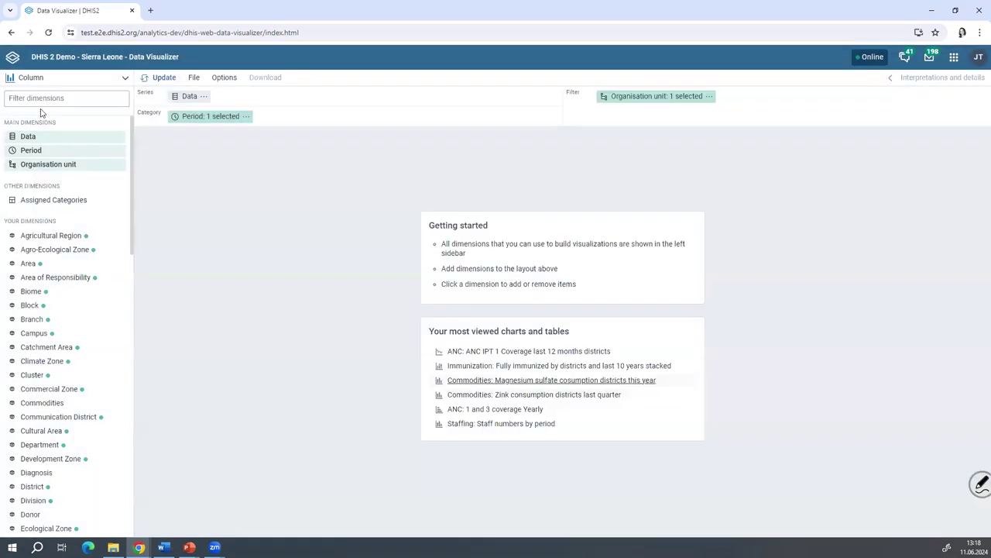
pyautogui.click(74, 80)
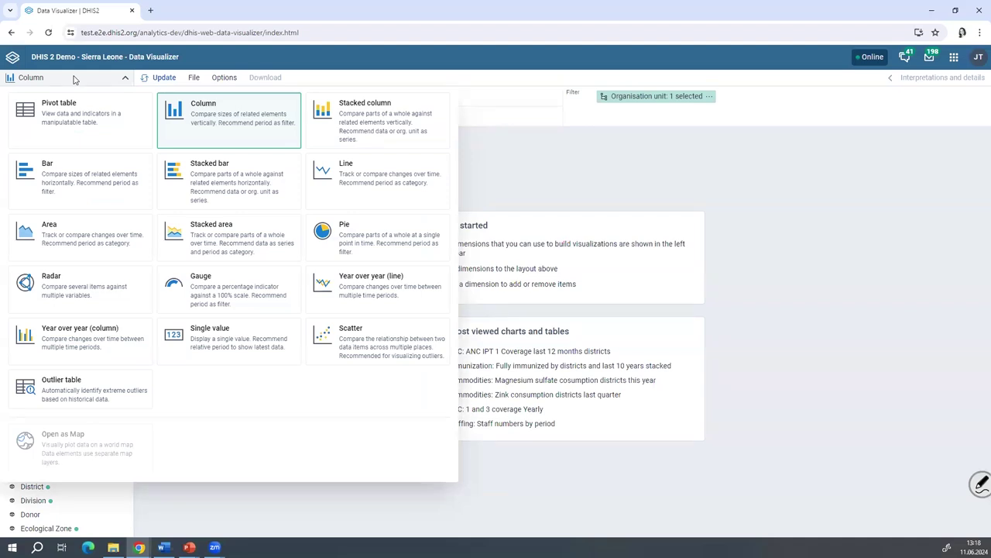
pyautogui.click(355, 341)
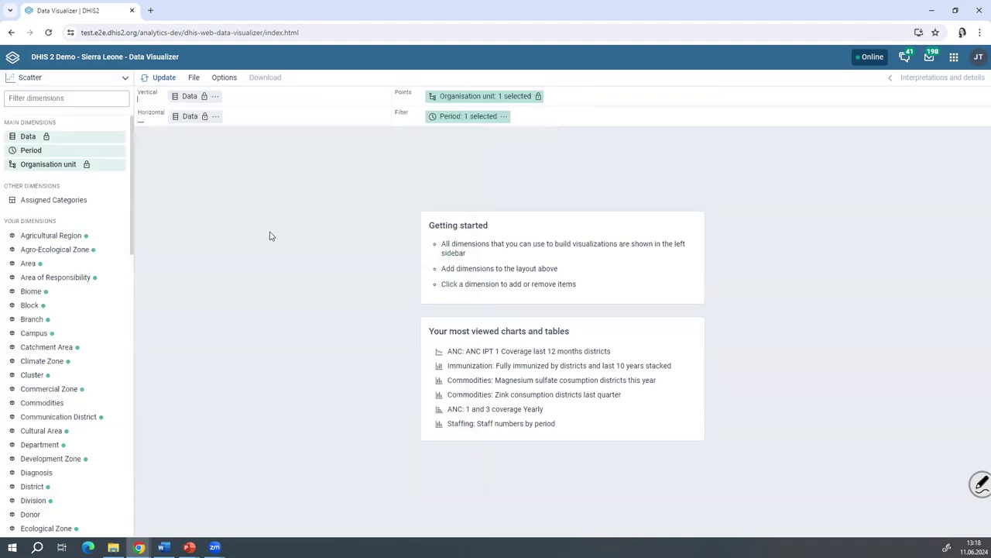
# Assign ANC 1st visit to the vertical axis and ANC 2nd visit to the horizontal axis, and update the scatter plot
pyautogui.click(190, 97)
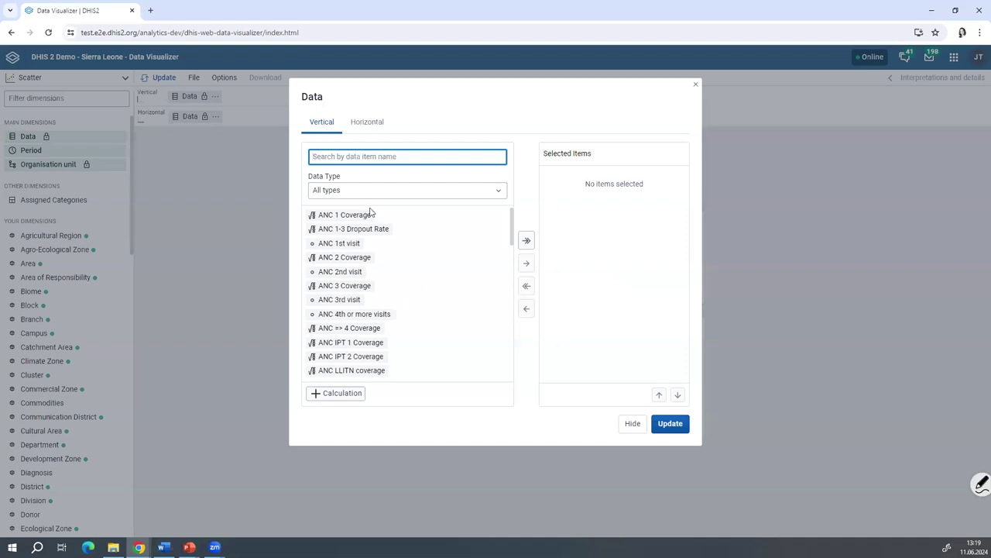
pyautogui.click(334, 246)
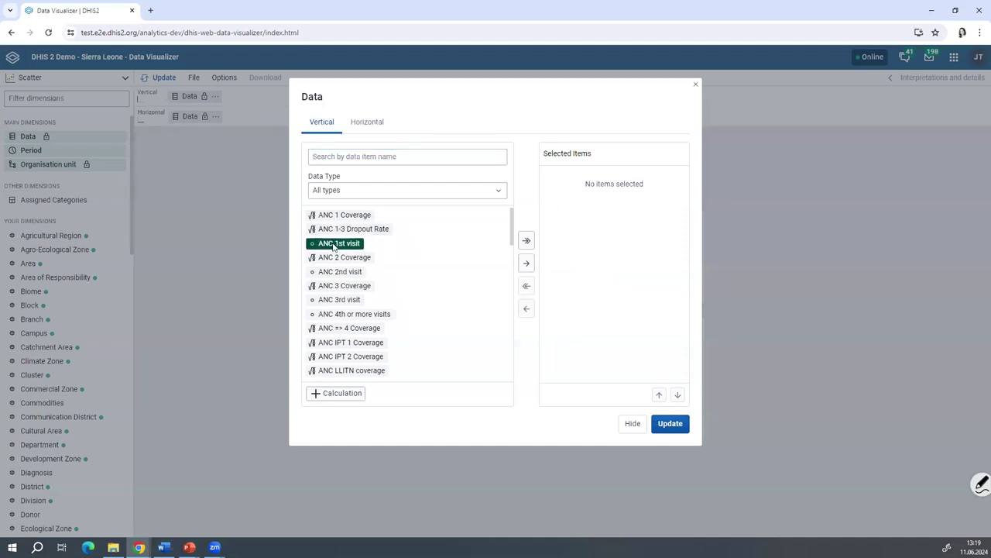
pyautogui.doubleClick(333, 246)
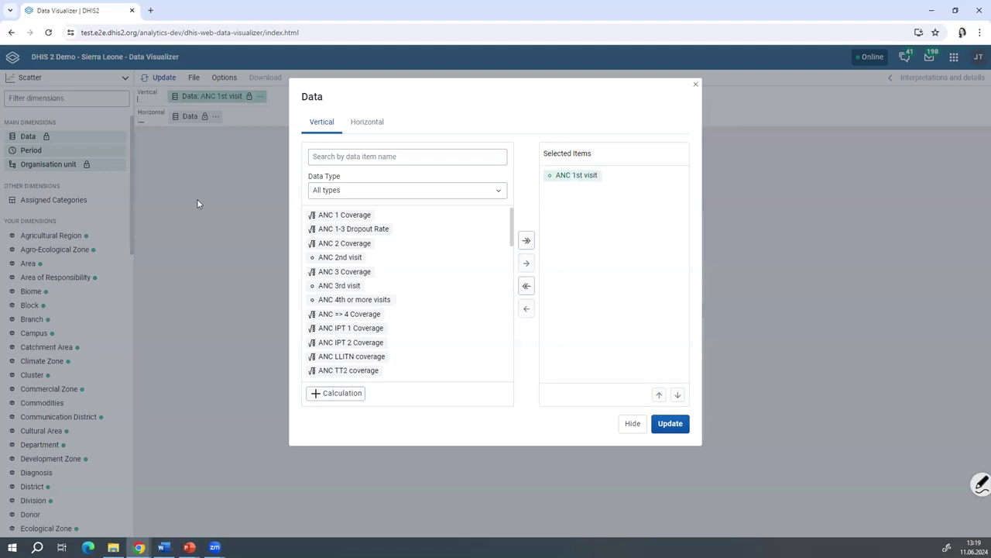
pyautogui.click(196, 172)
pyautogui.click(190, 116)
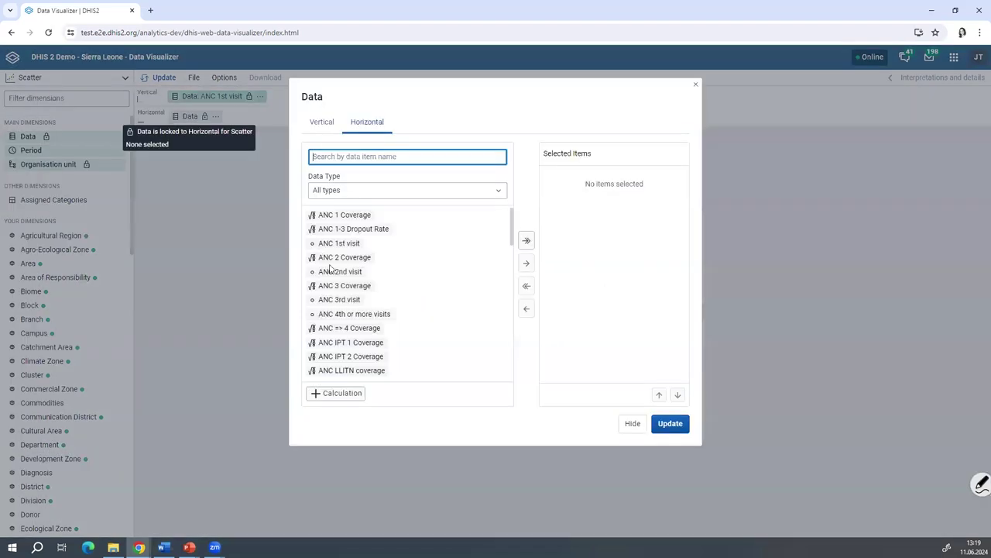
pyautogui.doubleClick(333, 272)
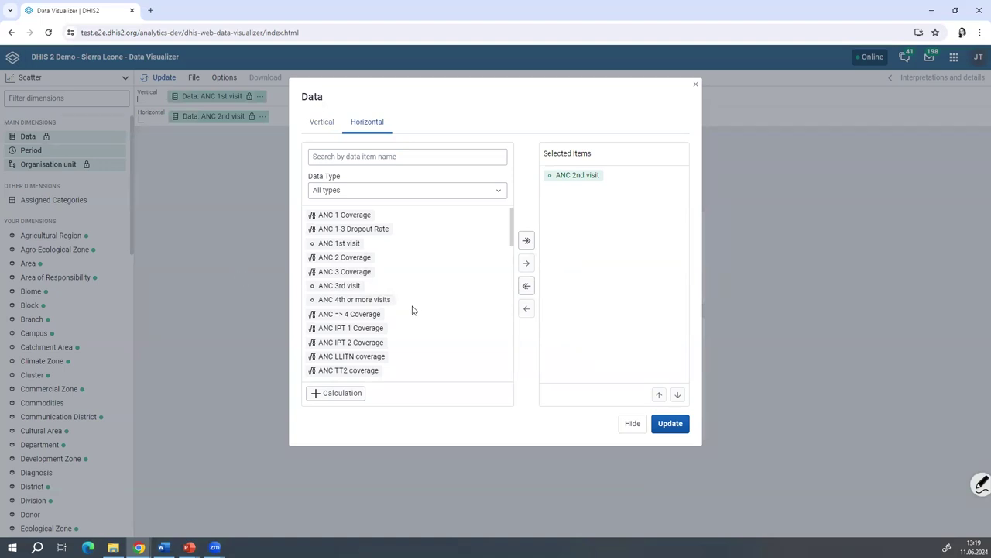
pyautogui.click(668, 424)
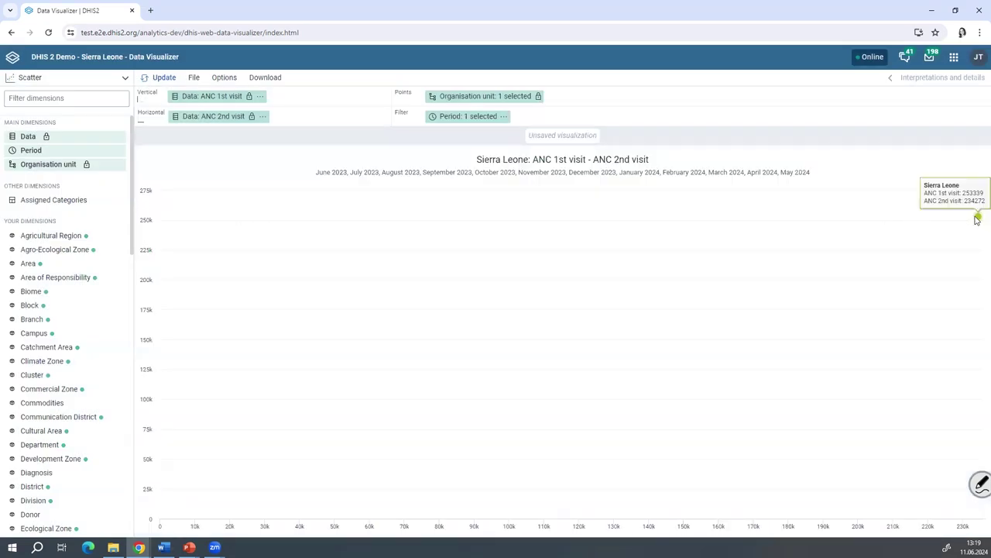
# Plot the points by the Facility organisation unit level instead of the user organisation unit
pyautogui.click(462, 99)
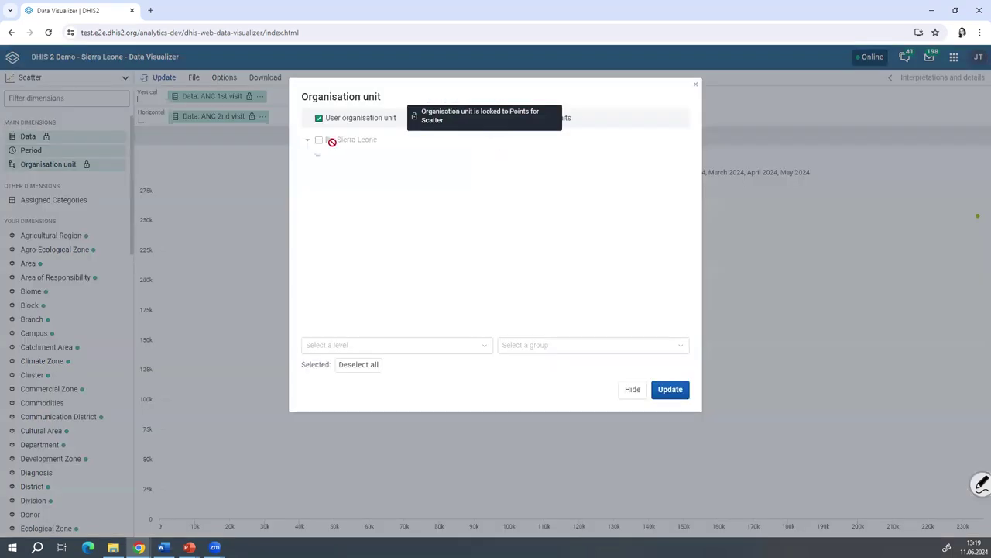
pyautogui.click(318, 118)
pyautogui.click(340, 344)
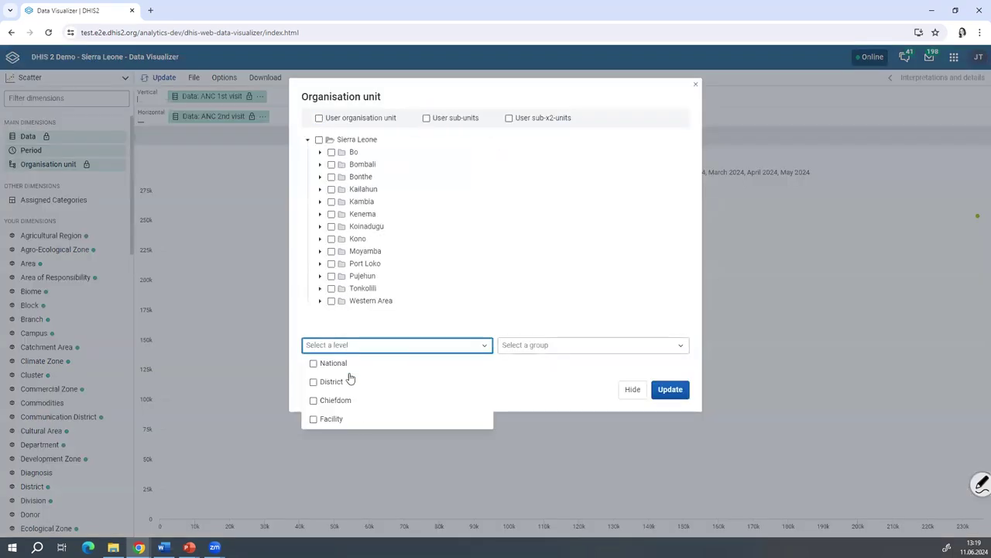
pyautogui.click(361, 419)
pyautogui.click(668, 391)
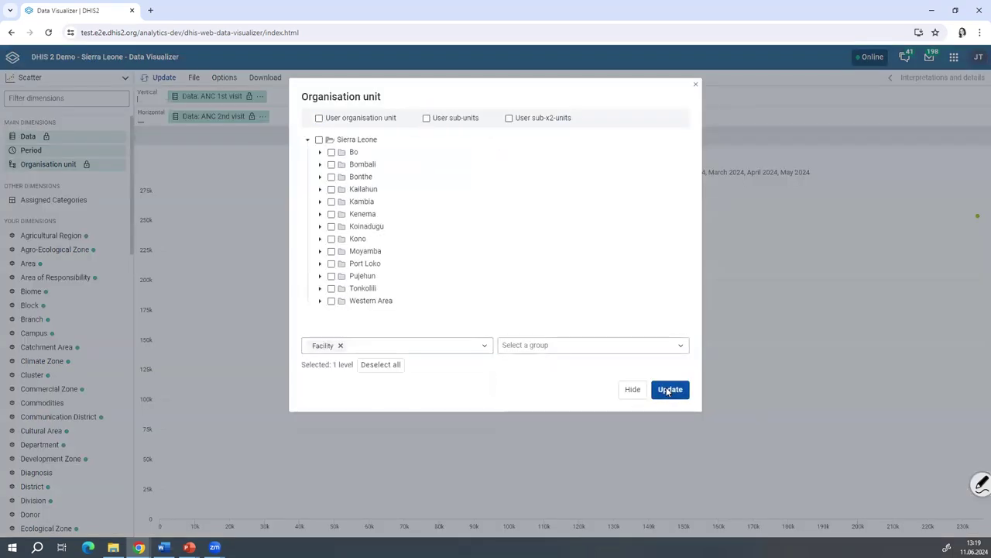
pyautogui.click(668, 389)
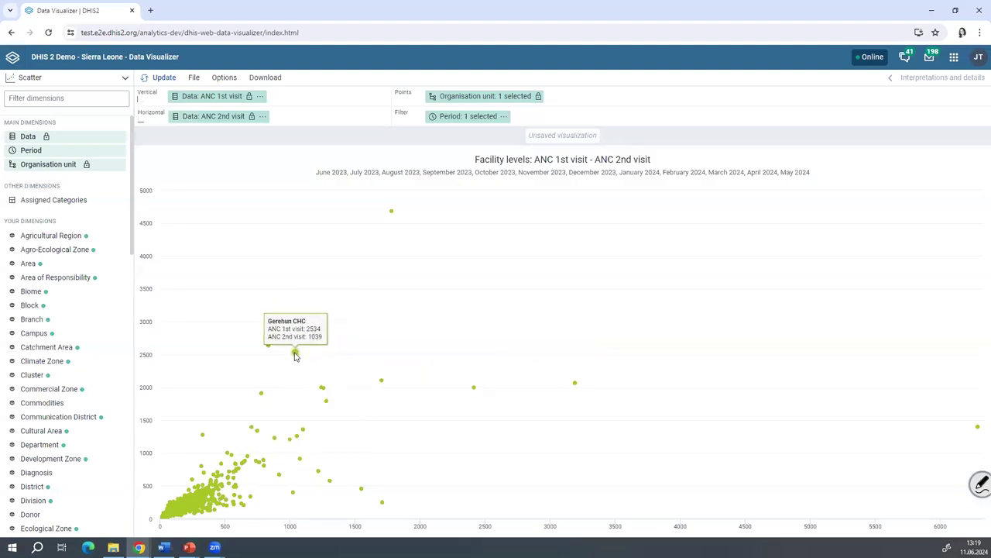
# Enable outlier analysis on the scatter plot using the Interquartile Range (IQR) method with a threshold factor of 1.5
pyautogui.click(225, 78)
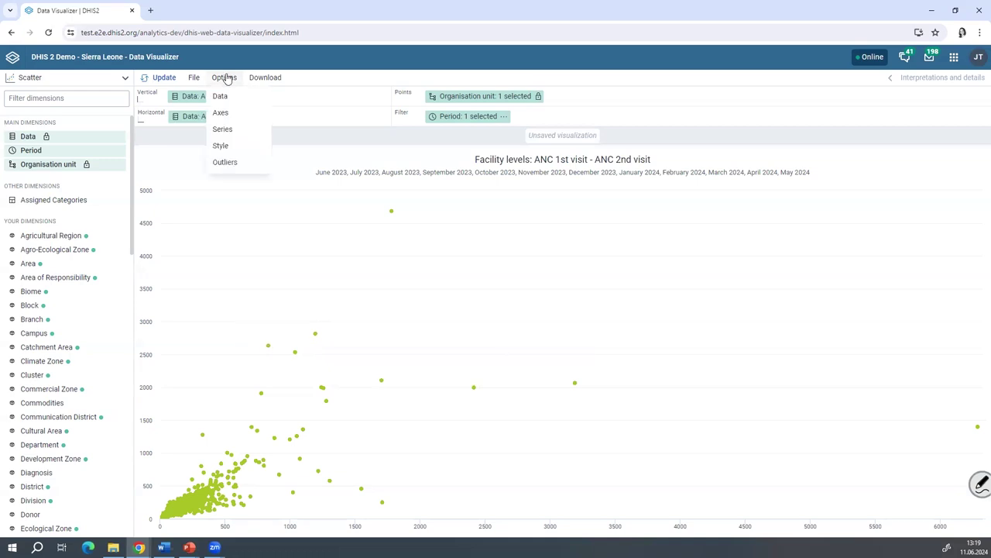
pyautogui.click(236, 162)
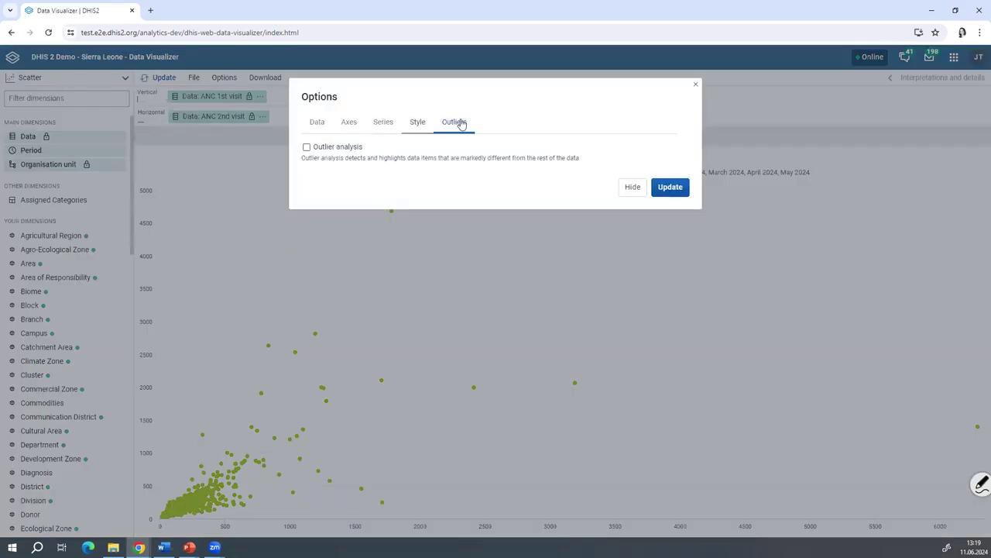
pyautogui.click(307, 147)
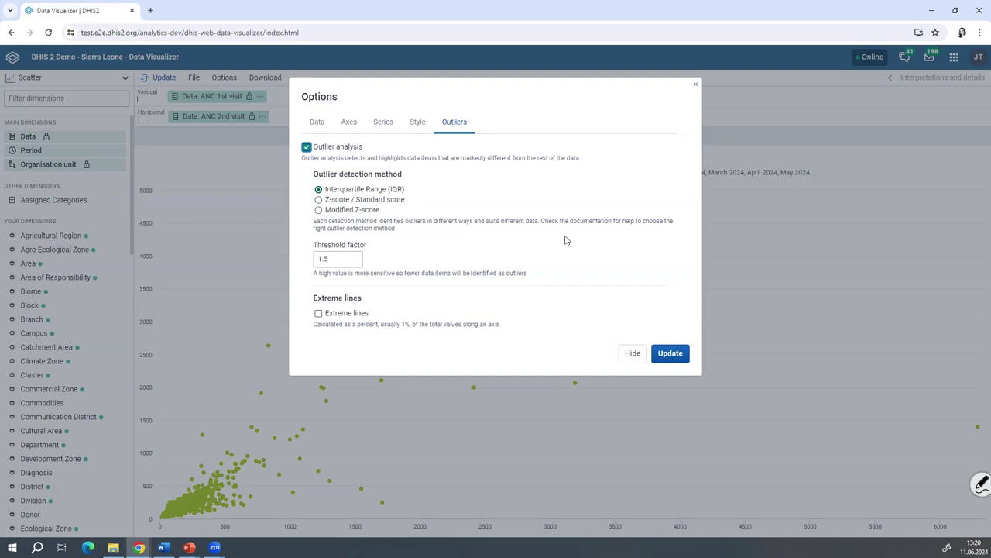
pyautogui.click(662, 355)
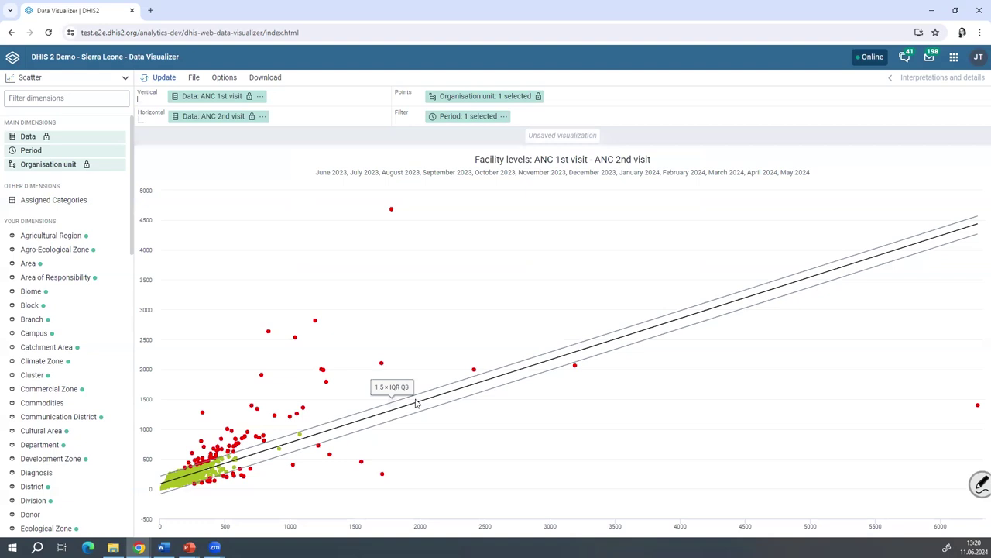
# Examine the outlier facilities and the dense cluster of low-value points on the scatter plot
pyautogui.moveTo(389, 223)
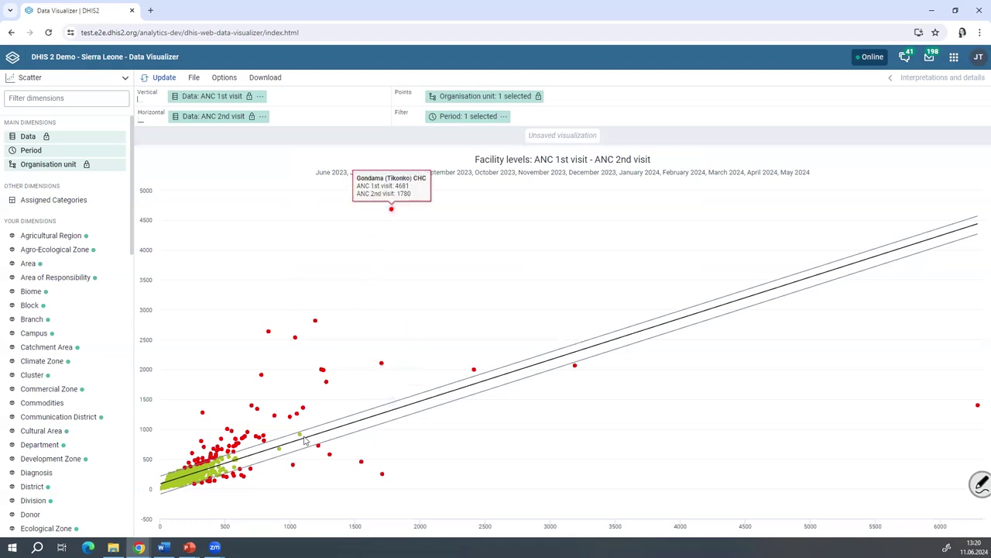
pyautogui.moveTo(164, 383); pyautogui.dragTo(369, 497)
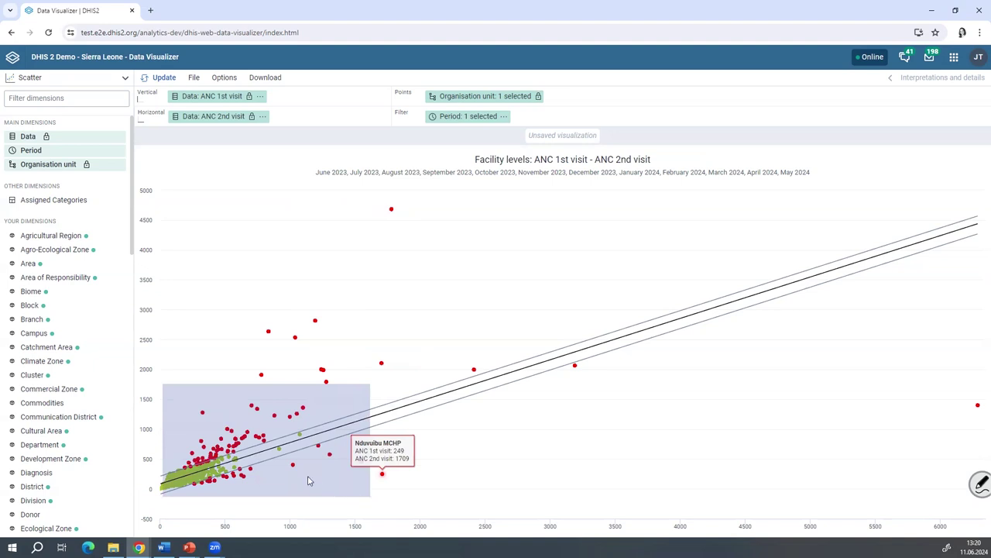
pyautogui.moveTo(224, 346); pyautogui.dragTo(562, 495)
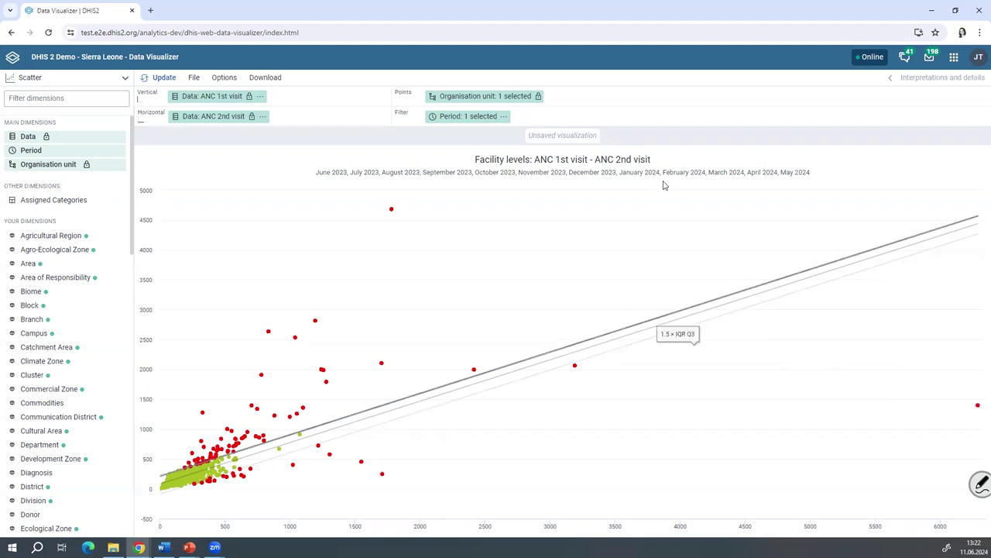
# Enable extreme lines at 1% detection on the scatter plot and inspect the facilities beyond them
pyautogui.click(233, 81)
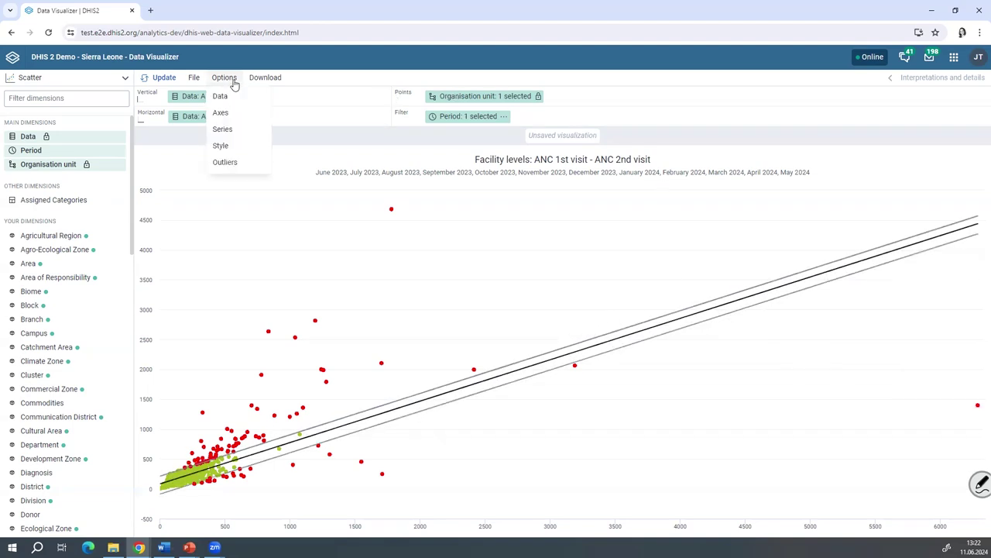
pyautogui.click(234, 164)
pyautogui.click(318, 314)
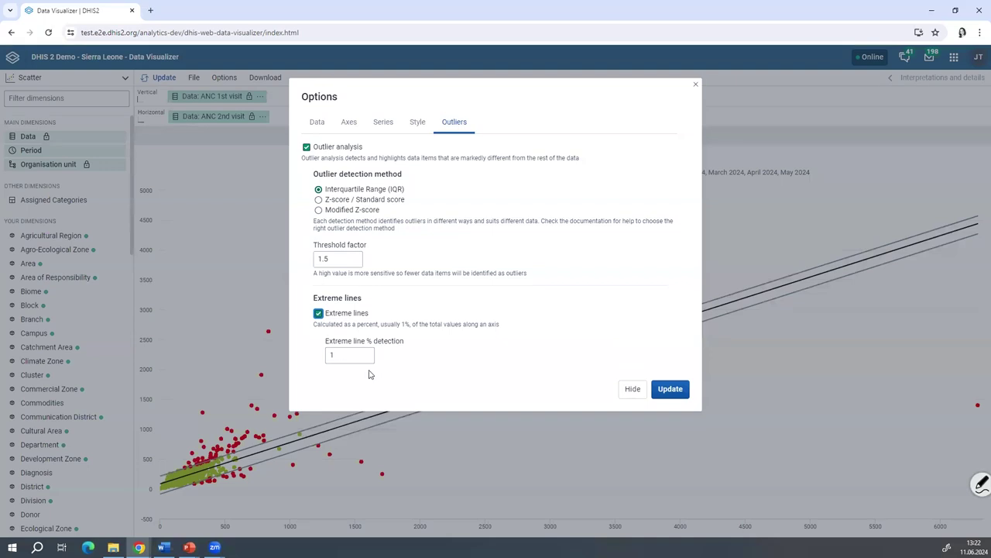
pyautogui.click(666, 388)
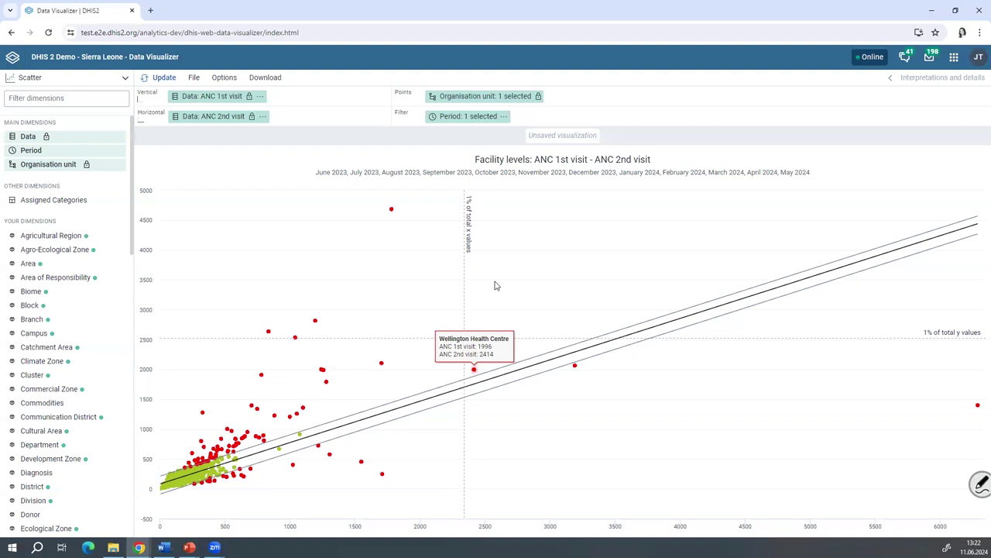
pyautogui.moveTo(392, 216)
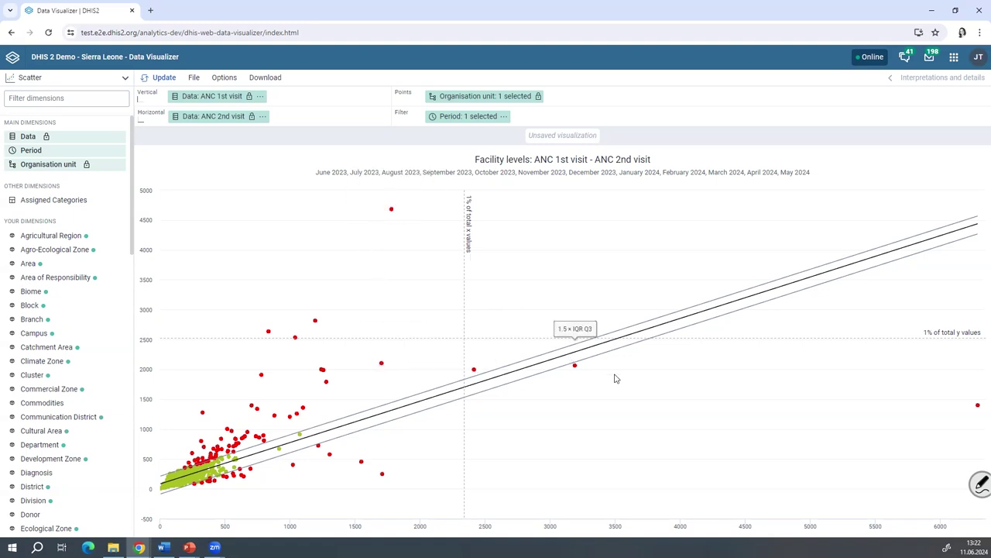
pyautogui.moveTo(927, 404)
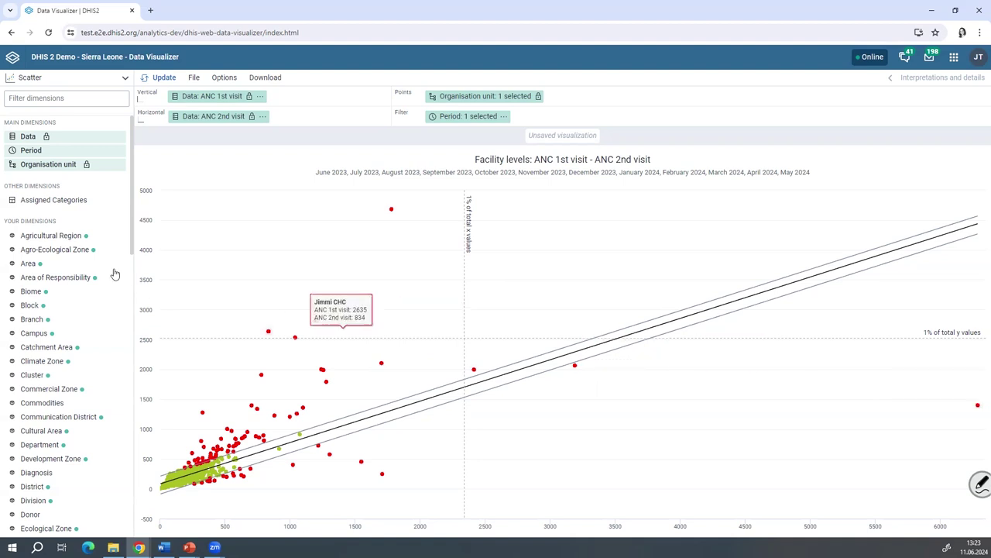
# Change the visualization type to Outlier table and update it with the same ANC visit data
pyautogui.click(66, 81)
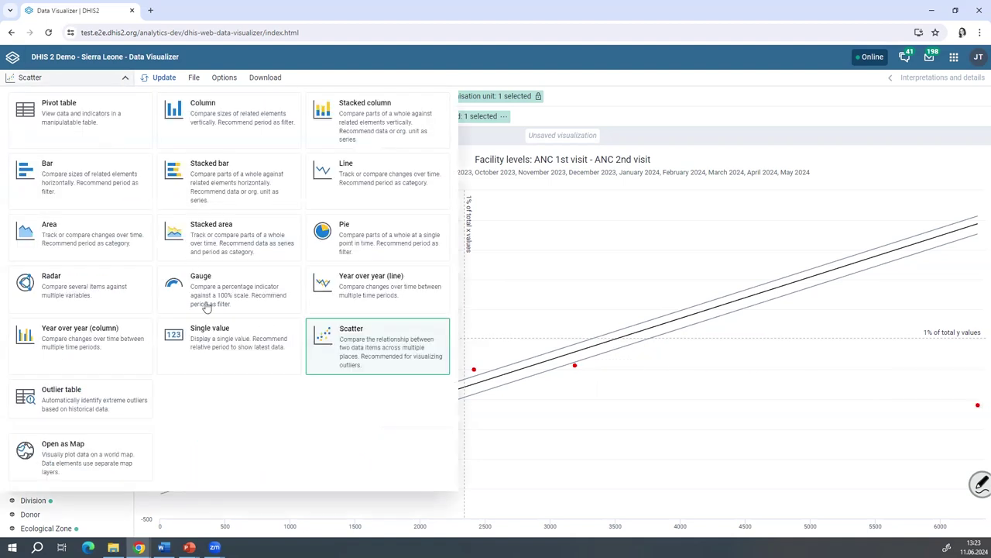
pyautogui.click(68, 404)
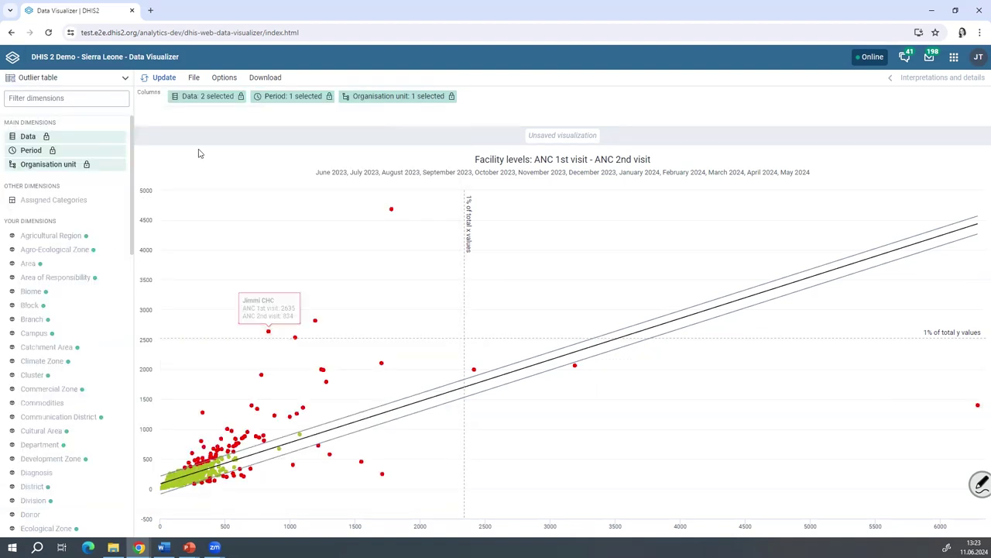
pyautogui.click(162, 79)
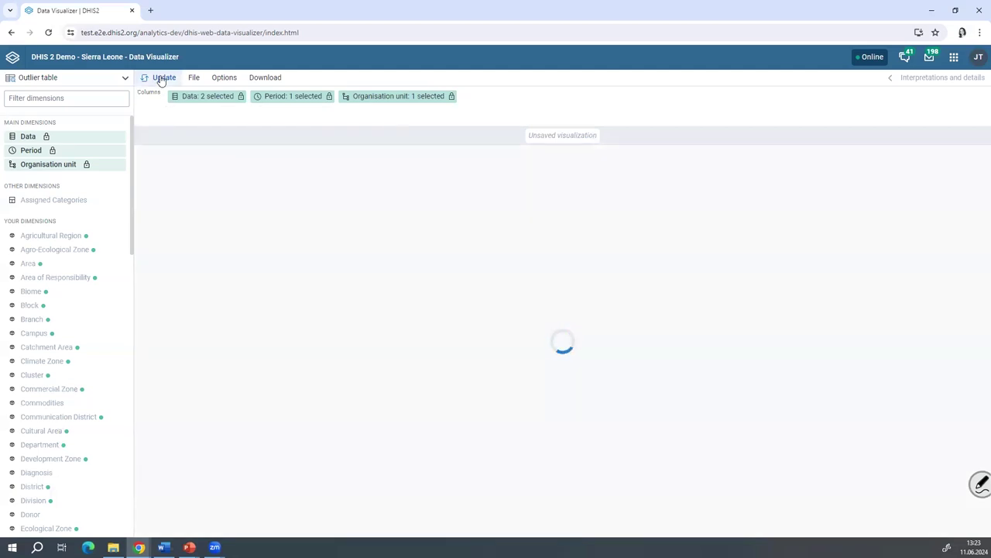
pyautogui.click(73, 83)
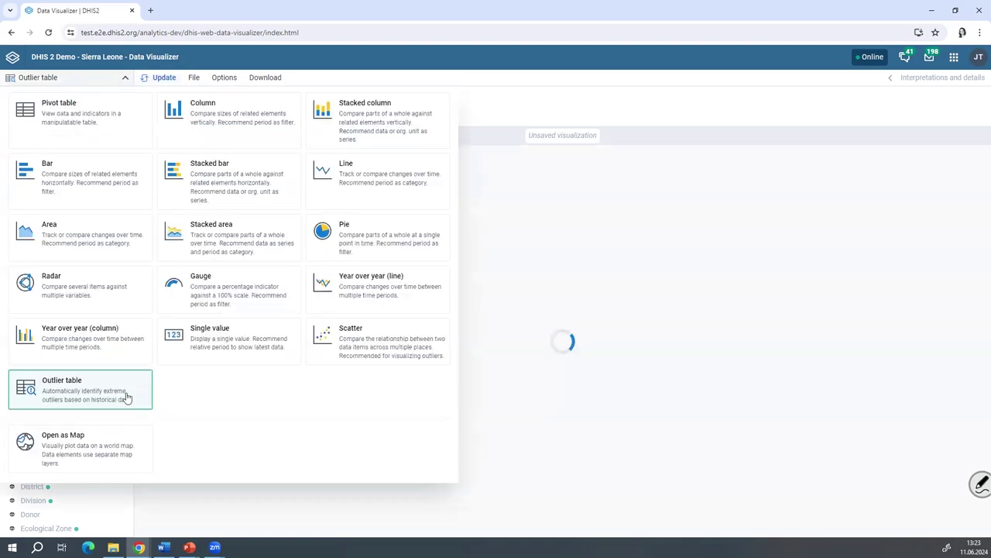
pyautogui.click(782, 244)
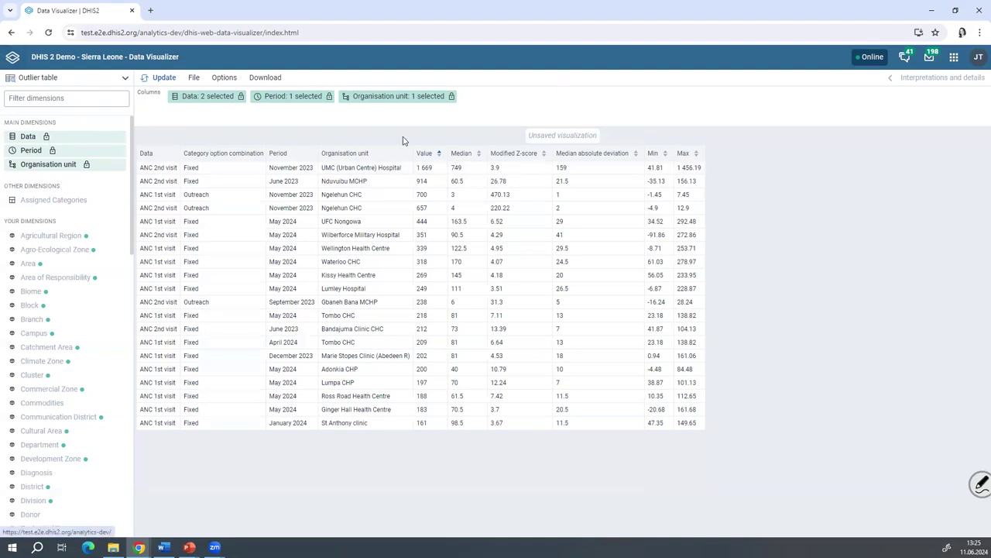
# Reopen Data Visualizer from the DHIS2 dashboard for a new visualization and set its type to Single value
pyautogui.click(13, 58)
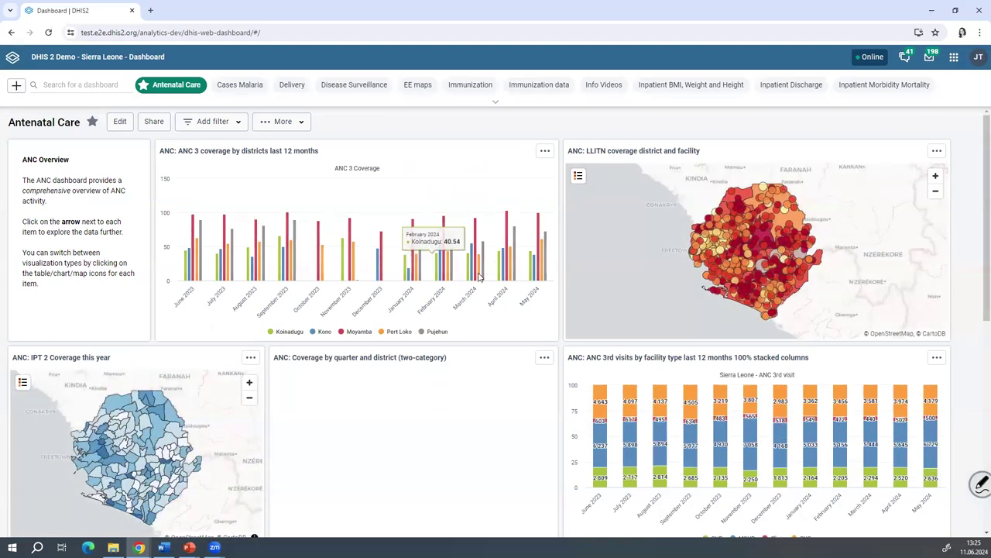
pyautogui.click(952, 60)
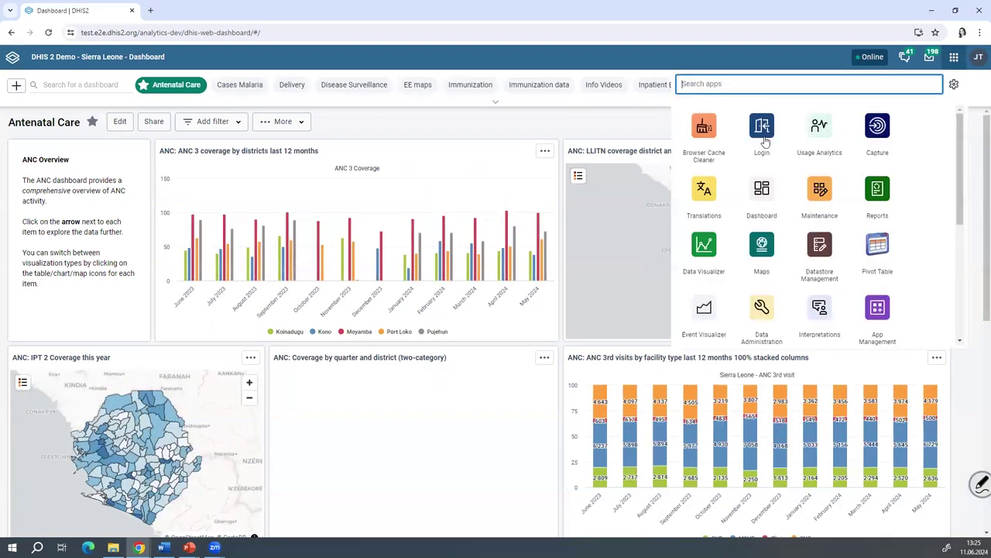
pyautogui.click(703, 249)
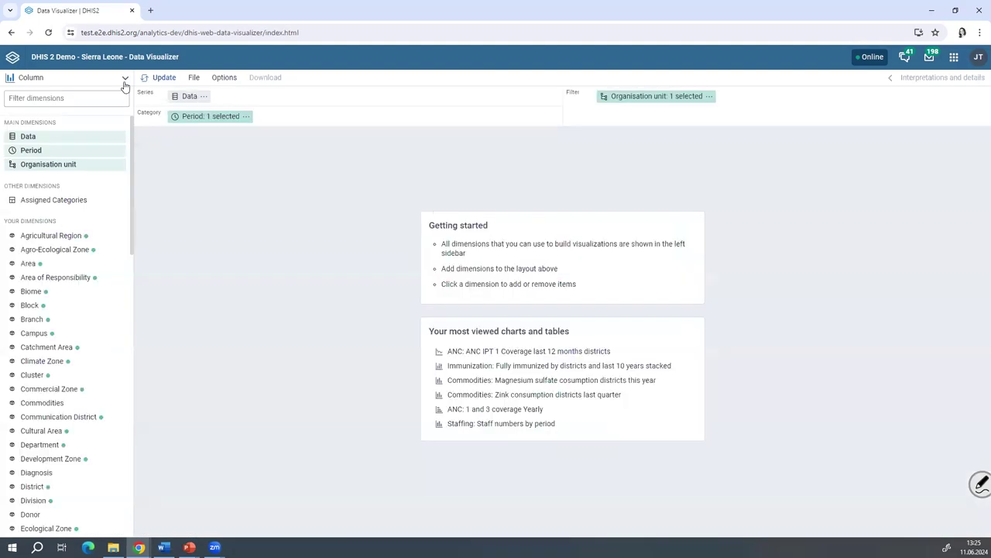
pyautogui.click(70, 81)
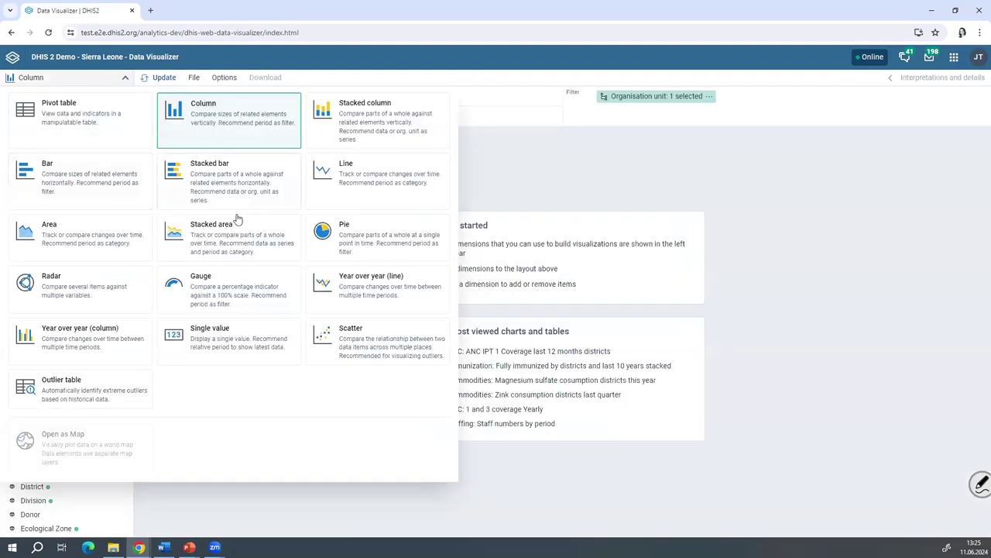
pyautogui.click(229, 346)
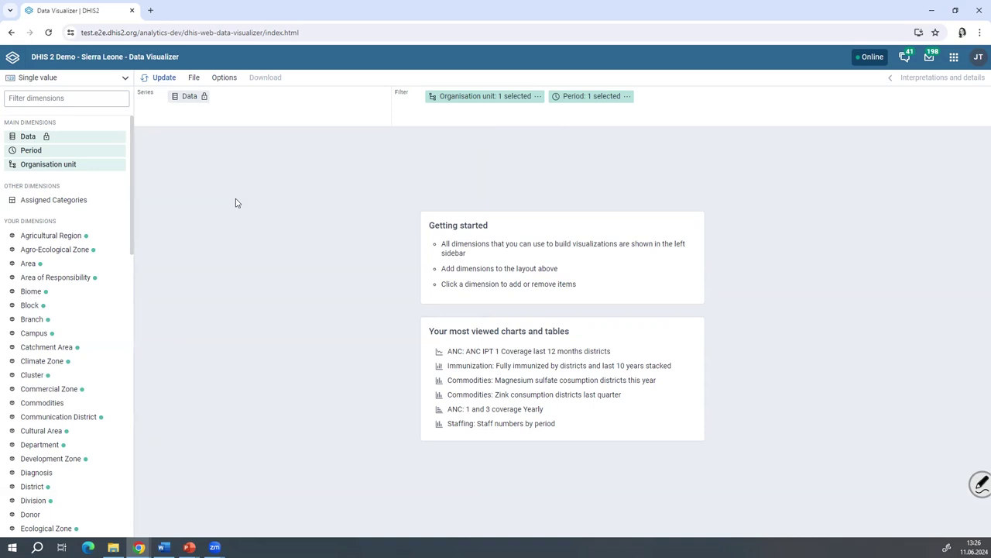
# Select ANC 1 Coverage as the data item and update the single value visualization
pyautogui.click(190, 96)
pyautogui.doubleClick(333, 182)
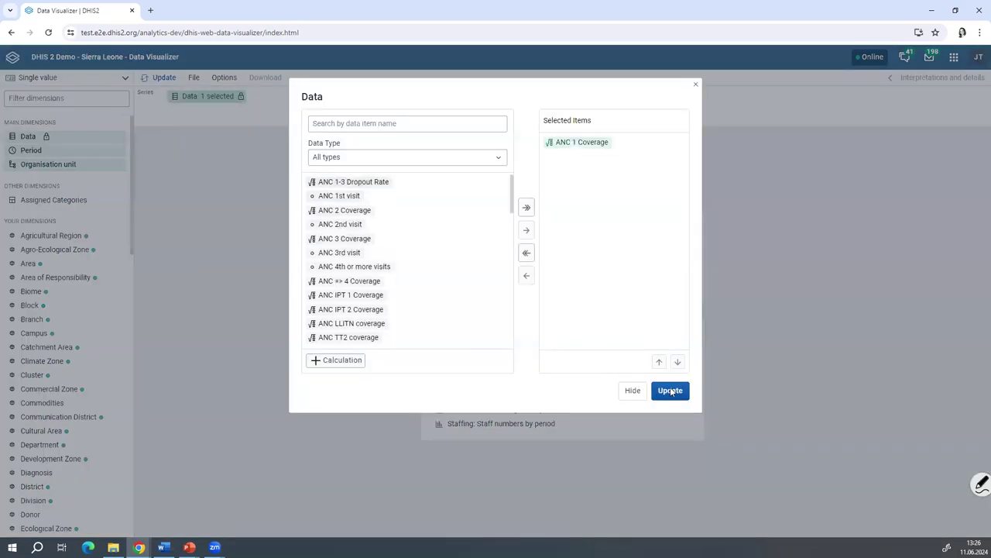
pyautogui.click(474, 418)
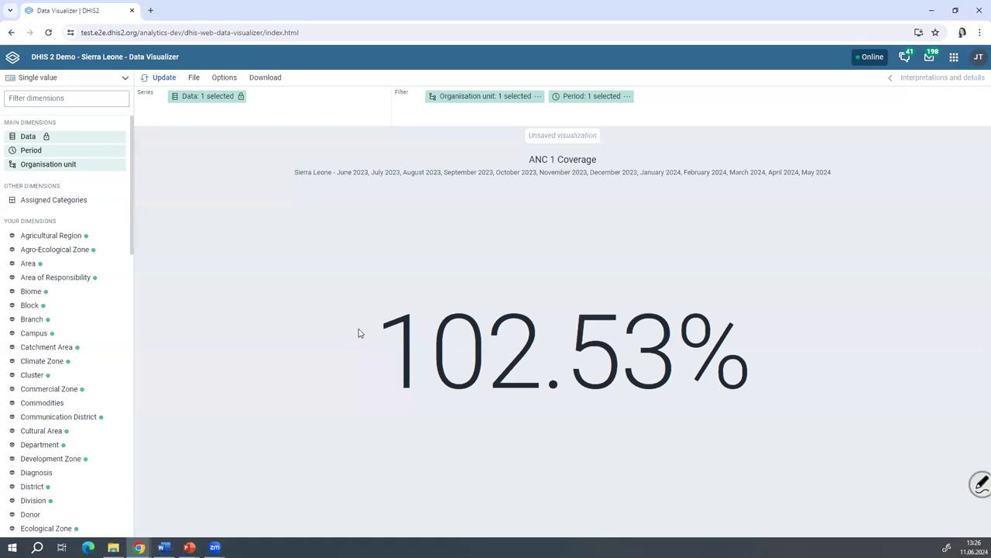
# Replace the selected period with Last month and update the single value
pyautogui.click(595, 100)
pyautogui.click(573, 143)
pyautogui.doubleClick(573, 143)
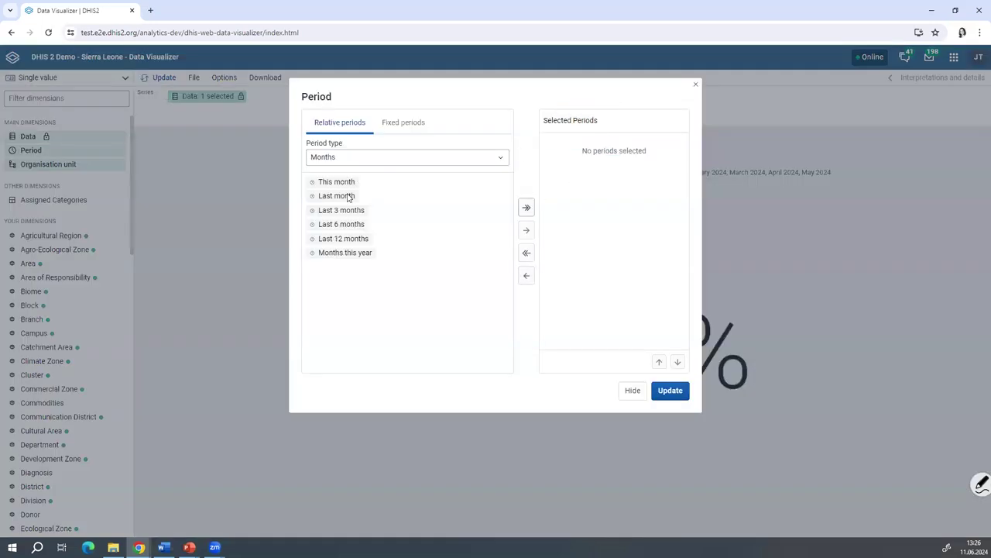
pyautogui.doubleClick(343, 195)
pyautogui.click(669, 391)
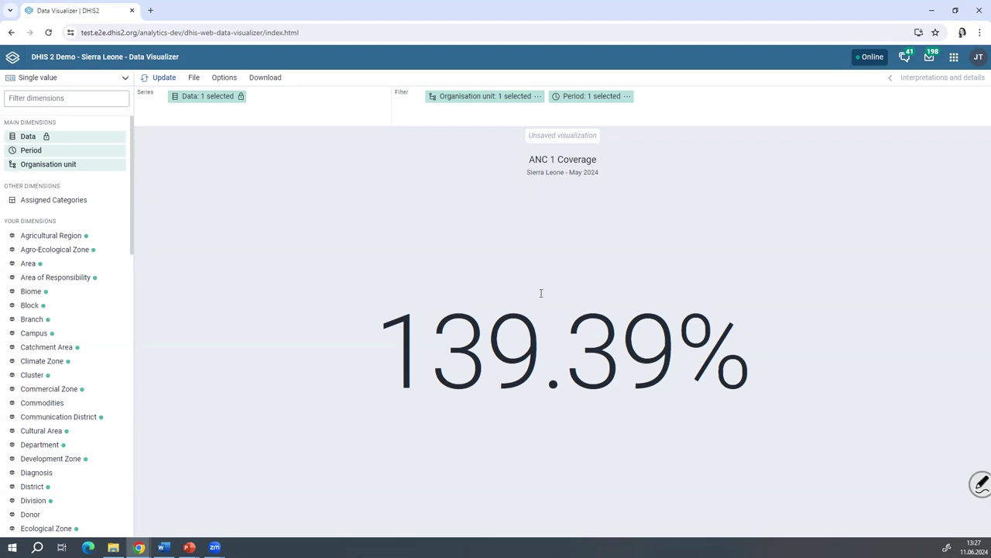
# Color the single value's background by legend, using the pre-defined legend by data item
pyautogui.click(220, 80)
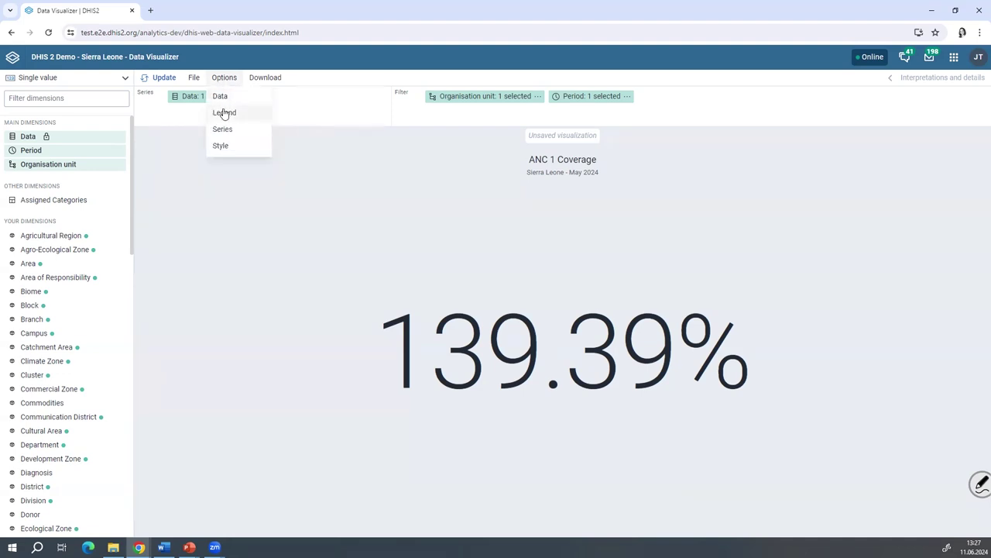
pyautogui.click(224, 113)
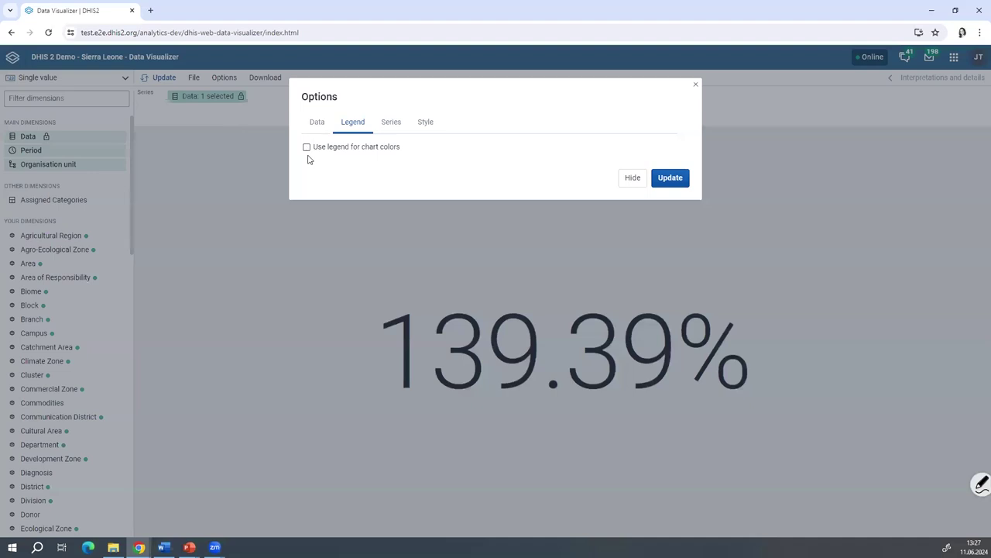
pyautogui.click(307, 147)
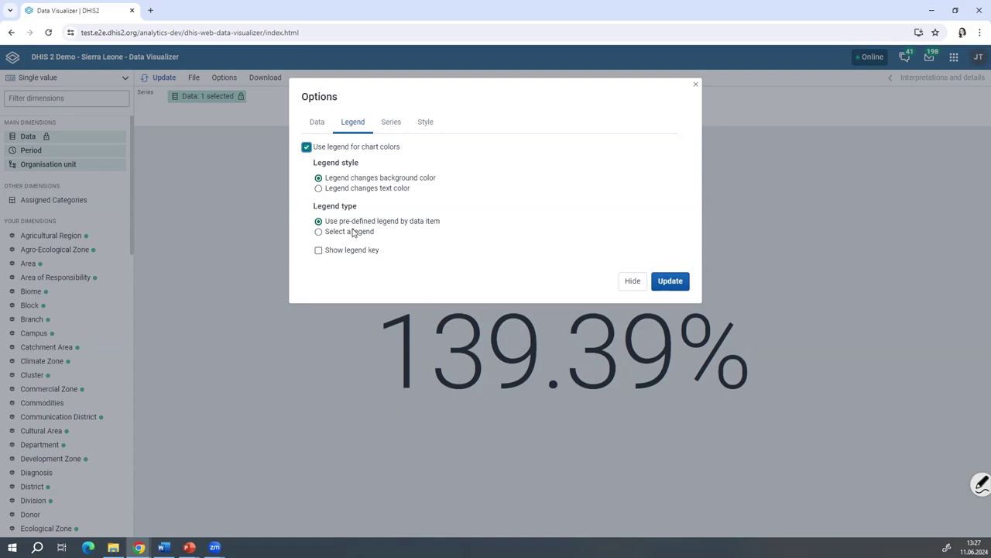
pyautogui.click(654, 280)
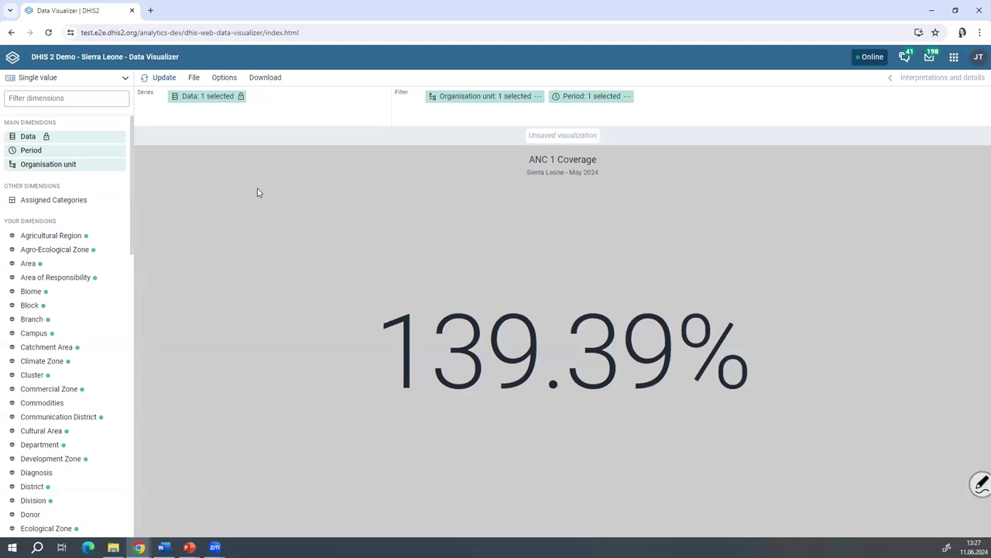
pyautogui.click(570, 99)
pyautogui.doubleClick(561, 143)
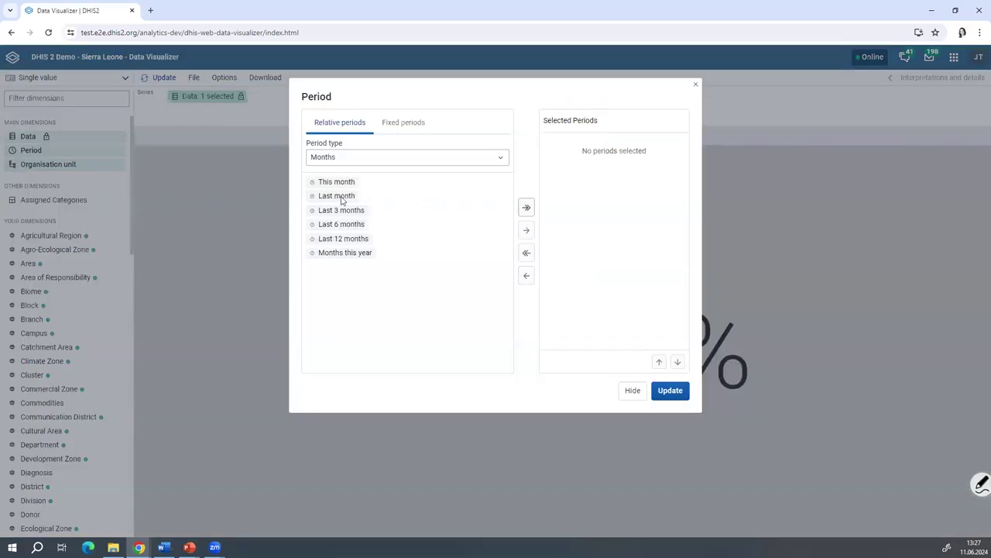
pyautogui.click(248, 200)
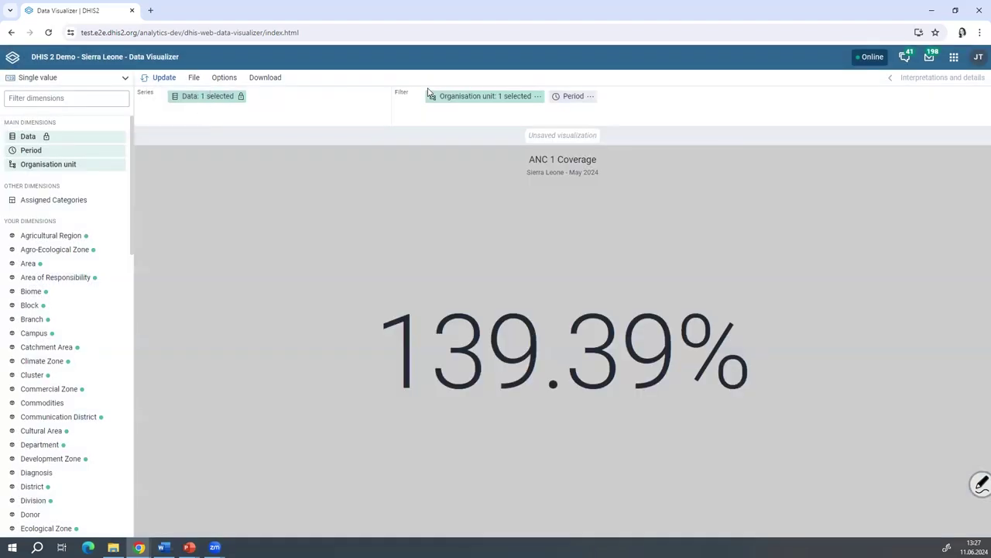
pyautogui.click(555, 100)
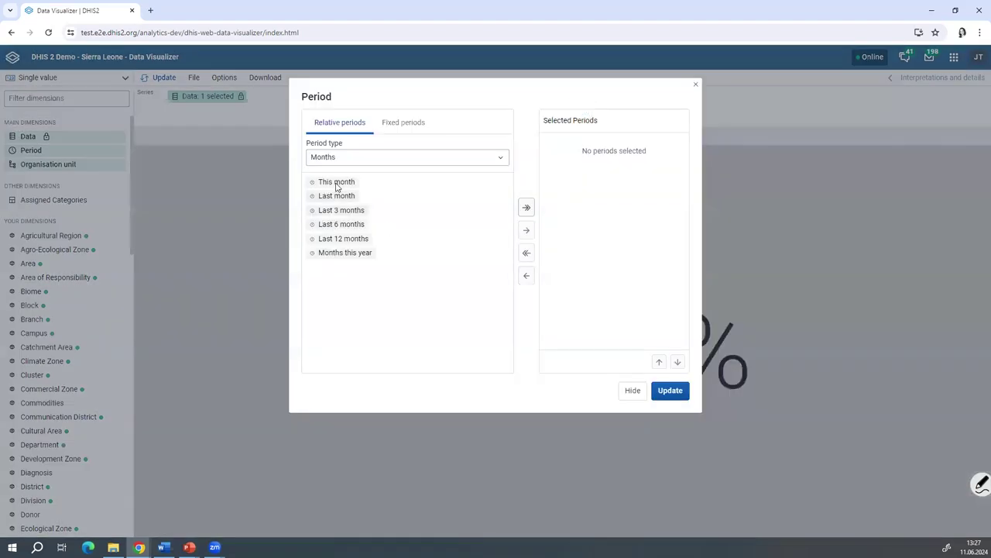
pyautogui.doubleClick(335, 200)
pyautogui.click(237, 179)
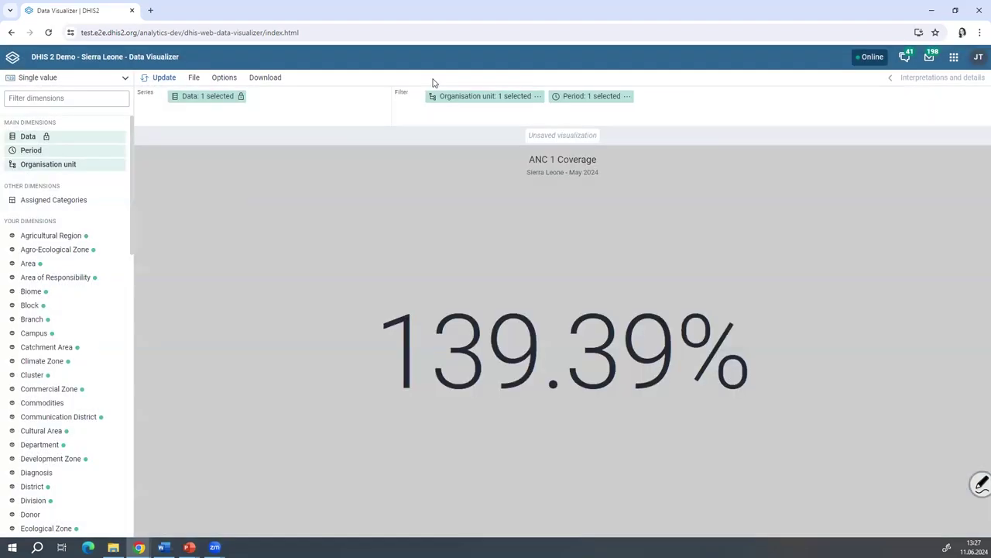
# Replace the user organisation unit with the Bombali district and update the single value
pyautogui.click(483, 96)
pyautogui.click(319, 117)
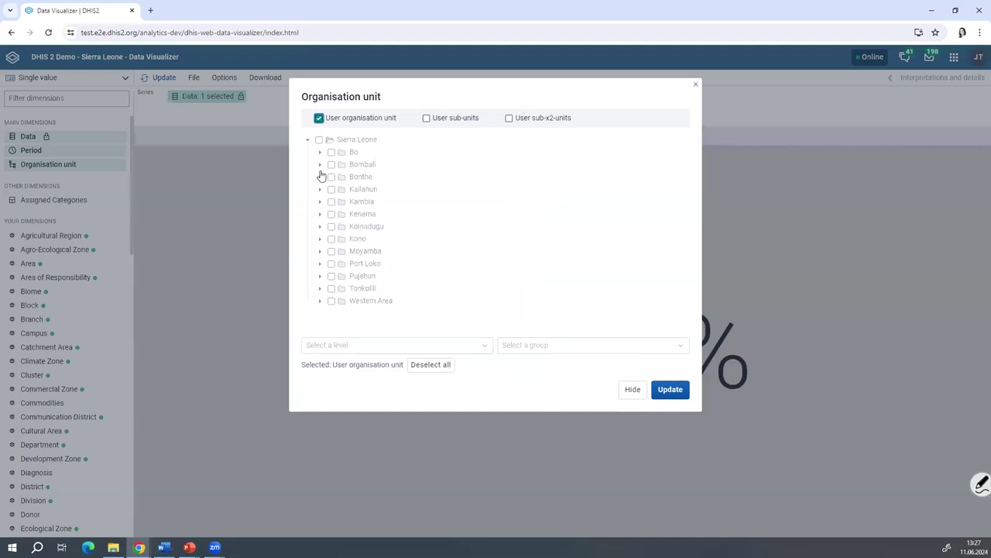
pyautogui.click(331, 164)
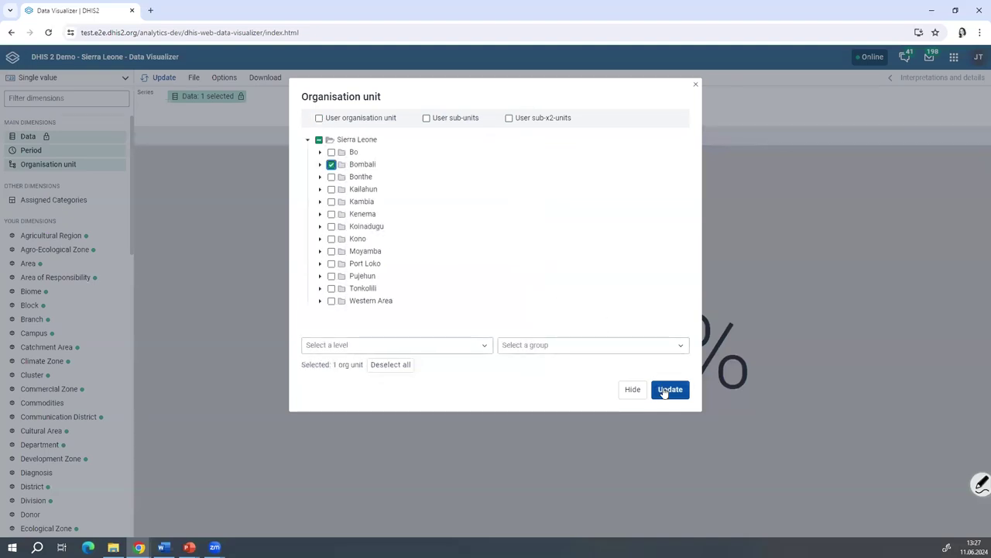
pyautogui.click(668, 389)
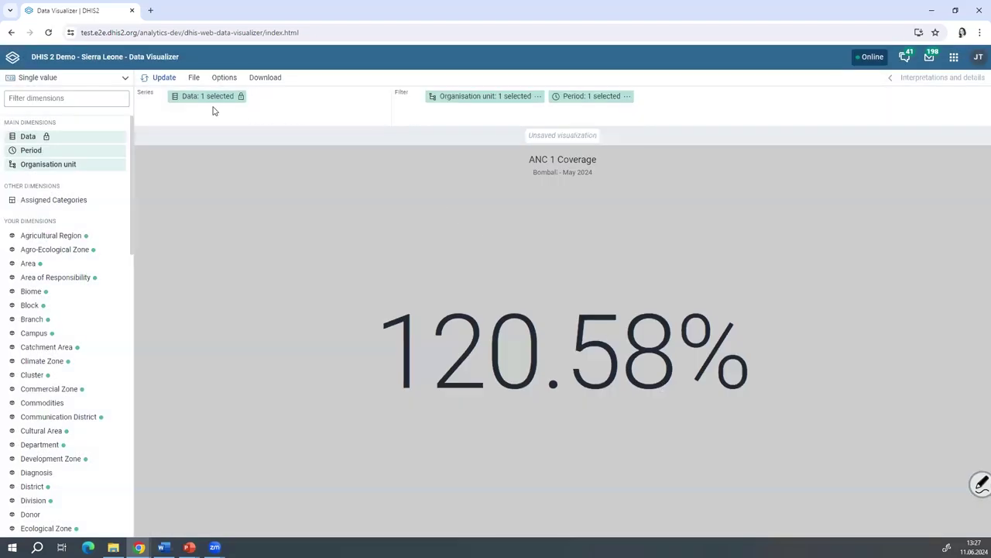
# Narrow the organisation unit to the Biriwa chiefdom within Bombali, deselect Bombali itself, and update the single value
pyautogui.moveTo(209, 102)
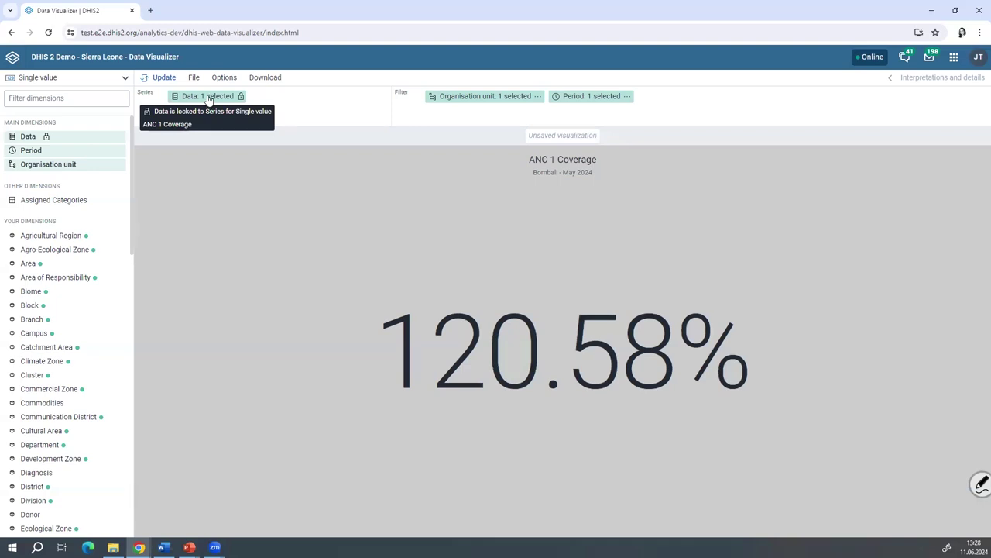
pyautogui.click(471, 98)
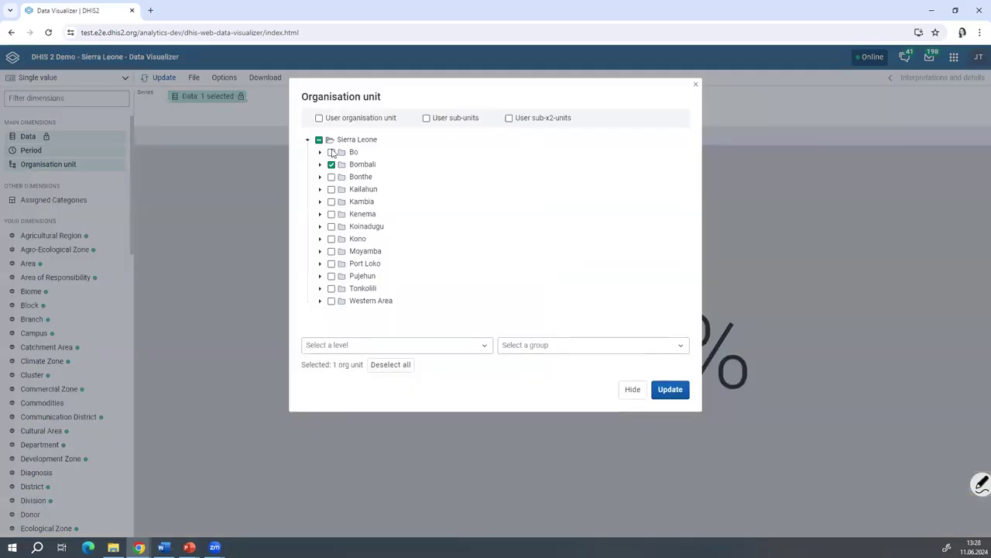
pyautogui.click(320, 165)
pyautogui.click(344, 176)
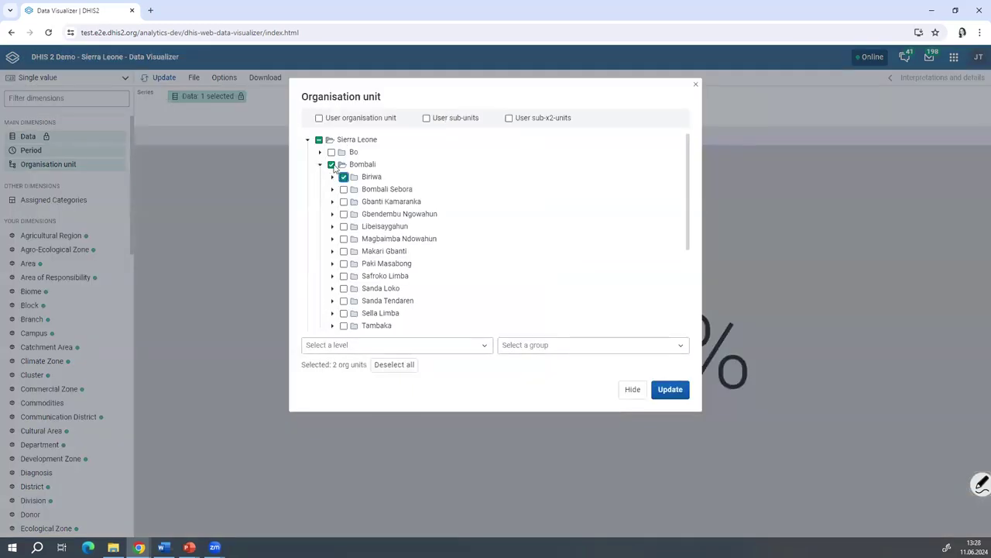
pyautogui.click(671, 389)
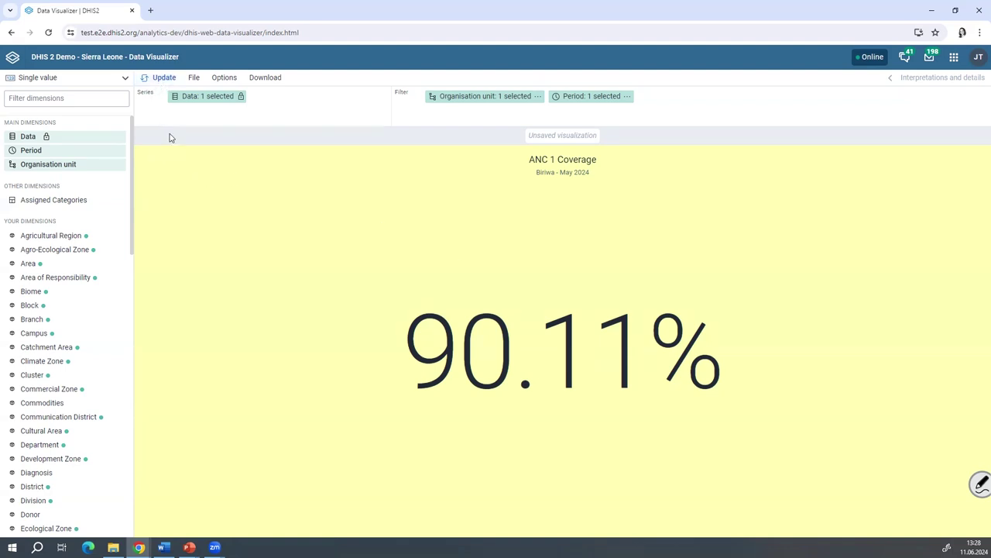
# Change the visualization type from single value to pivot table and update the view
pyautogui.click(93, 82)
pyautogui.click(71, 122)
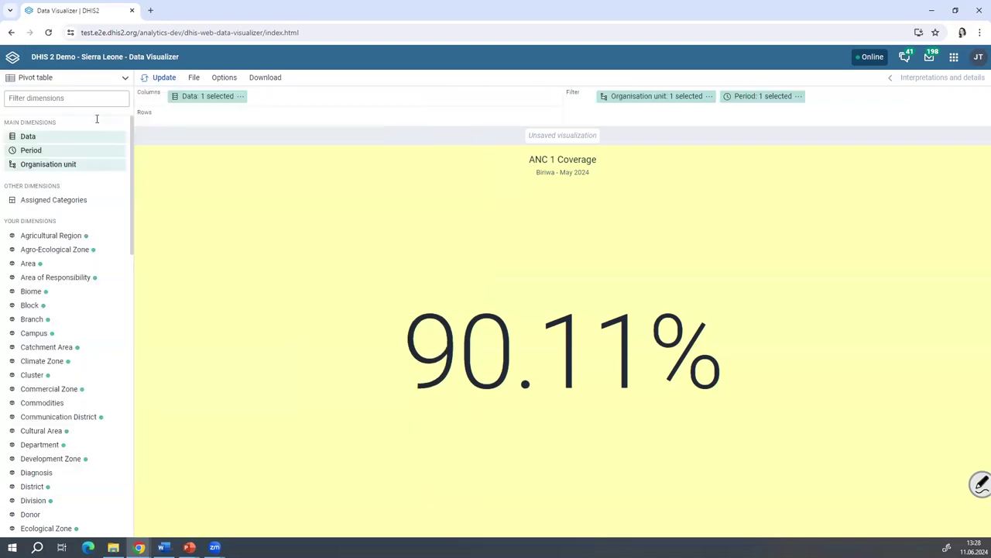
pyautogui.click(159, 77)
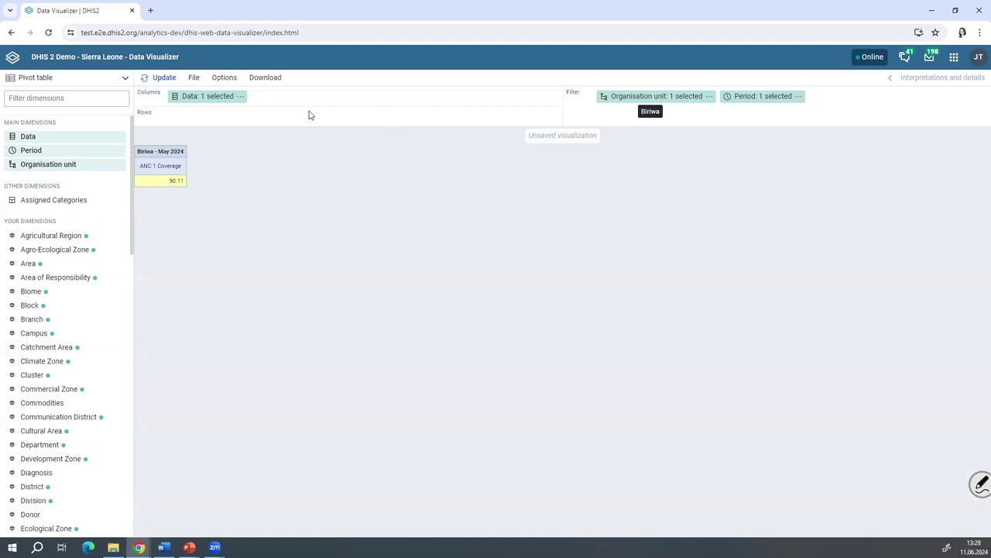
# Replace ANC 1 Coverage with the data elements ANC 1st visit, ANC 2nd visit, ANC 3rd visit and ANC 4th or more visits, and update
pyautogui.click(211, 101)
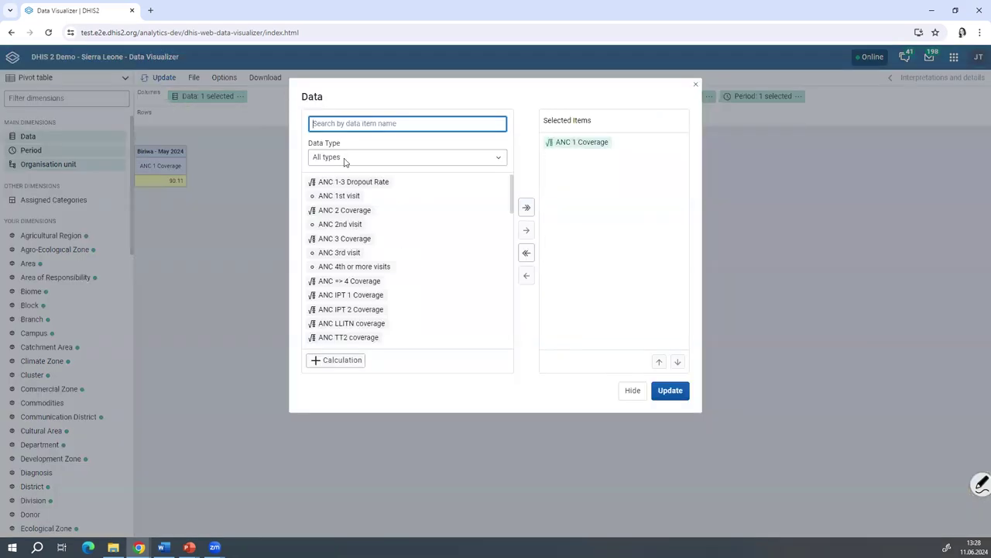
pyautogui.doubleClick(573, 145)
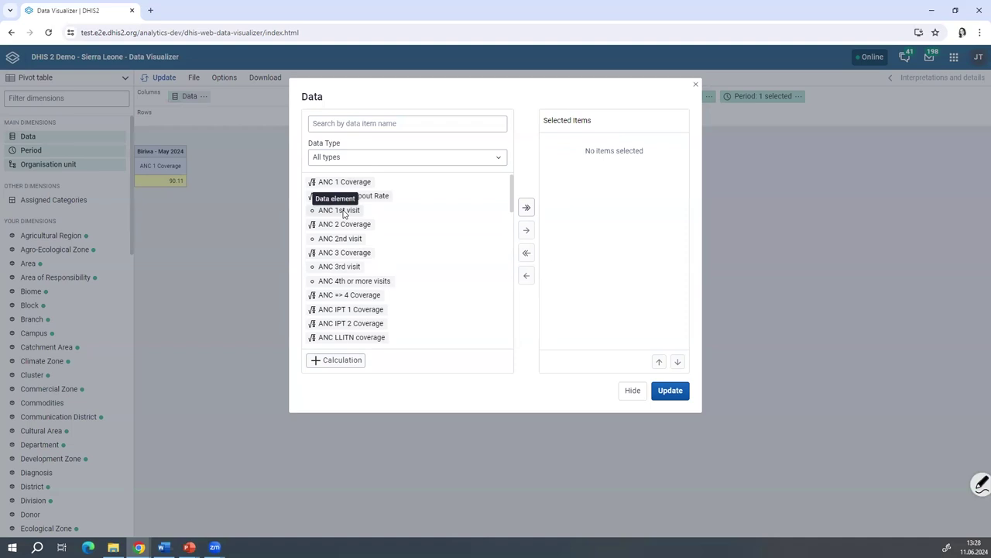
pyautogui.doubleClick(343, 211)
pyautogui.doubleClick(339, 225)
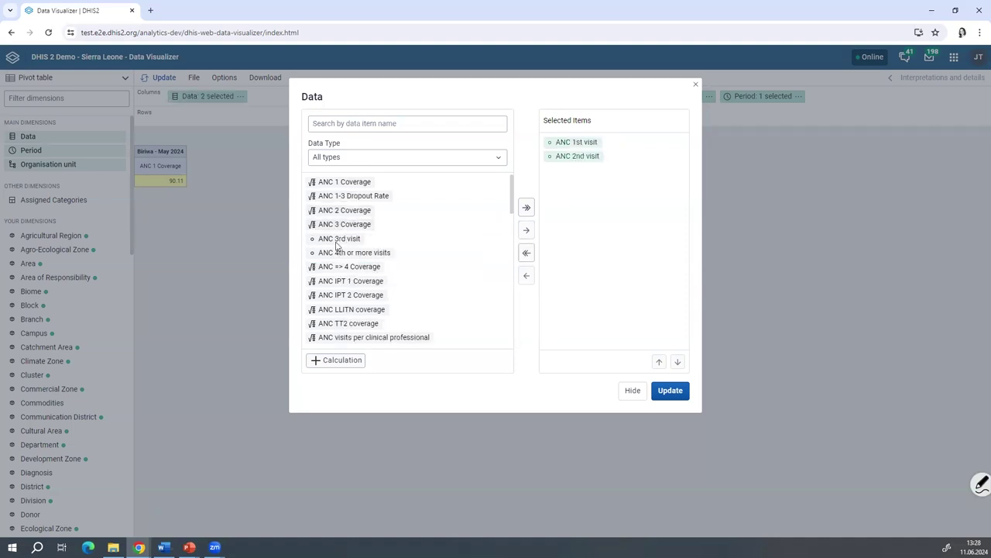
pyautogui.click(336, 241)
pyautogui.doubleClick(336, 240)
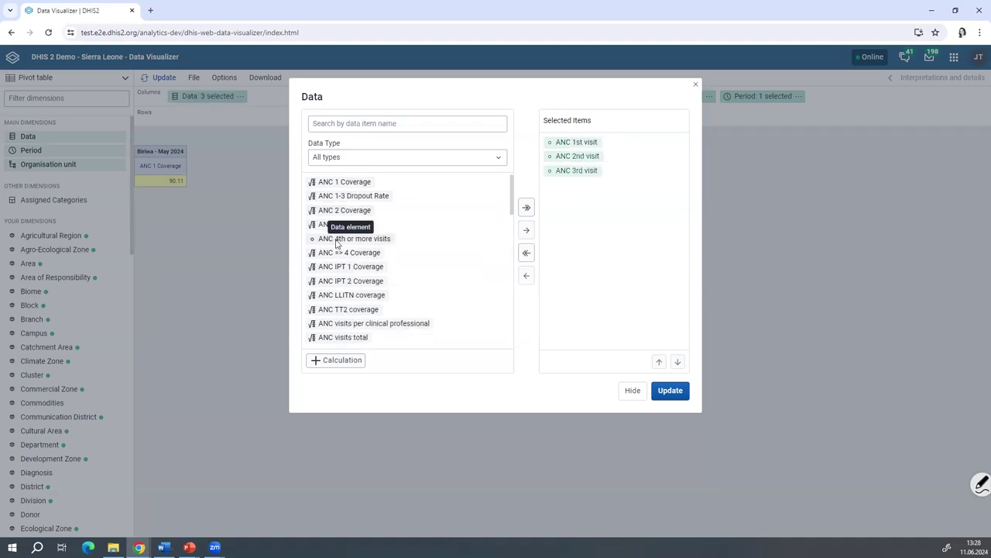
pyautogui.doubleClick(334, 239)
pyautogui.click(666, 392)
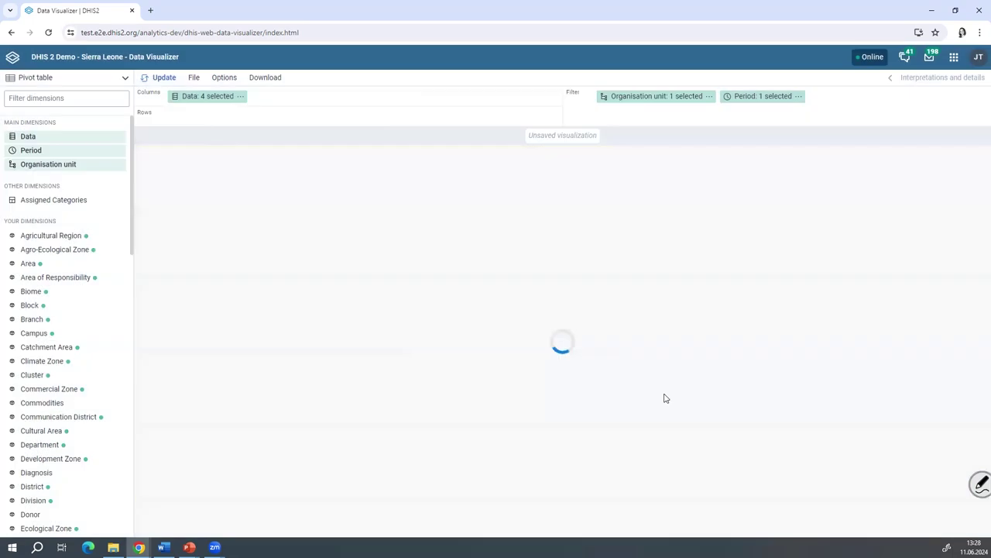
# Move the organisation unit dimension from filter to rows and replace Biriwa with the districts Bo and Bombali
pyautogui.moveTo(635, 95); pyautogui.dragTo(227, 122)
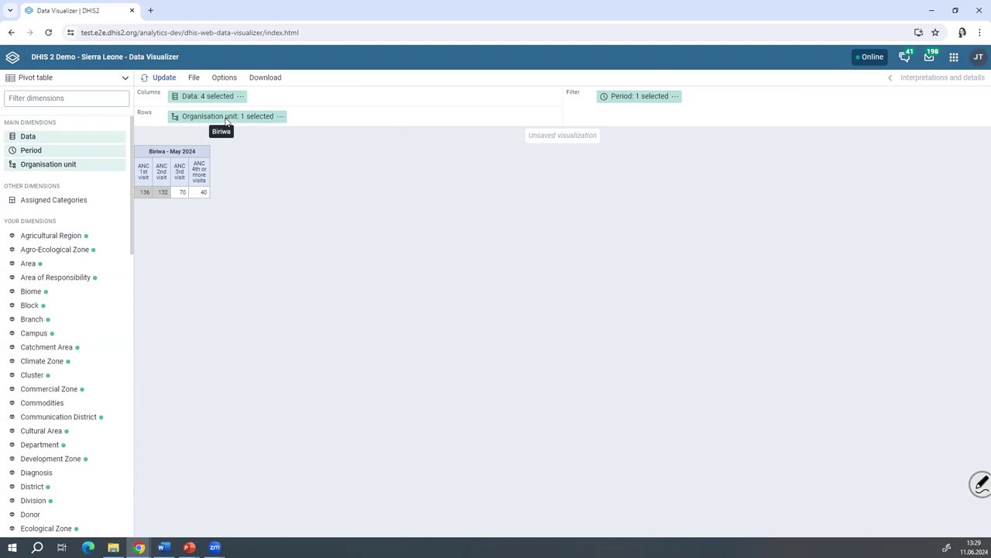
pyautogui.click(226, 117)
pyautogui.click(331, 164)
pyautogui.click(343, 177)
pyautogui.click(330, 164)
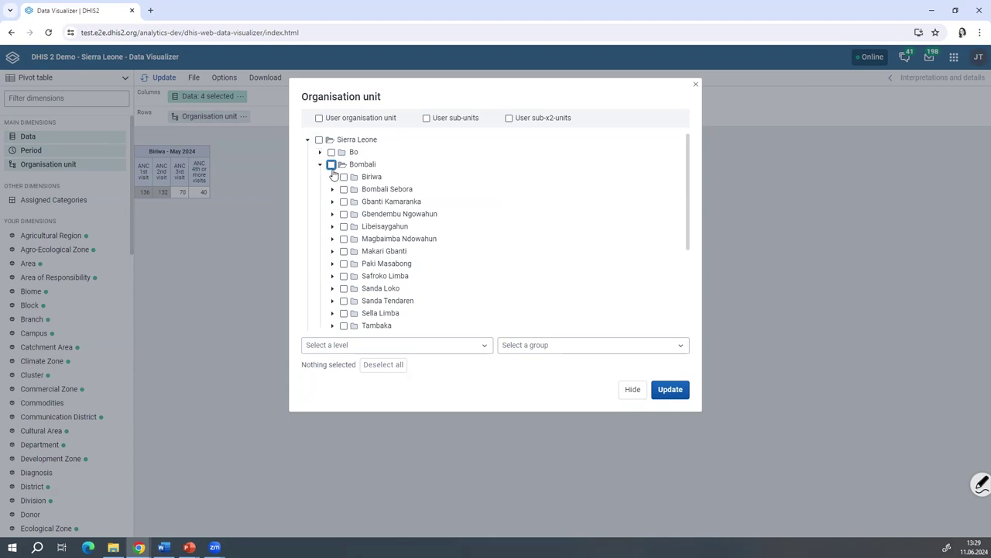
pyautogui.click(332, 164)
pyautogui.click(332, 152)
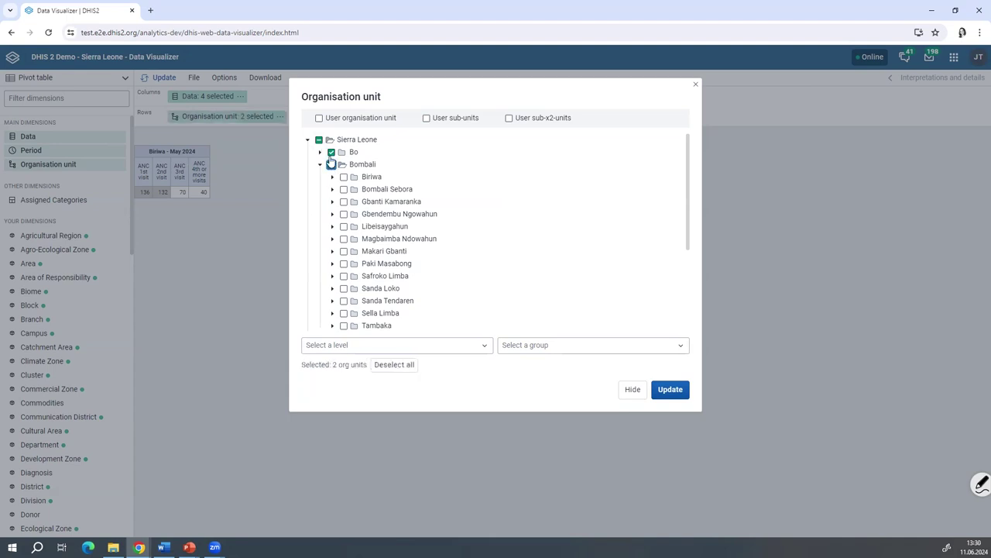
# Add the District level to the organisation unit selection and update the pivot table
pyautogui.click(368, 349)
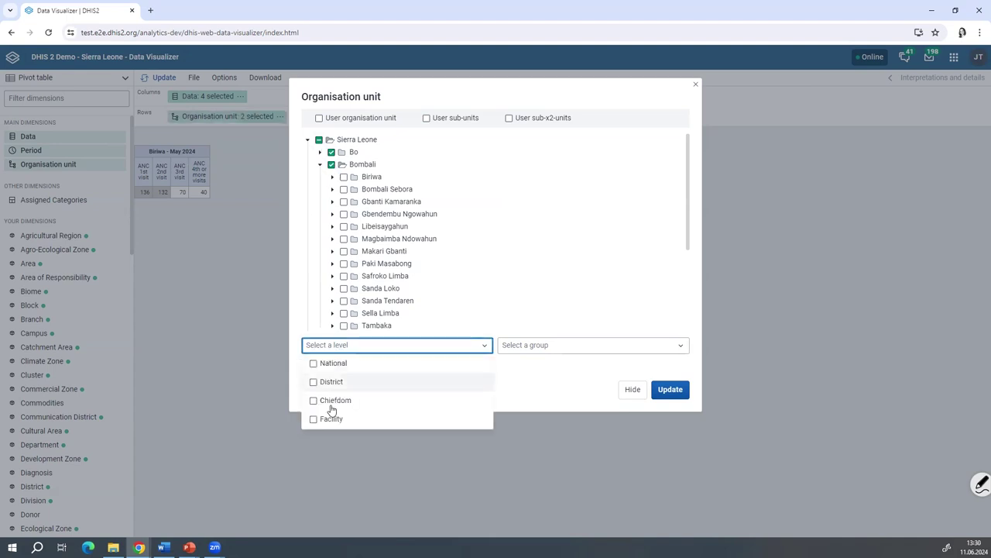
pyautogui.click(350, 382)
pyautogui.click(664, 392)
pyautogui.click(668, 390)
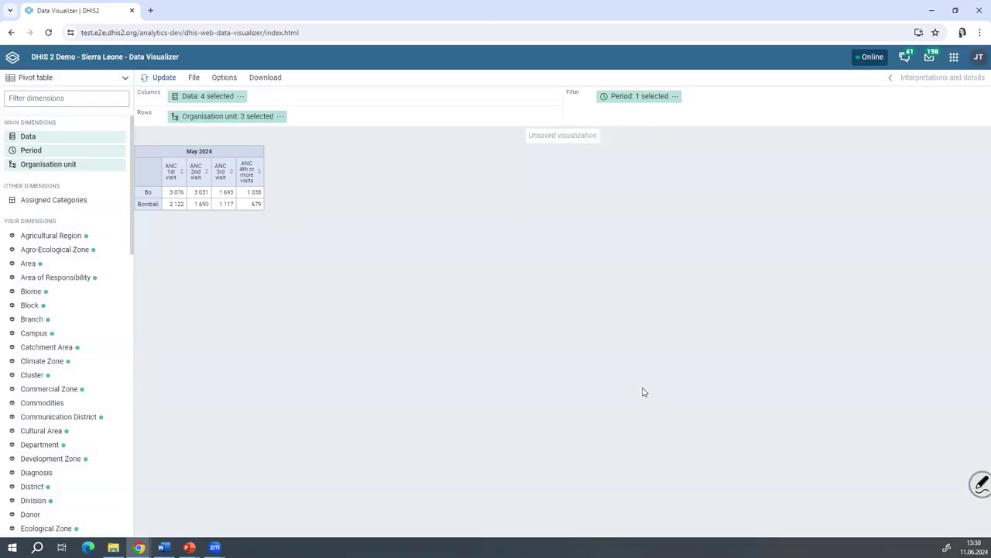
# Replace Bo and Bombali with Sierra Leone in the organisation unit selection, keeping the District level, and update the table
pyautogui.click(194, 98)
pyautogui.click(217, 338)
pyautogui.click(225, 116)
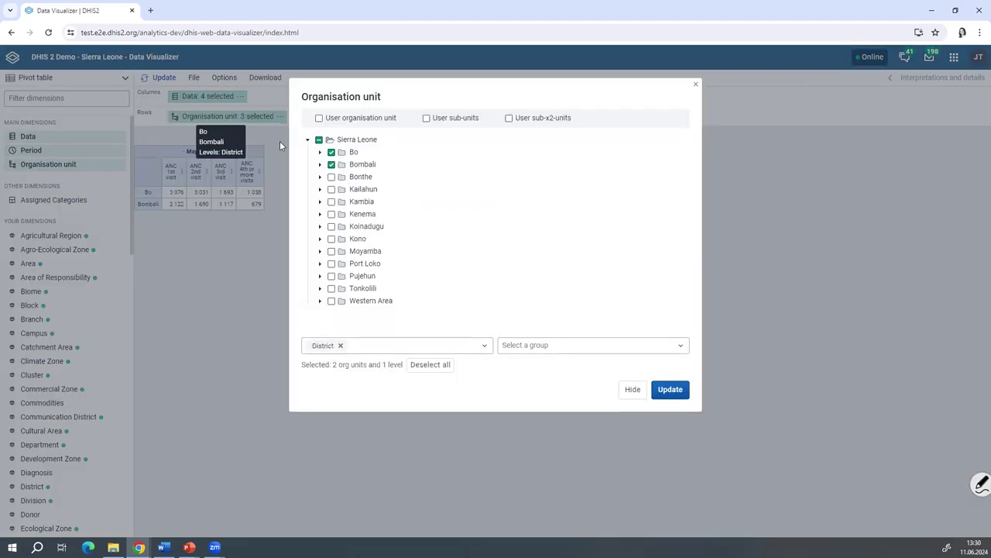
pyautogui.click(326, 152)
pyautogui.click(331, 165)
pyautogui.click(318, 140)
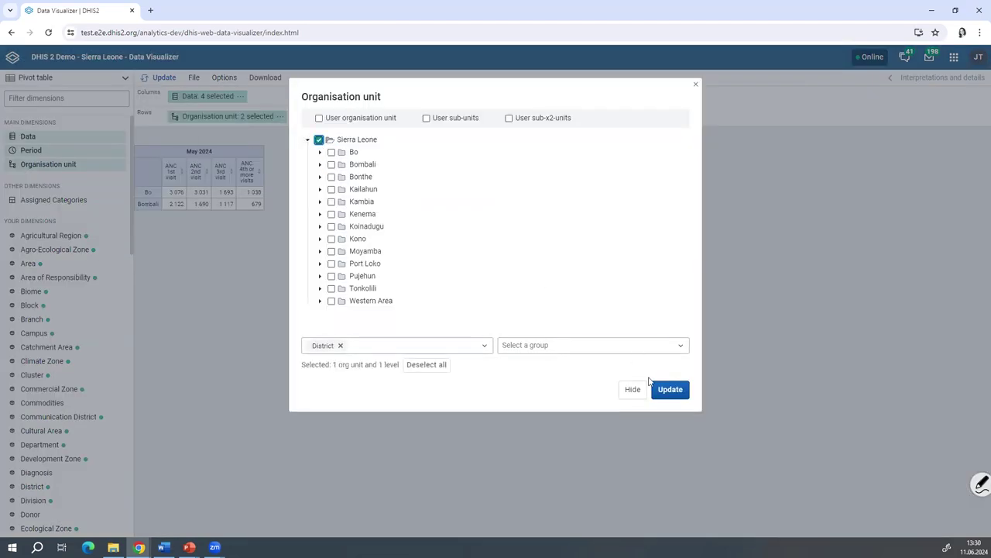
pyautogui.click(668, 388)
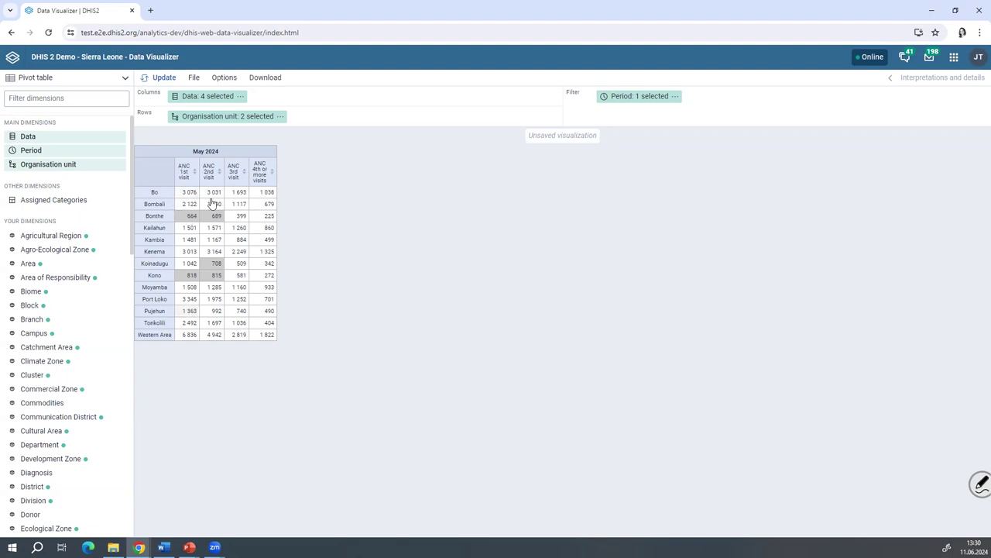
# Remove all four ANC visit items from the pivot table's data selection
pyautogui.click(225, 77)
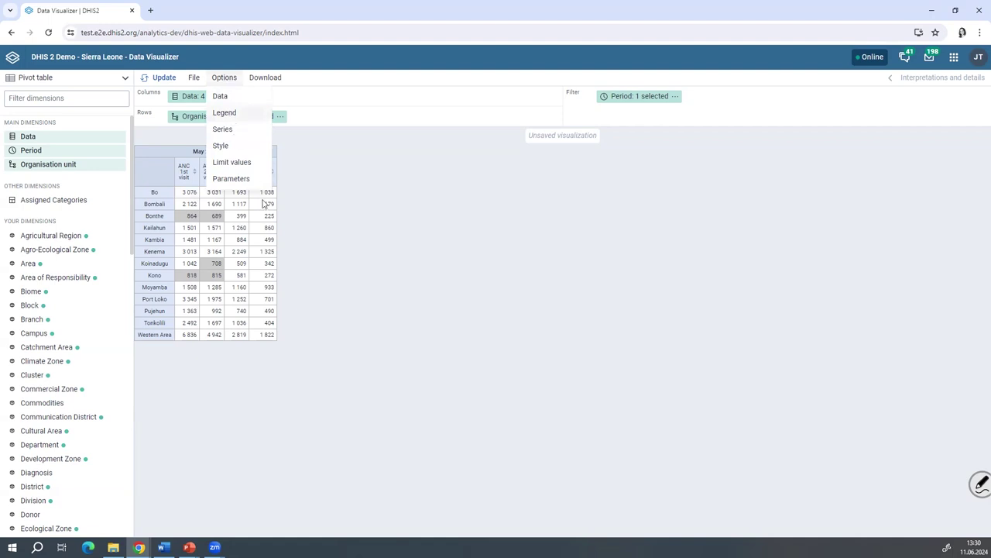
pyautogui.click(196, 107)
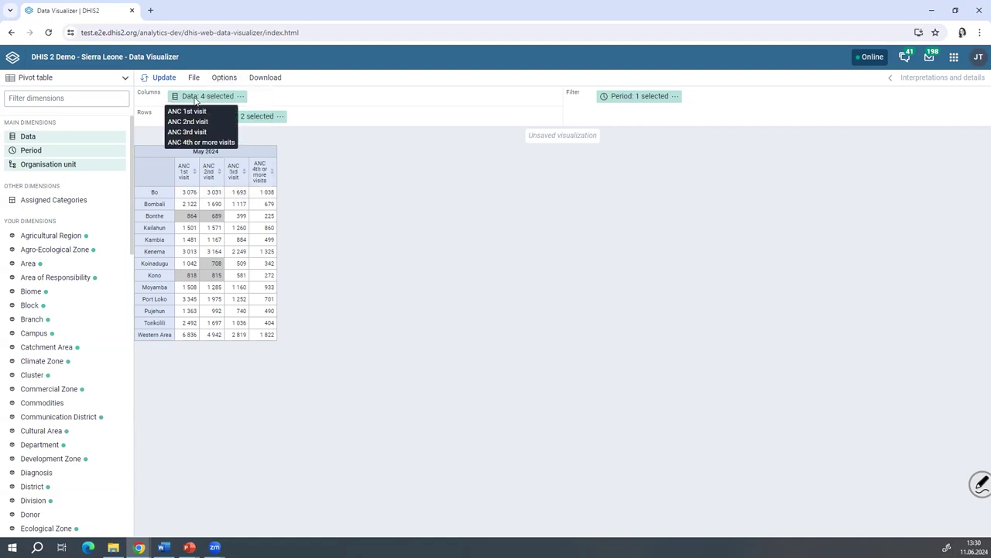
pyautogui.click(195, 97)
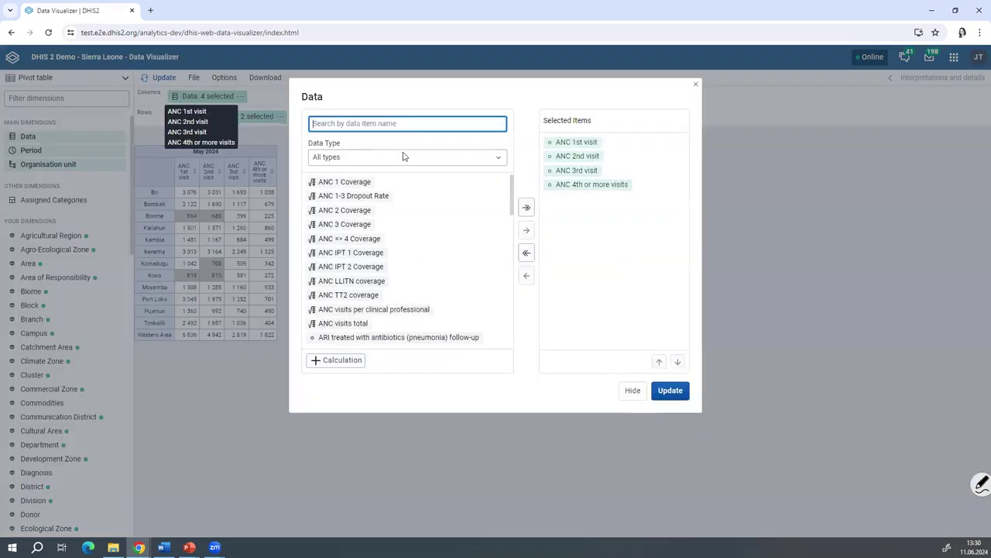
pyautogui.doubleClick(593, 184)
pyautogui.doubleClick(581, 171)
pyautogui.doubleClick(582, 156)
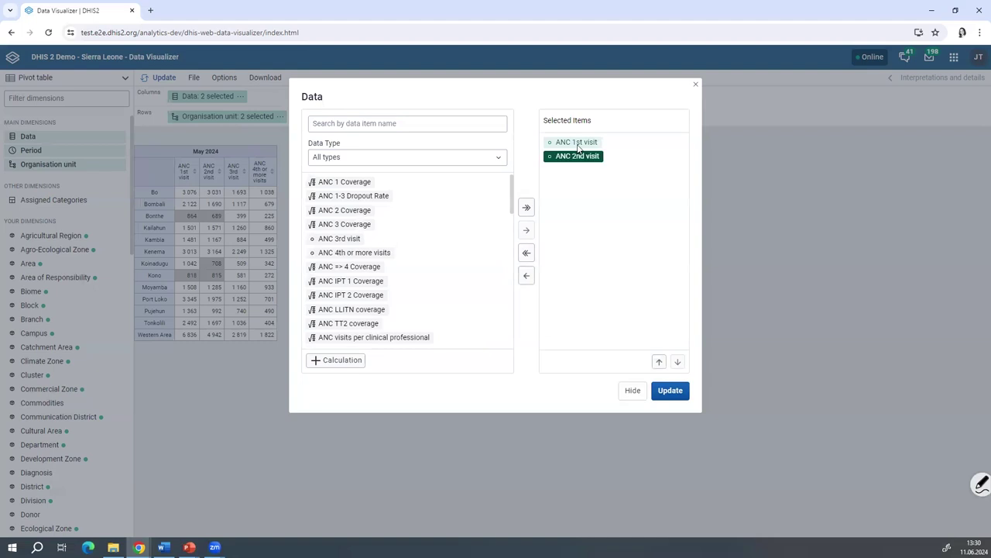
pyautogui.doubleClick(580, 144)
# Search the data items for "anc 1", add ANC 1st visit to the selection, and clear the search
pyautogui.click(359, 124)
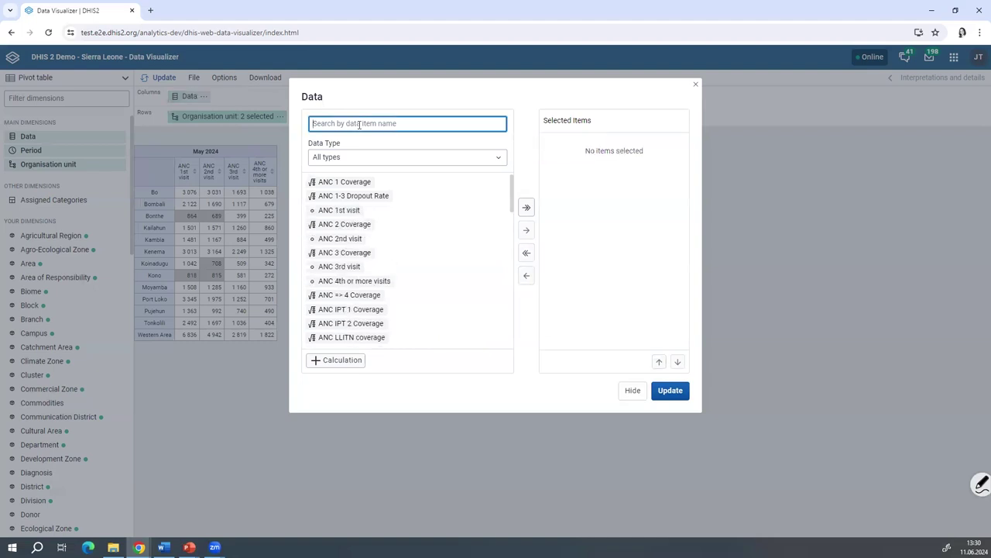
pyautogui.write('anc 1')
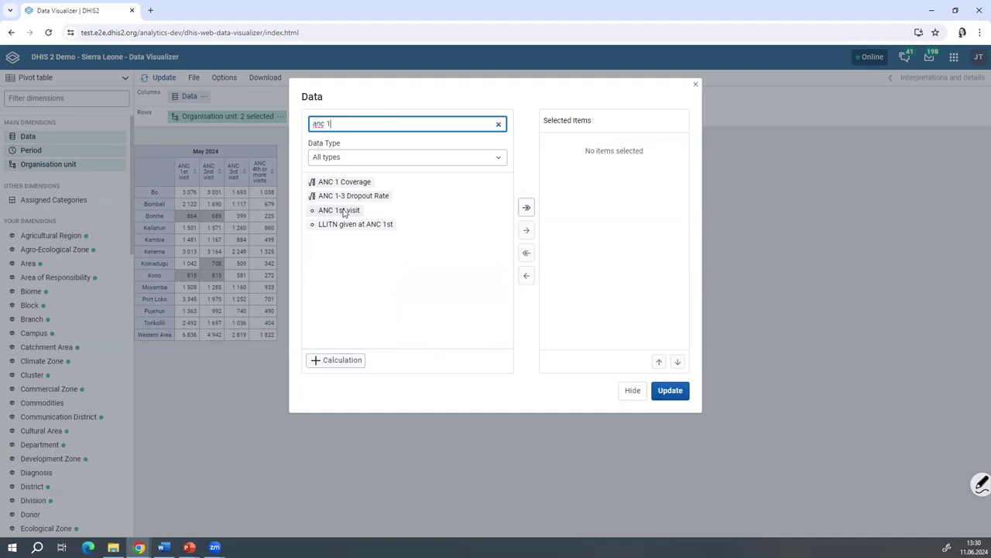
pyautogui.doubleClick(341, 210)
pyautogui.click(341, 124)
pyautogui.hotkey('ctrl', 'a')
pyautogui.press('BackSpace')
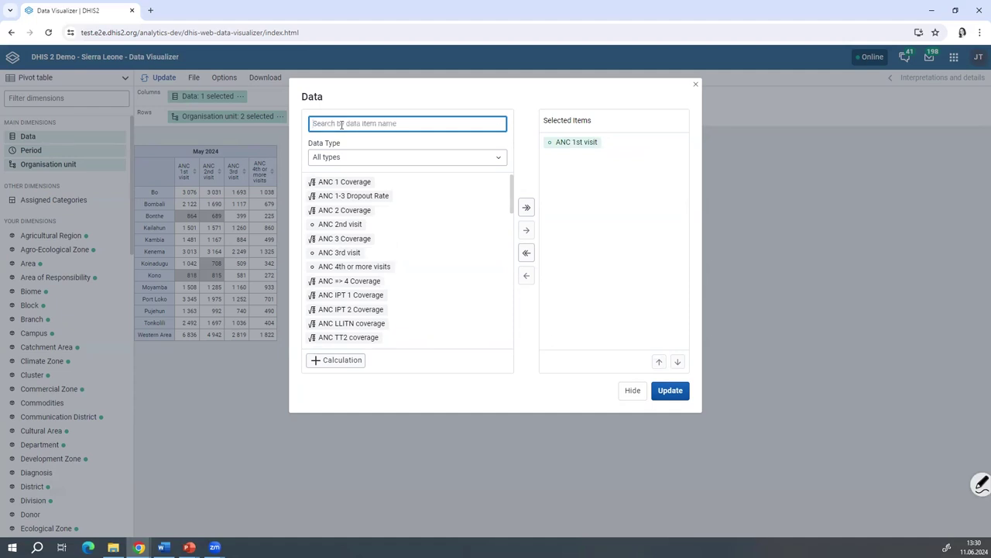
pyautogui.write('estimate')
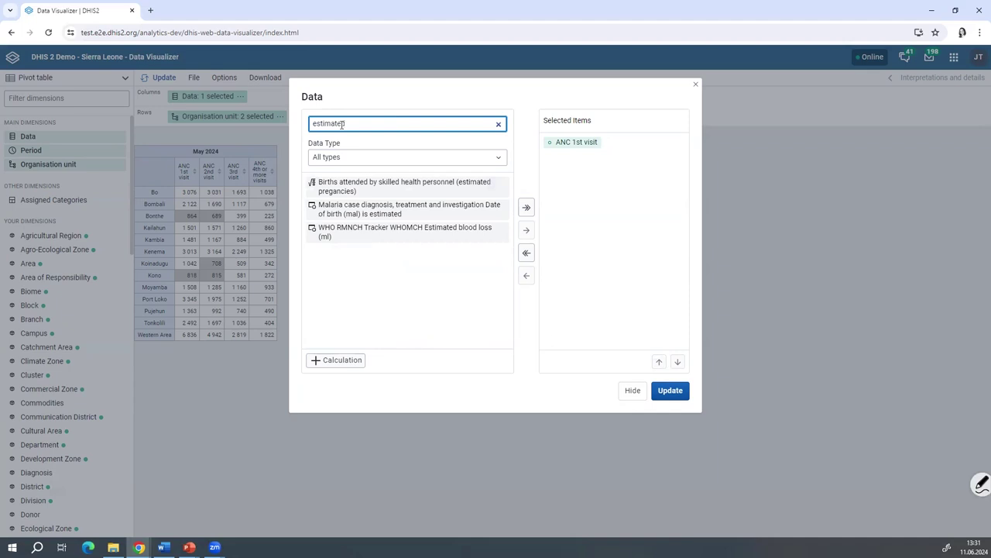
pyautogui.press('BackSpace')
pyautogui.press('BackSpace')
pyautogui.press('BackSpace')
pyautogui.press('BackSpace')
pyautogui.press('BackSpace')
pyautogui.press('BackSpace')
# Search the data items for "preg", add Expected pregnancies to the selection, and update the pivot table
pyautogui.write('pred')
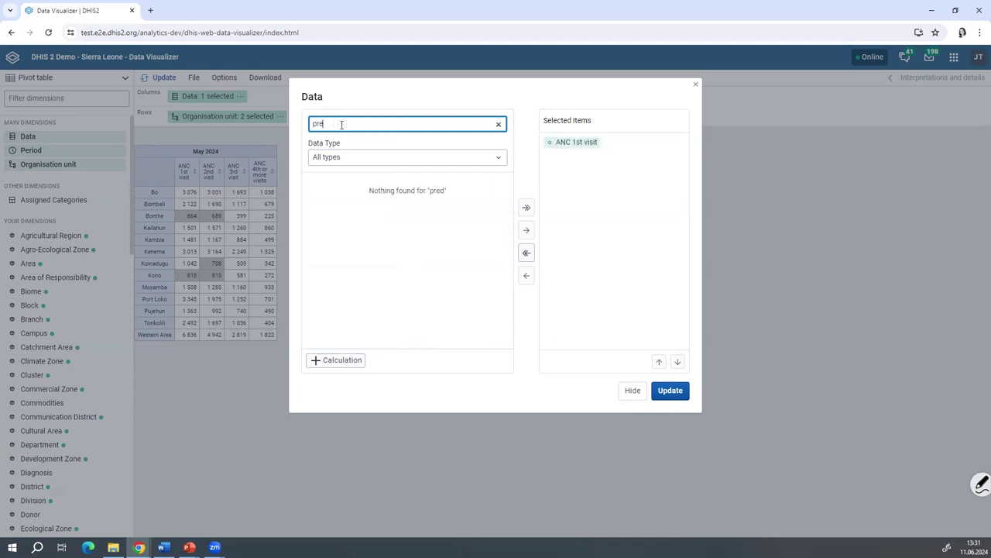
pyautogui.press('BackSpace')
pyautogui.write('g')
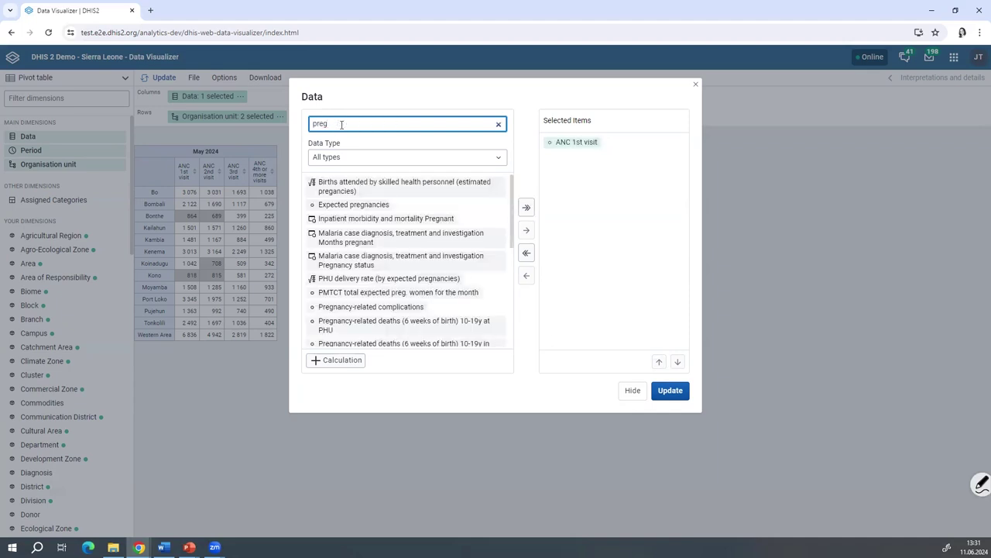
pyautogui.doubleClick(357, 206)
pyautogui.click(670, 390)
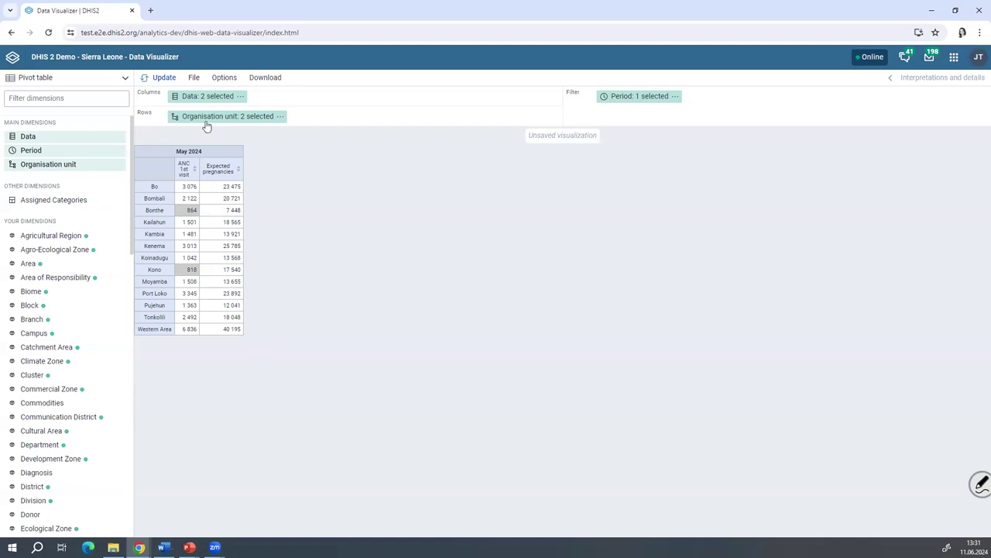
# Start a new data calculation and build the formula ANC 1st visit / Expected pregnancies
pyautogui.click(198, 96)
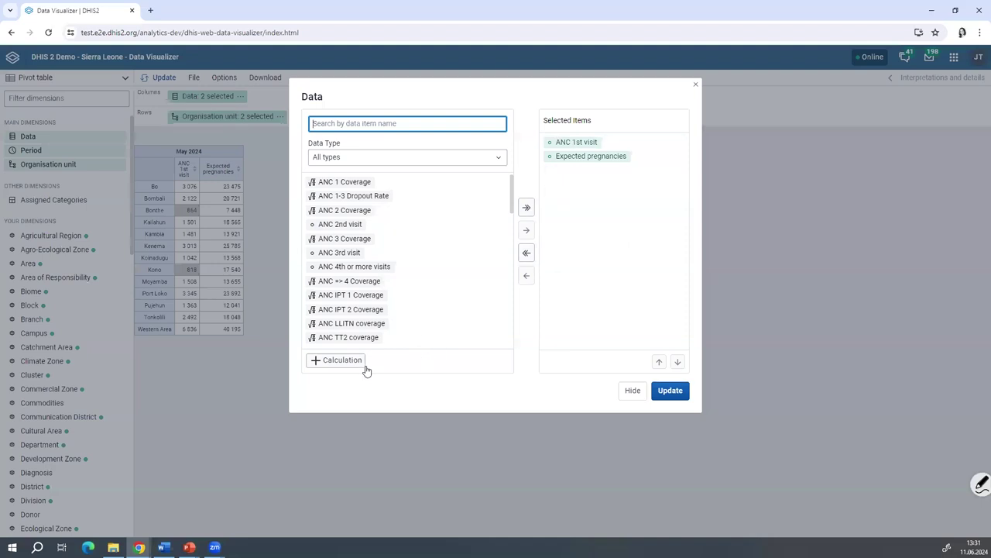
pyautogui.click(339, 360)
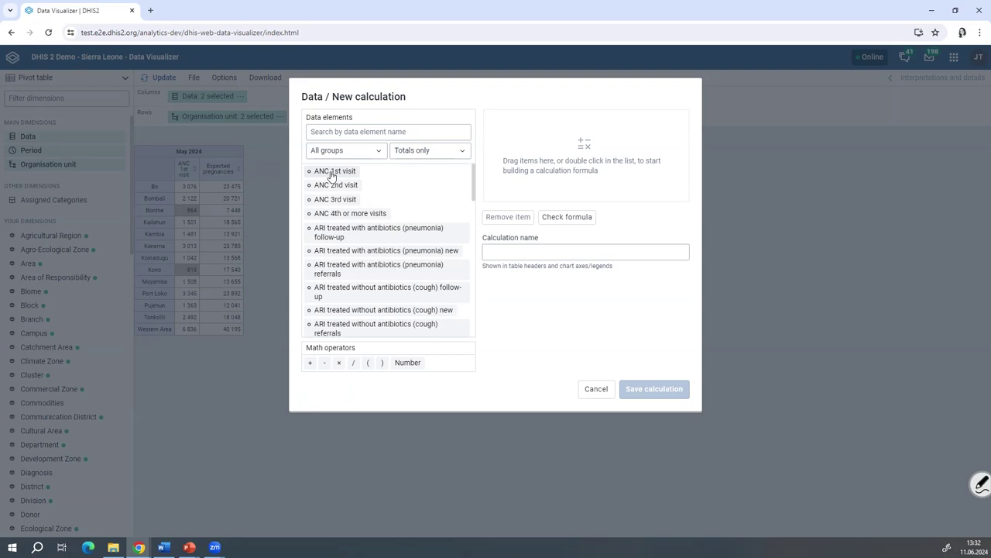
pyautogui.doubleClick(332, 172)
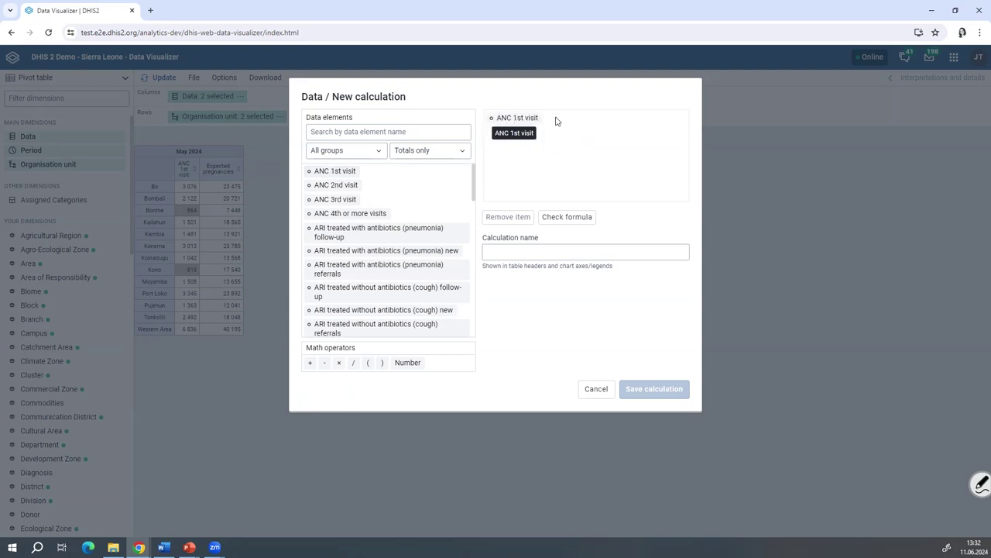
pyautogui.doubleClick(354, 364)
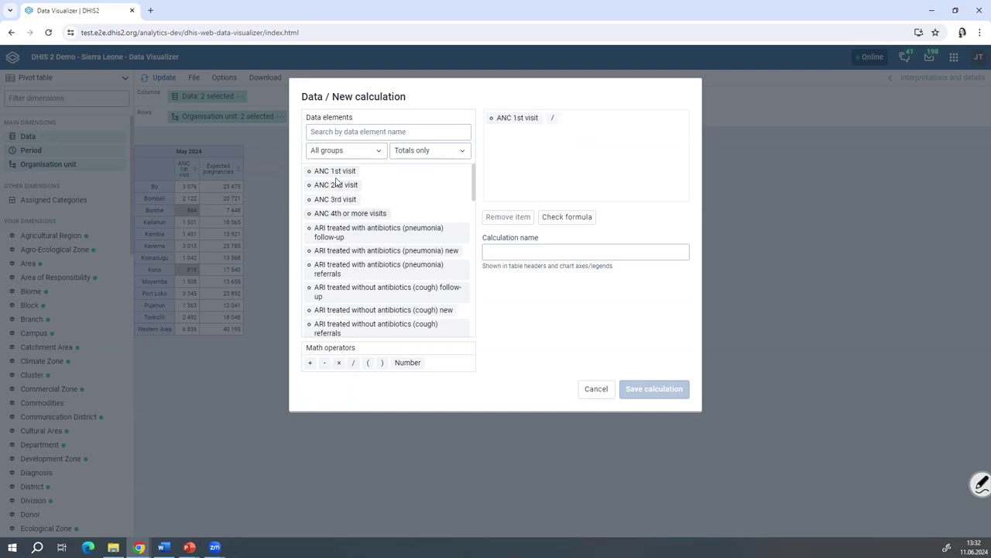
pyautogui.click(340, 133)
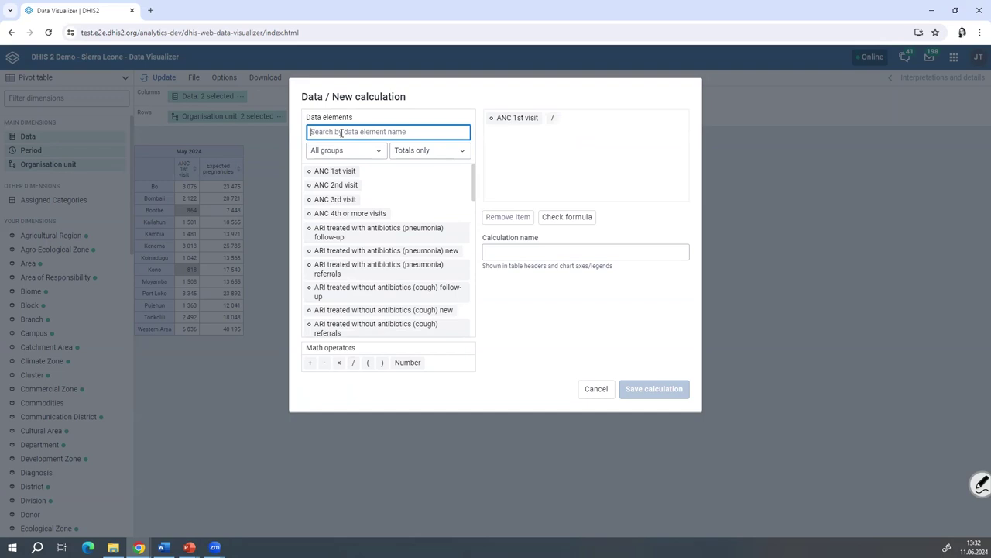
pyautogui.write('expec')
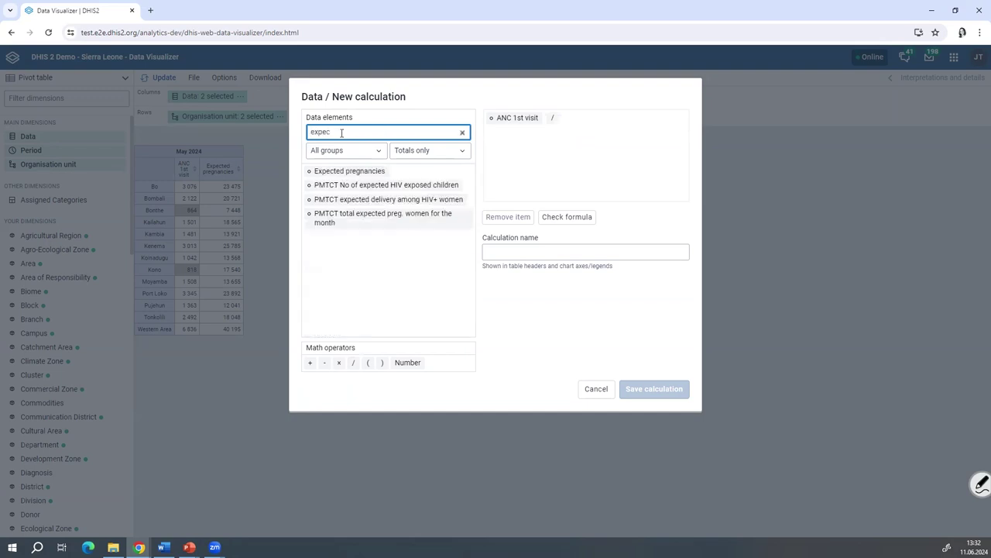
pyautogui.doubleClick(357, 172)
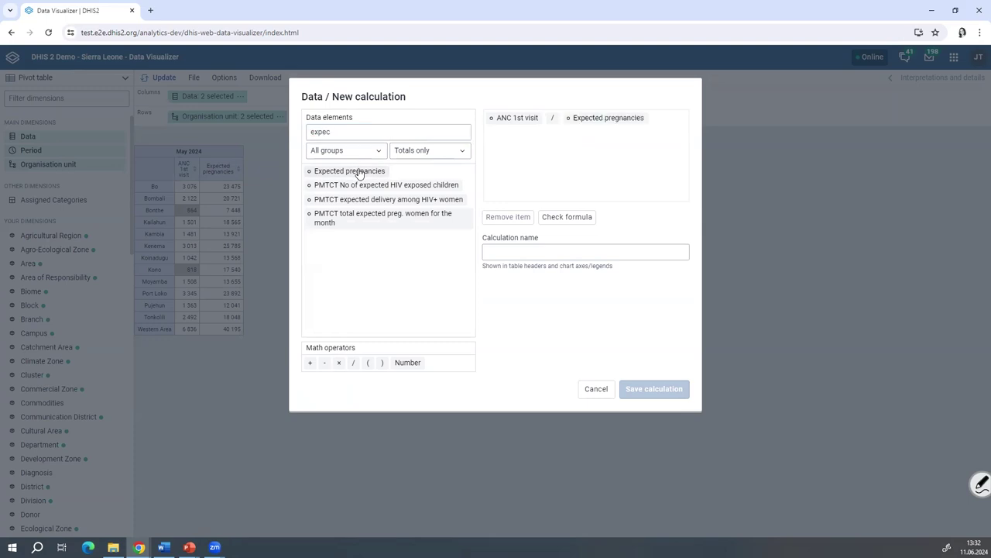
# Enclose the ANC 1st visit / Expected pregnancies formula in parentheses and multiply it by 100
pyautogui.click(571, 120)
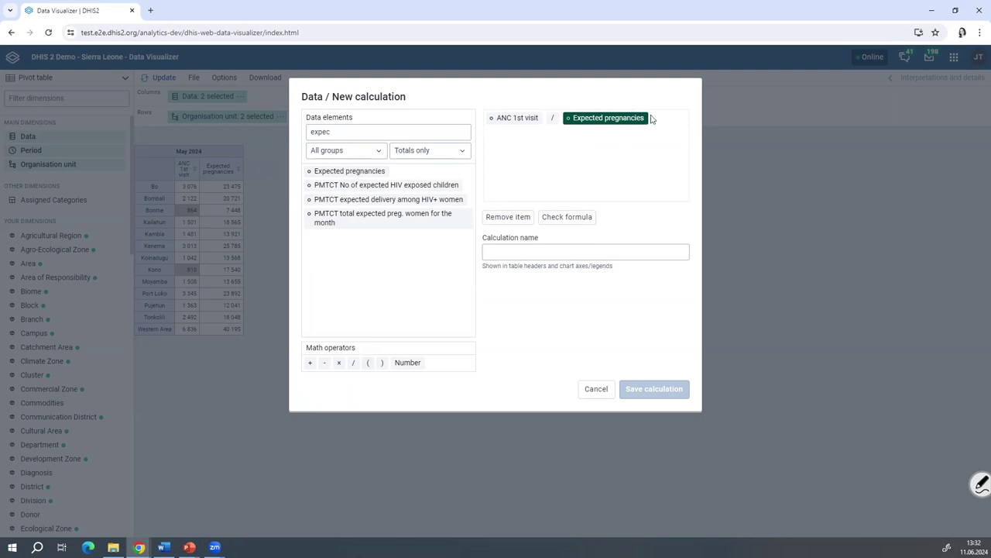
pyautogui.click(370, 364)
pyautogui.moveTo(657, 119); pyautogui.dragTo(486, 125)
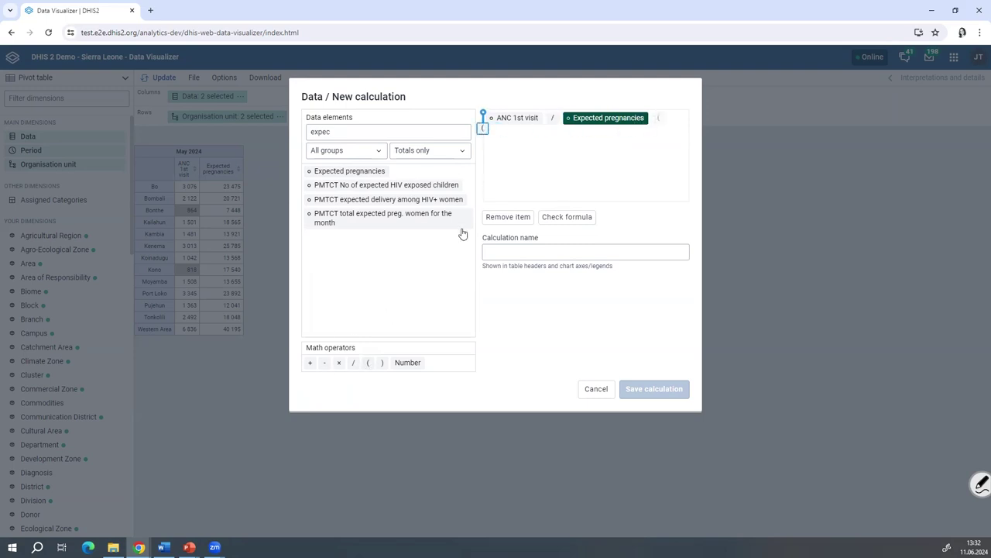
pyautogui.click(381, 364)
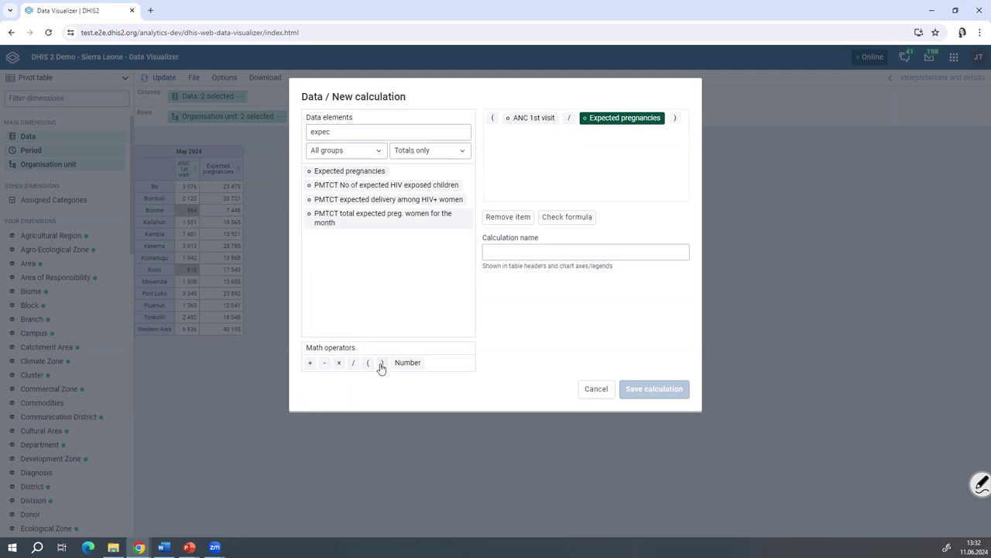
pyautogui.click(338, 366)
pyautogui.click(408, 363)
pyautogui.write('100')
# Name the calculation "ANC1 coverage", save it, and update the pivot table with the new data item
pyautogui.click(512, 253)
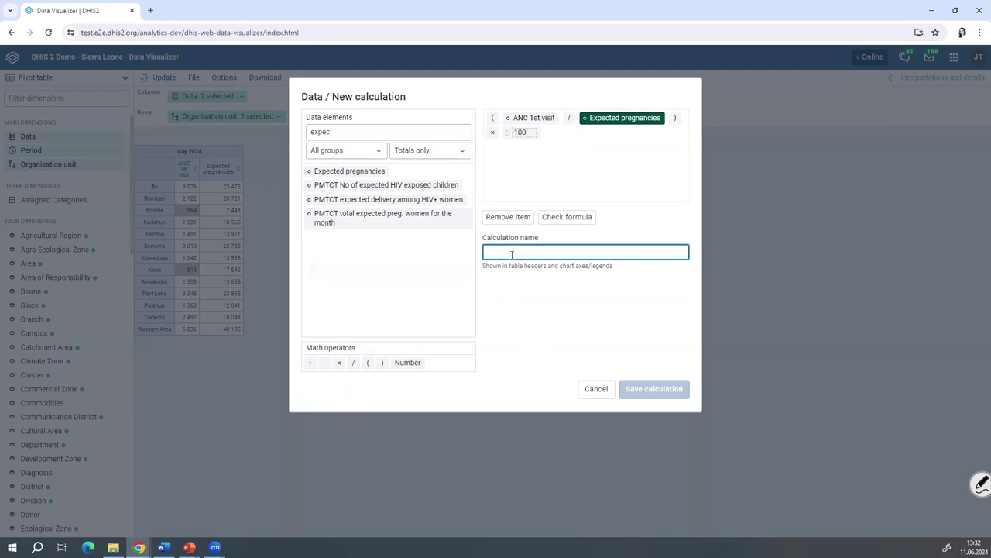
pyautogui.write('ANC1 coverage')
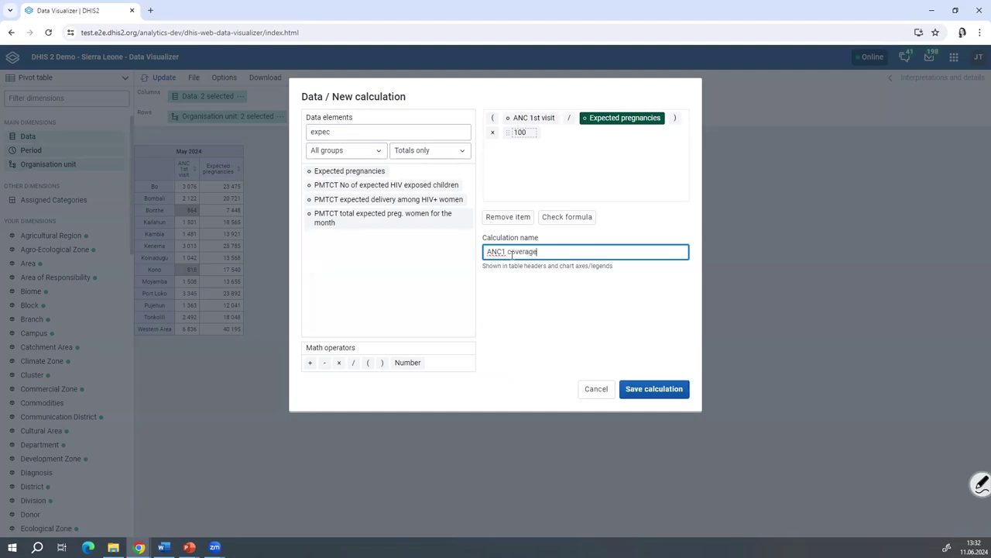
pyautogui.click(677, 390)
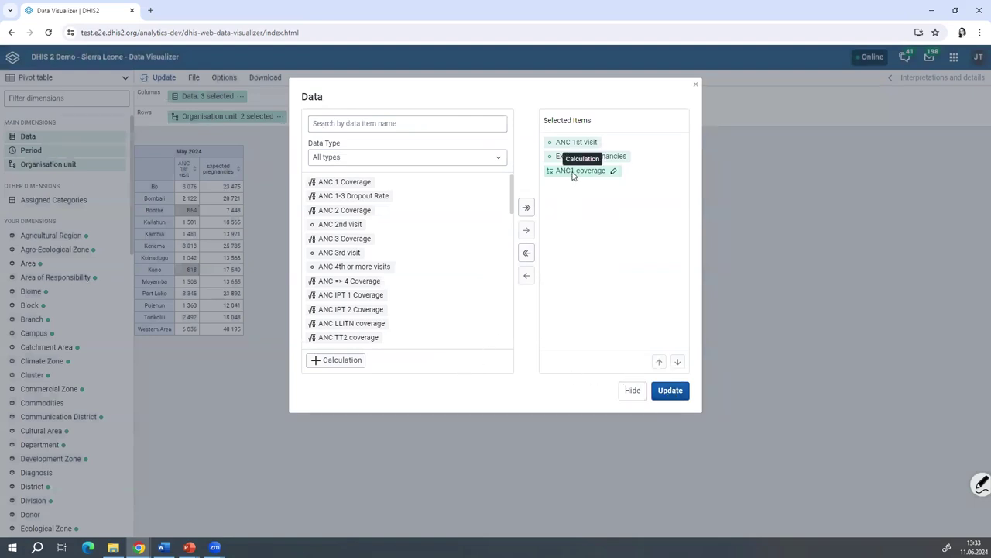
pyautogui.click(669, 392)
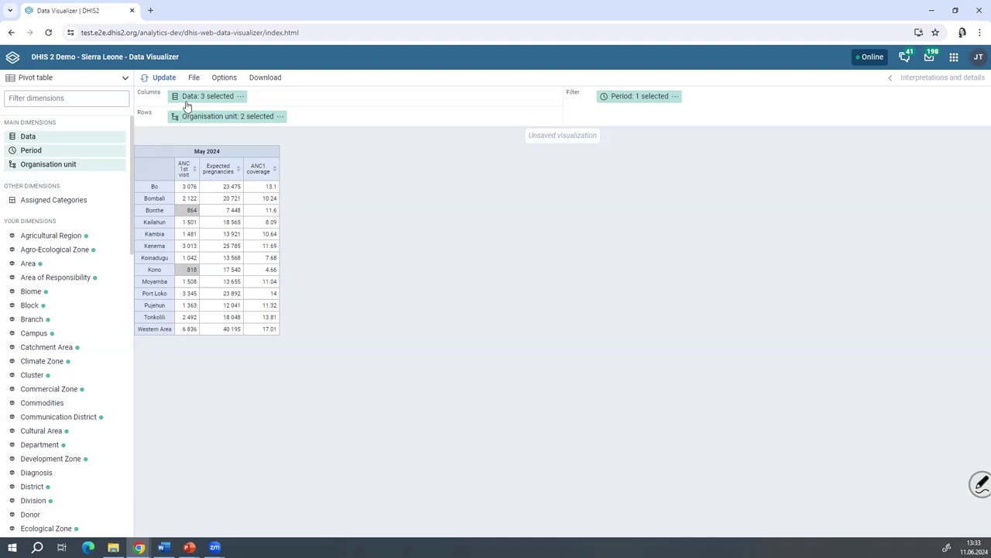
# Change the visualization type to Column, update the chart, and check its selected data items
pyautogui.click(38, 79)
pyautogui.click(238, 138)
pyautogui.click(154, 81)
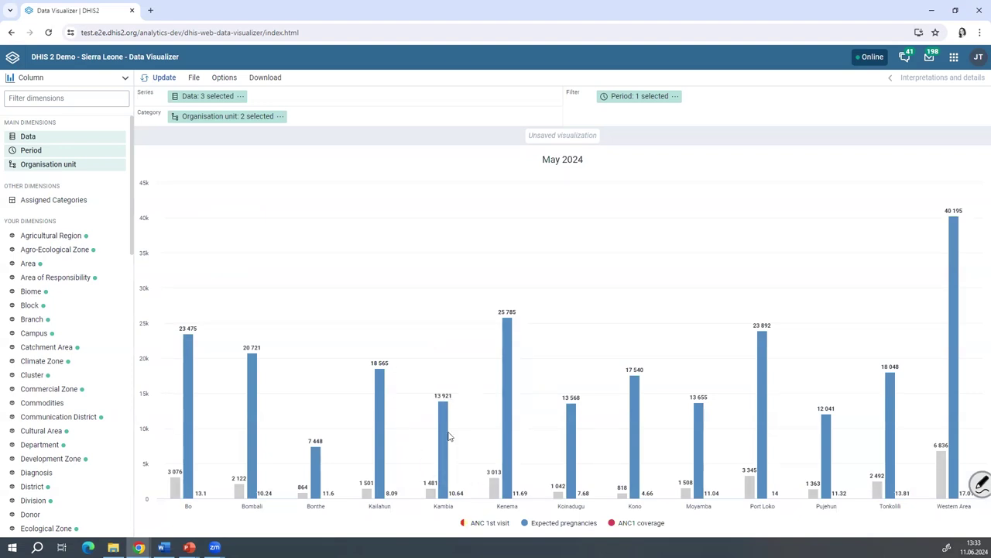
pyautogui.click(197, 99)
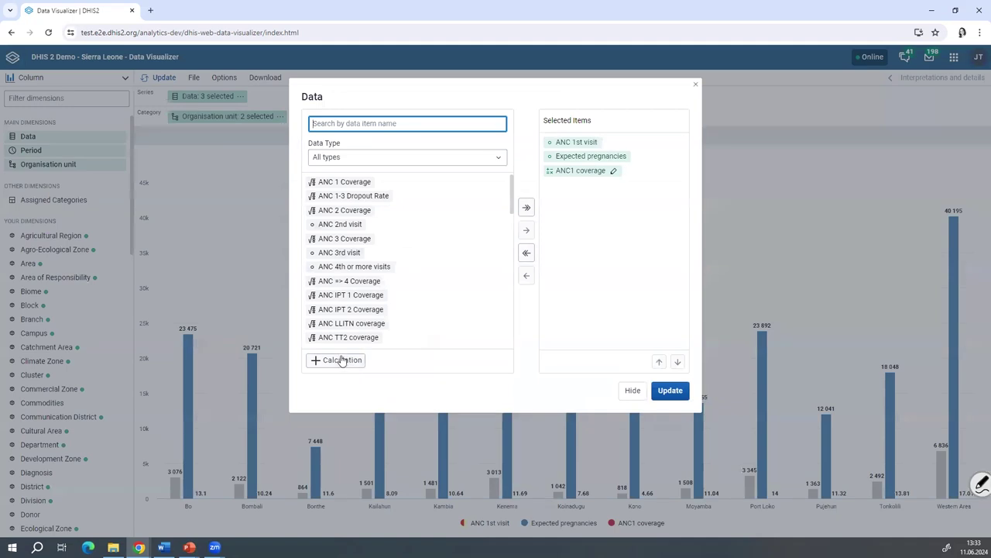
pyautogui.click(631, 391)
# Switch the visualization to a line chart and replace its period with the last 12 months
pyautogui.click(79, 77)
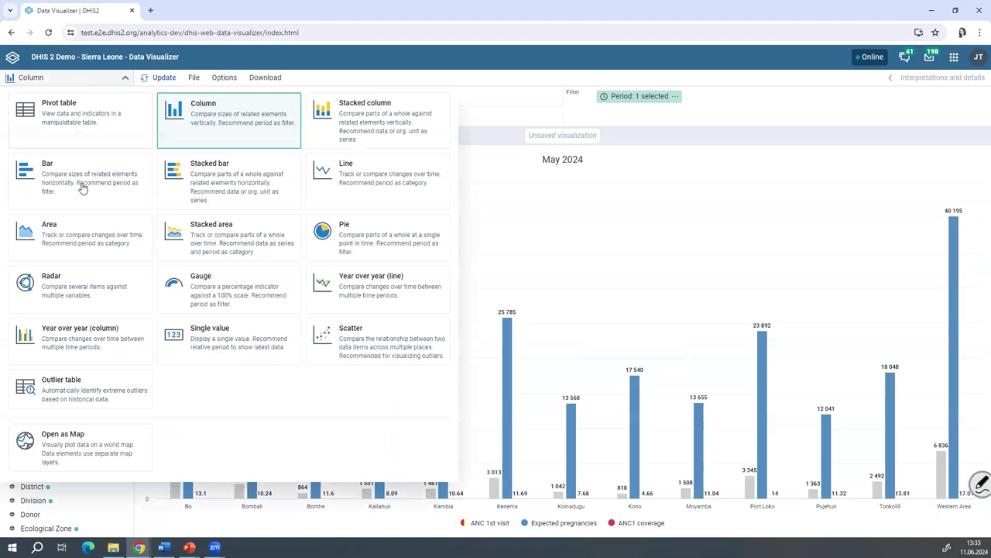
pyautogui.click(358, 186)
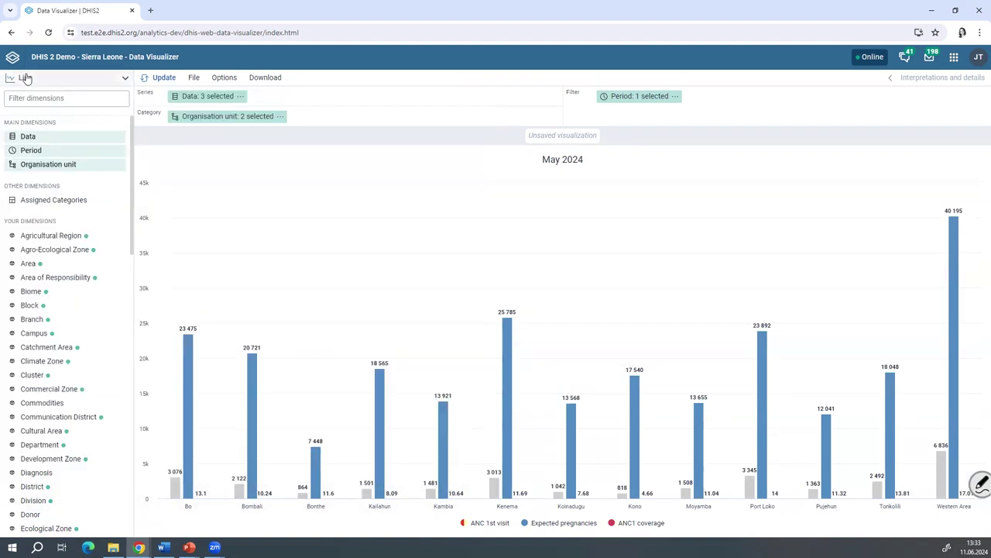
pyautogui.click(99, 80)
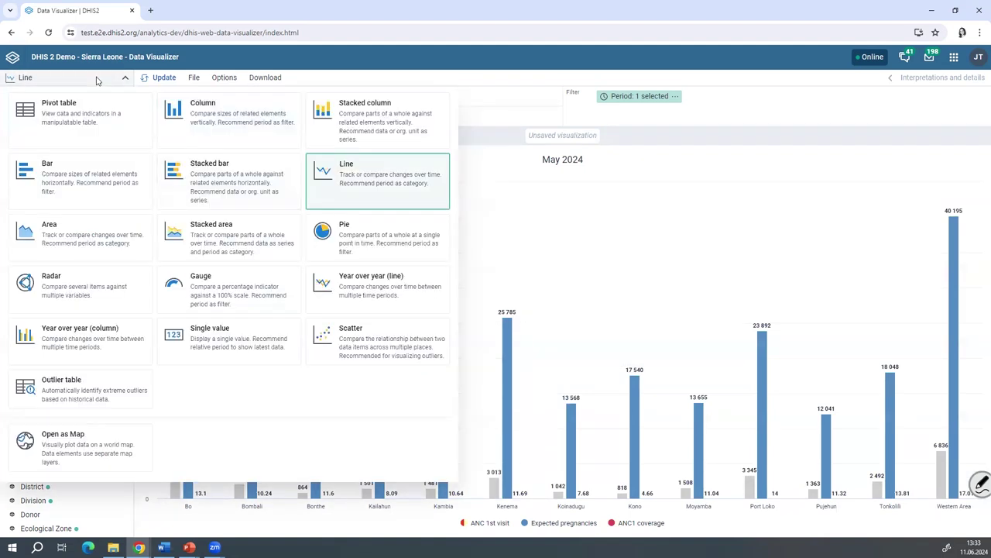
pyautogui.click(529, 228)
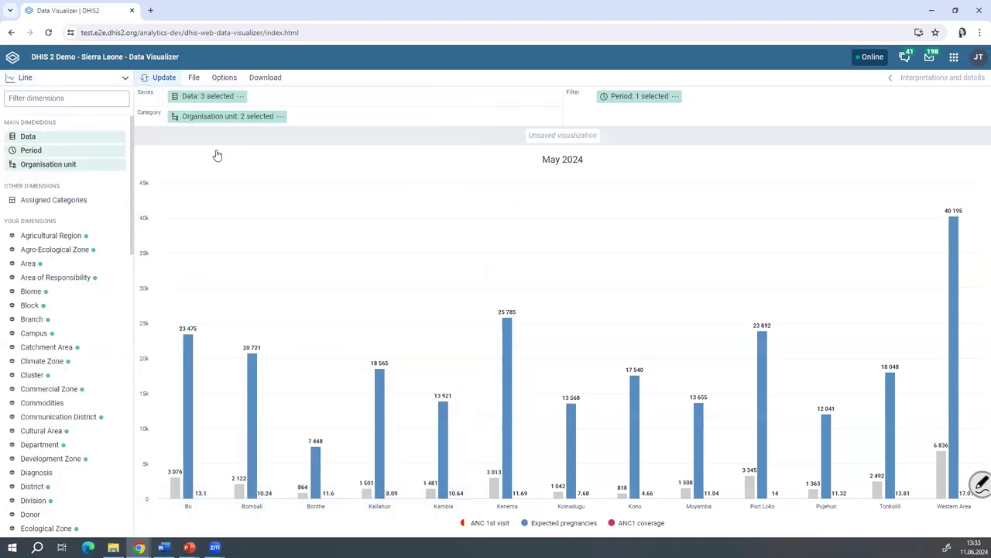
pyautogui.click(629, 96)
pyautogui.doubleClick(571, 143)
pyautogui.doubleClick(344, 238)
pyautogui.click(670, 390)
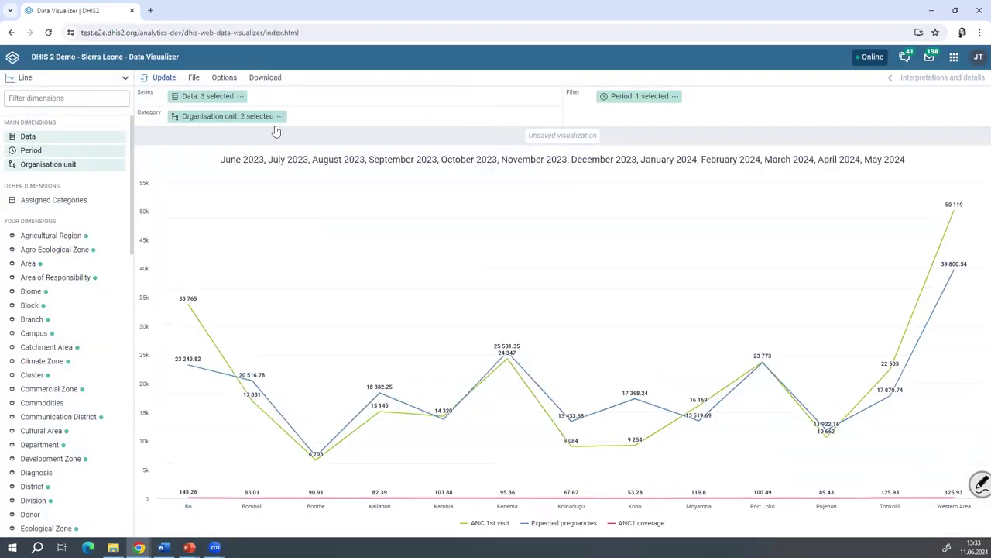
# Swap the layout so Period is the category and Organisation unit is the filter, and update the line chart
pyautogui.click(255, 117)
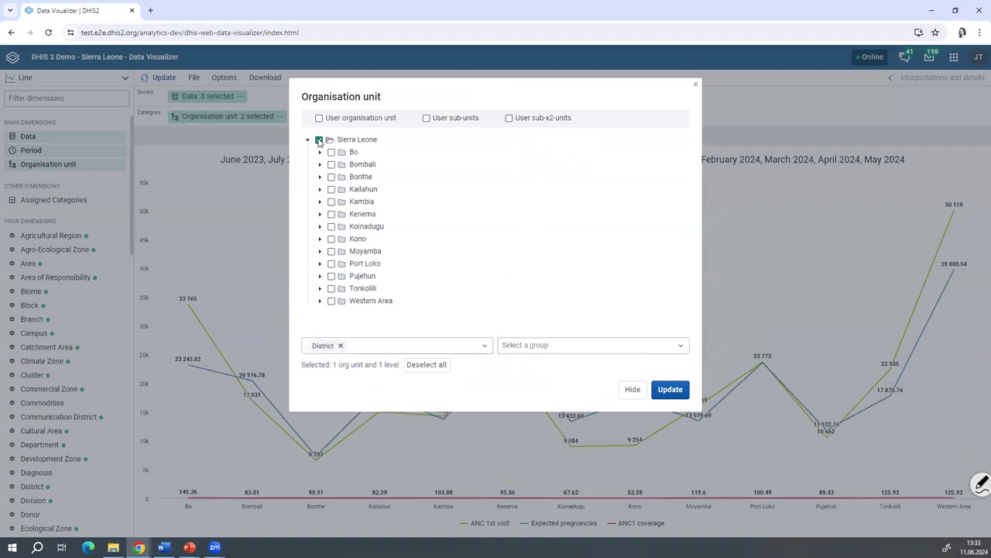
pyautogui.click(201, 158)
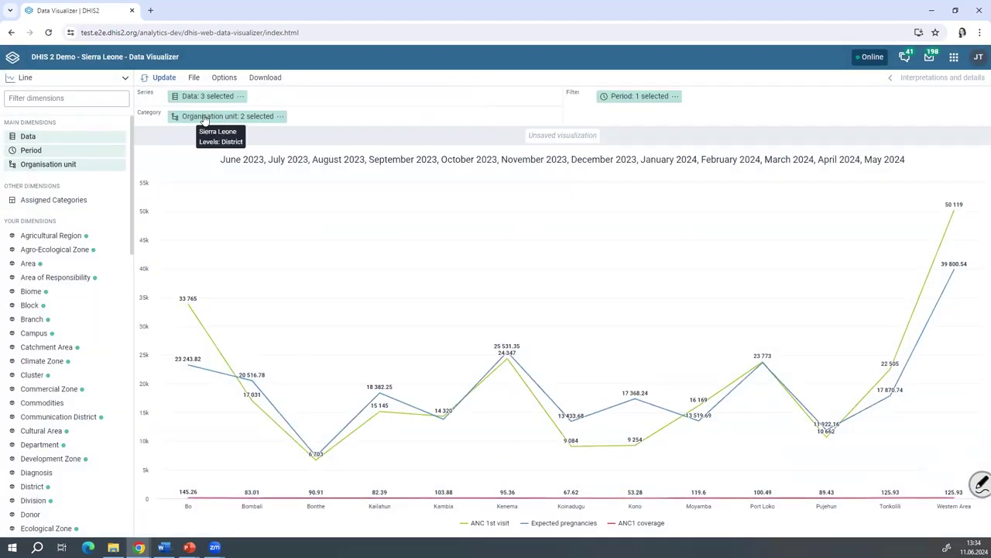
pyautogui.moveTo(206, 116); pyautogui.dragTo(682, 99)
pyautogui.moveTo(763, 96); pyautogui.dragTo(149, 103)
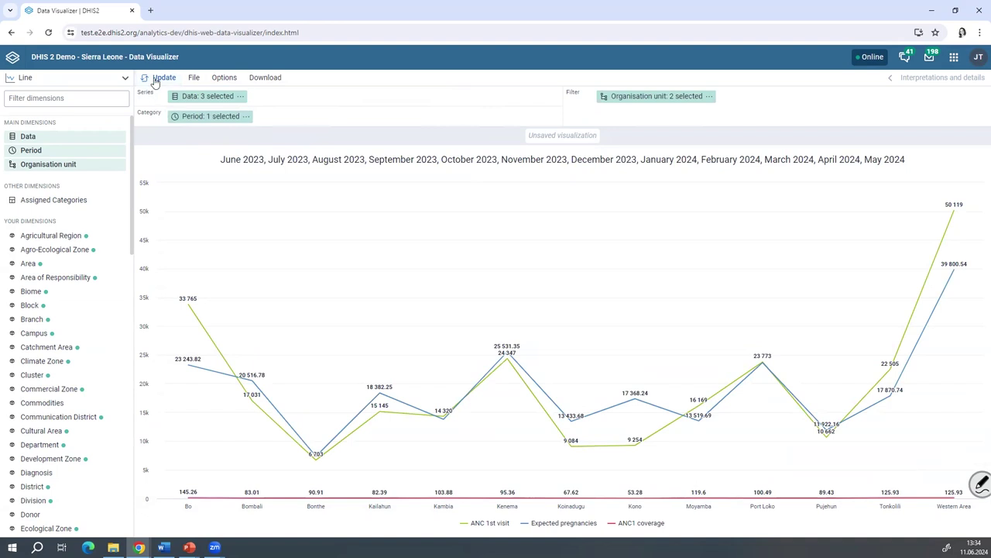
pyautogui.click(159, 78)
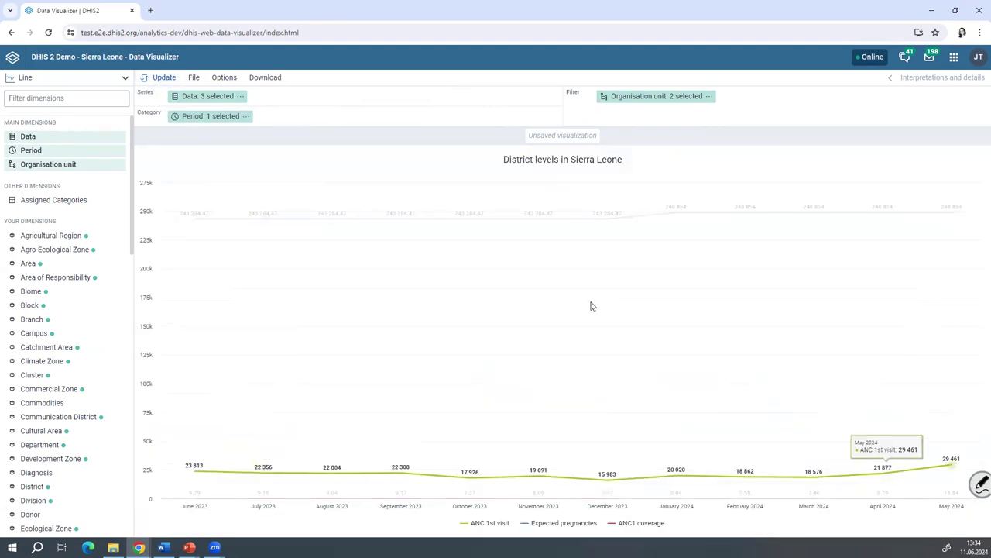
# Assign the ANC1 coverage series to Axis 2 and update the line chart
pyautogui.click(224, 78)
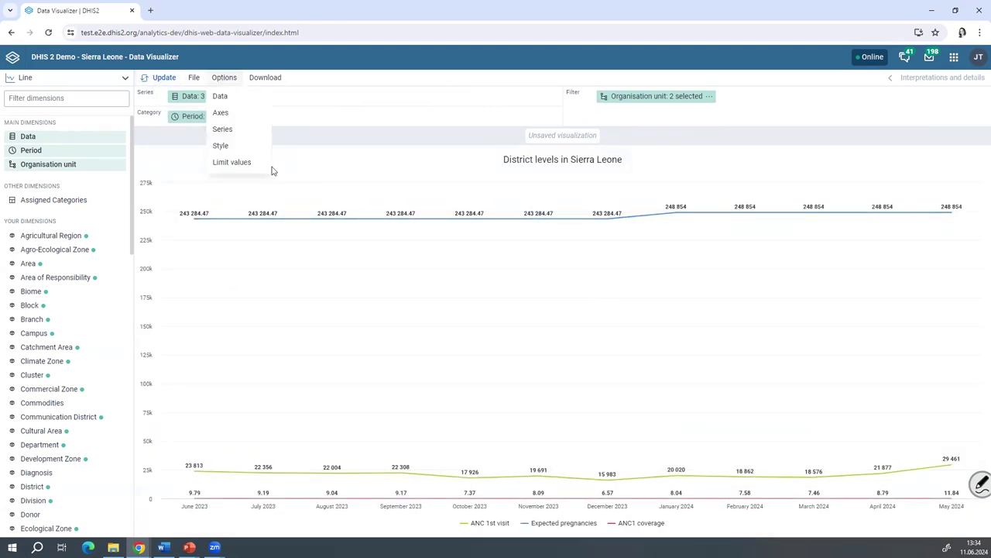
pyautogui.click(221, 112)
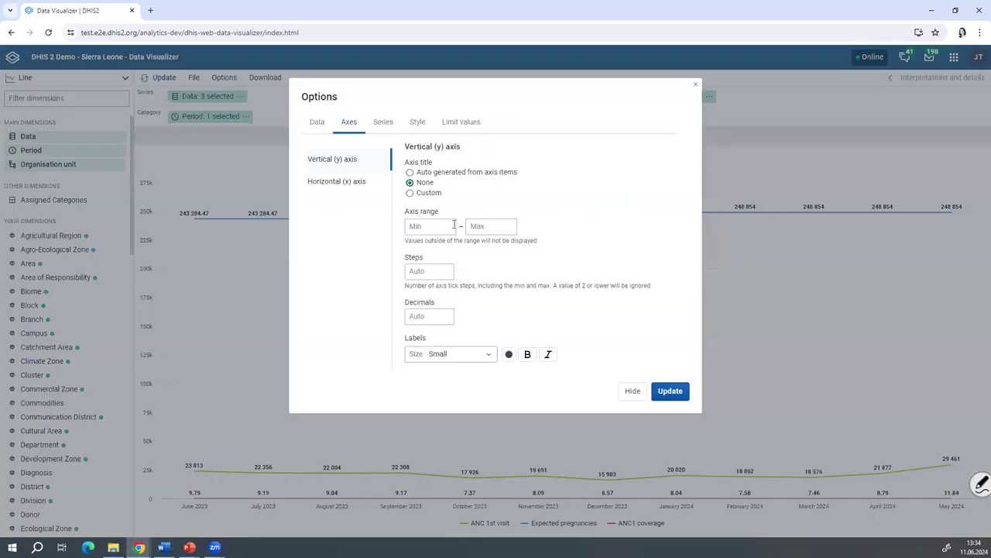
pyautogui.click(355, 182)
pyautogui.click(347, 161)
pyautogui.click(384, 123)
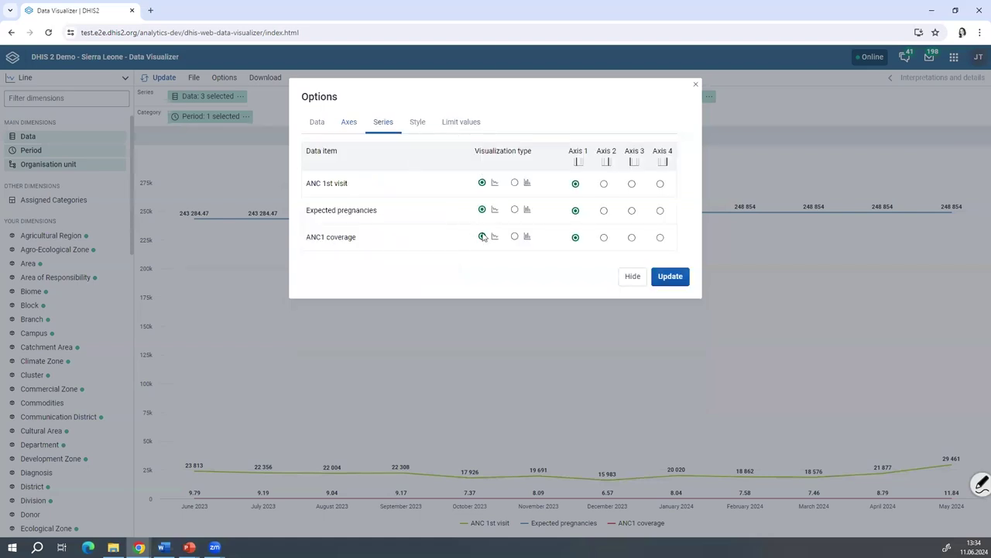
pyautogui.click(604, 238)
pyautogui.click(670, 278)
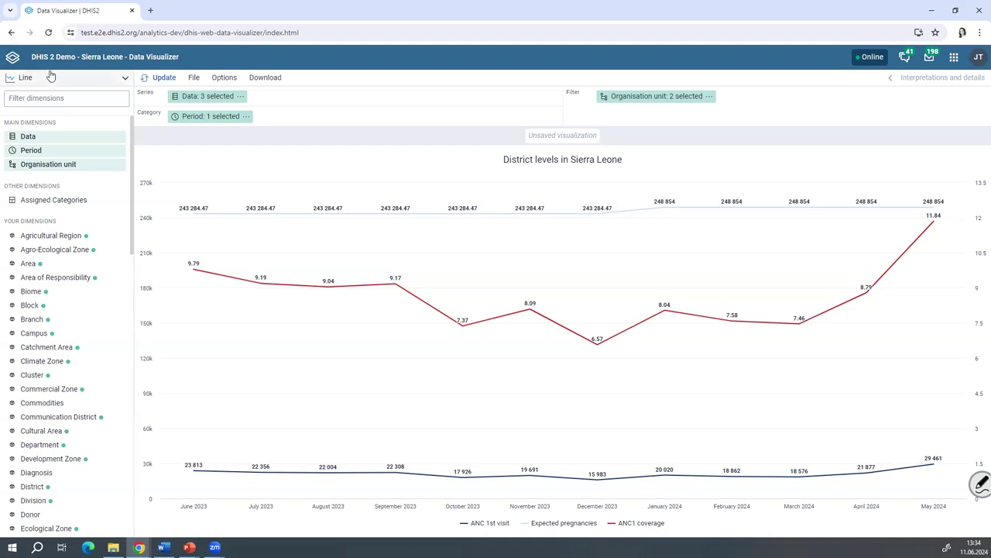
# Leave the visualization, search the DHIS2 apps for "lin", and switch to the Line Listing app
pyautogui.click(12, 61)
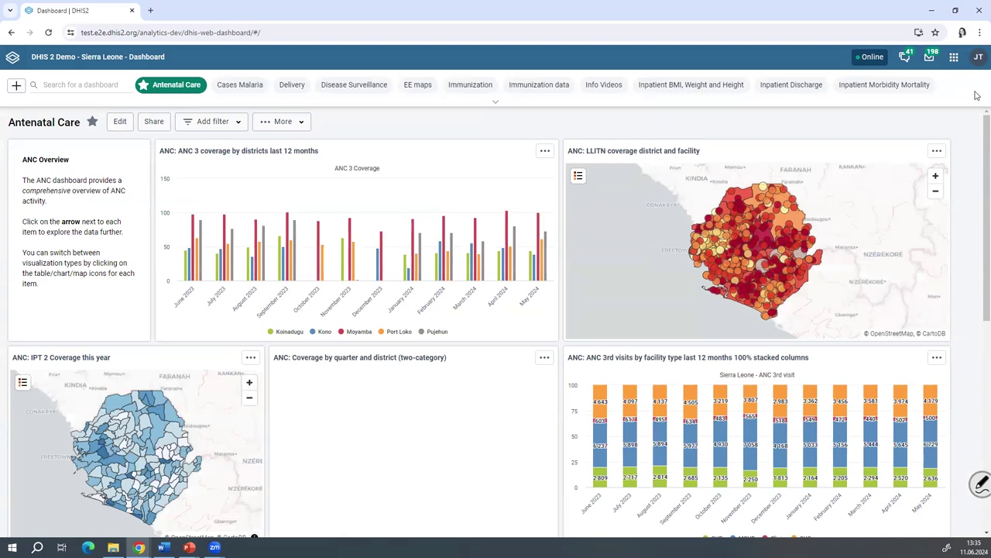
pyautogui.click(954, 58)
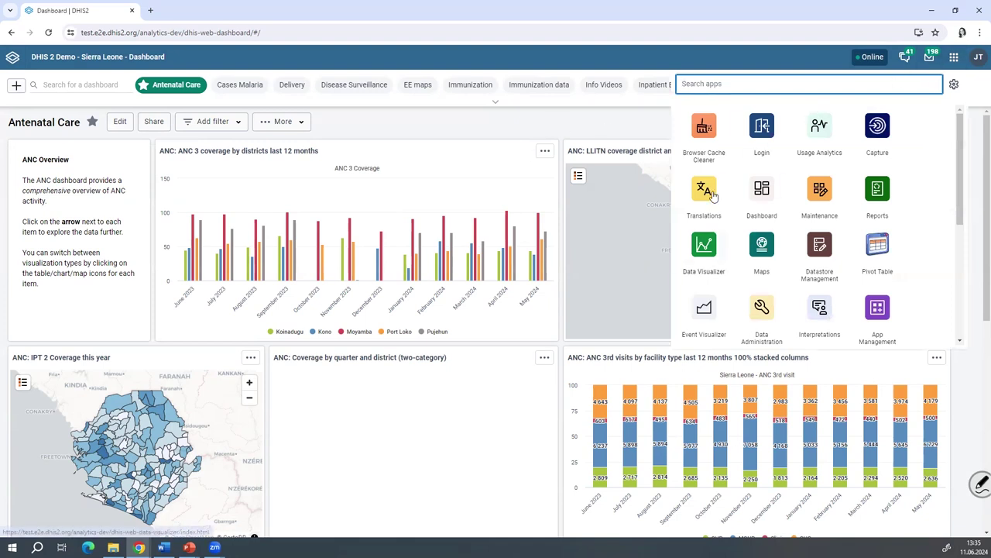
pyautogui.write('lin')
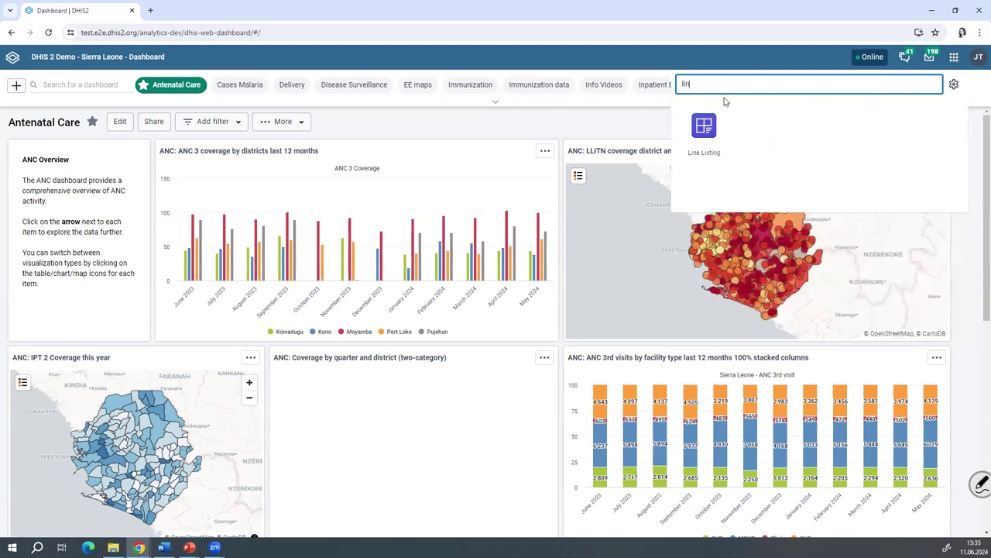
pyautogui.click(705, 129)
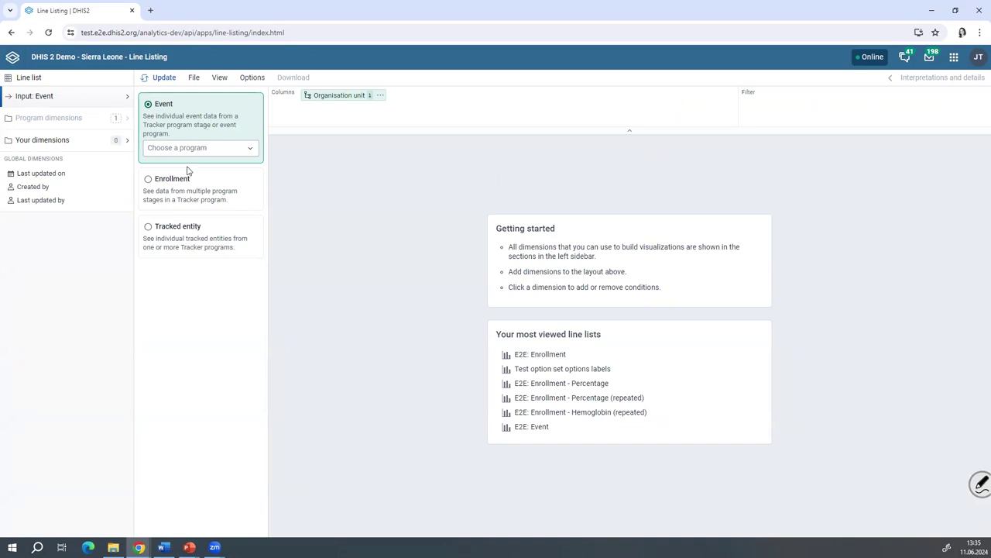
# Set the line list input to Tracked entity with the type Person
pyautogui.click(187, 246)
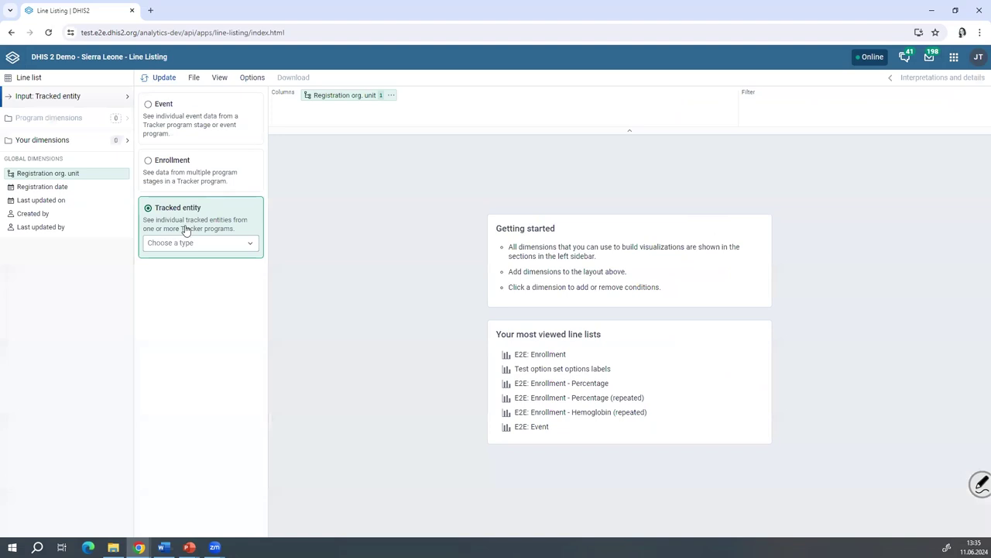
pyautogui.click(183, 246)
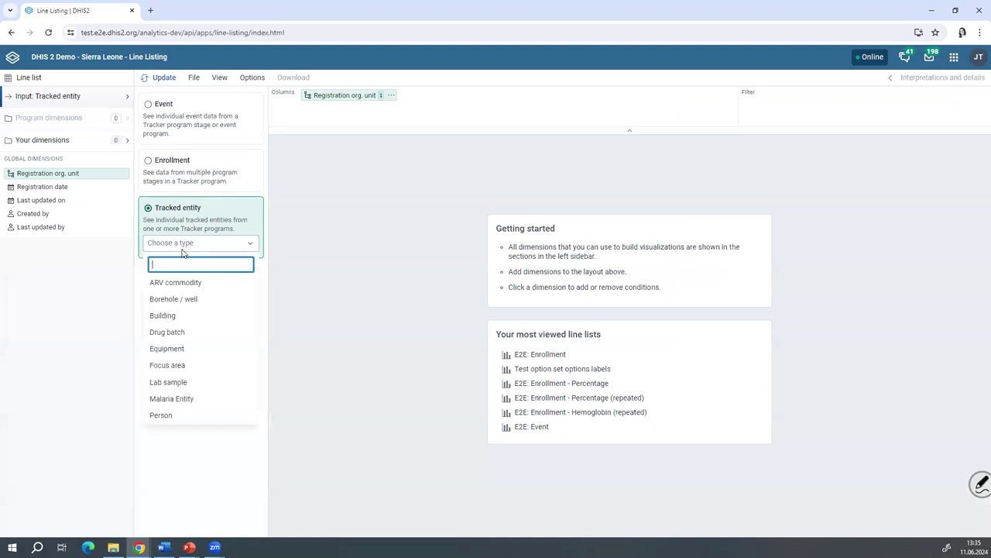
pyautogui.click(163, 416)
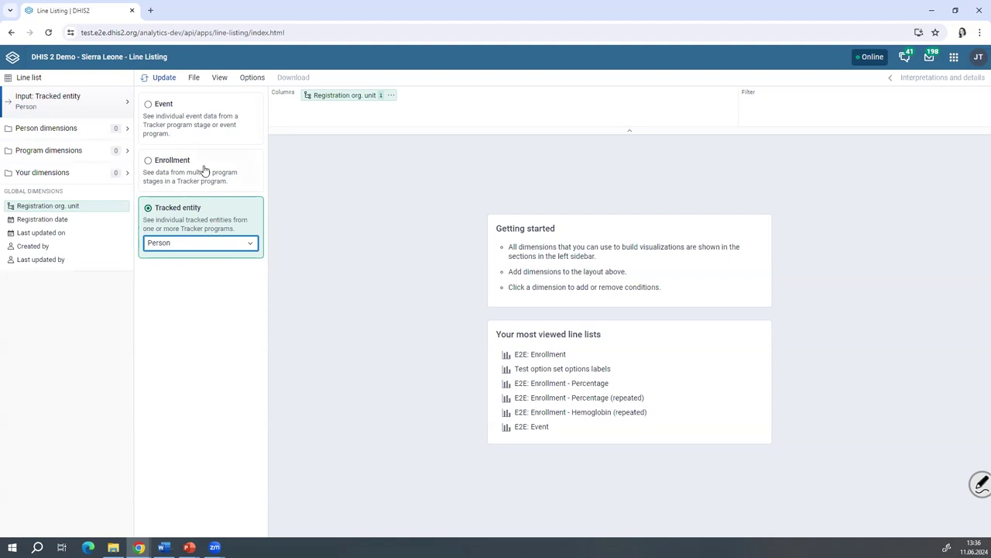
# Add the Last name and First name person dimensions to the line list's columns
pyautogui.click(60, 130)
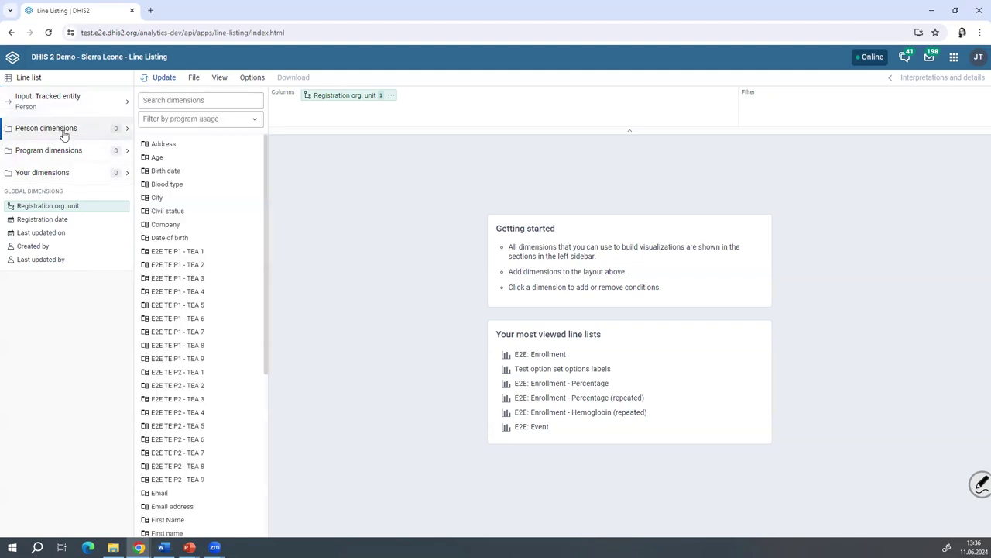
pyautogui.scroll(-4, 170, 326)
pyautogui.scroll(5, 172, 317)
pyautogui.scroll(-3, 173, 310)
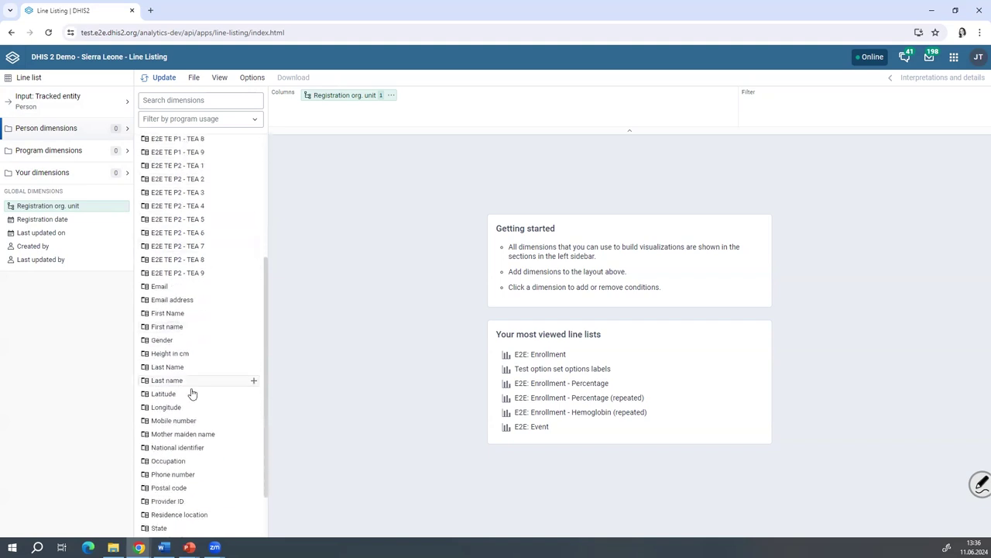
pyautogui.click(254, 380)
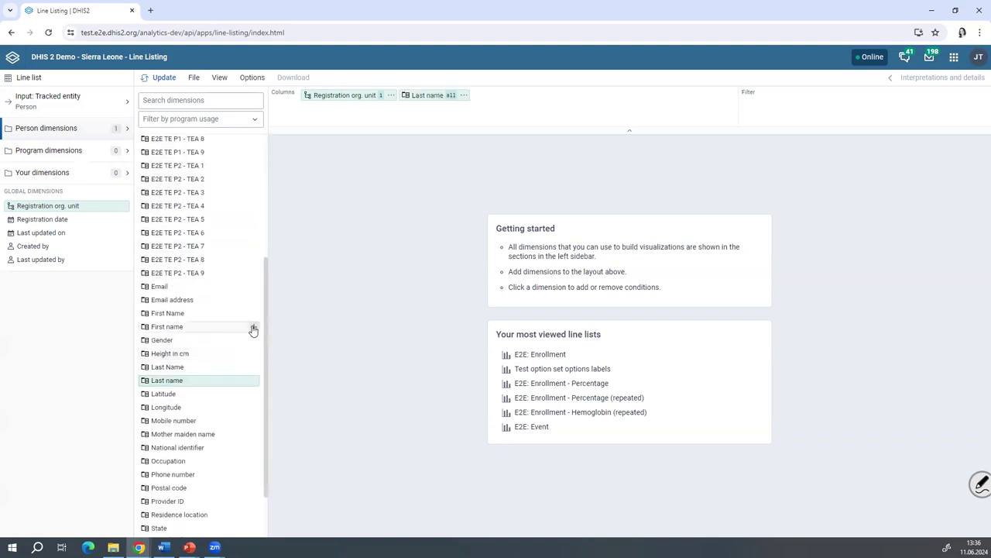
pyautogui.click(253, 328)
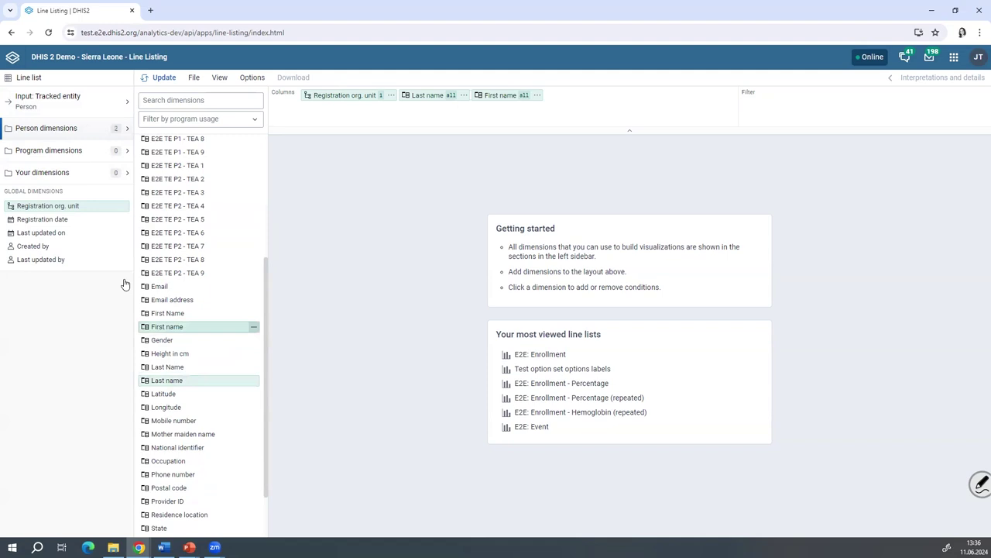
# Choose E2E TE program 1 as the source of the line list's program dimensions
pyautogui.click(59, 152)
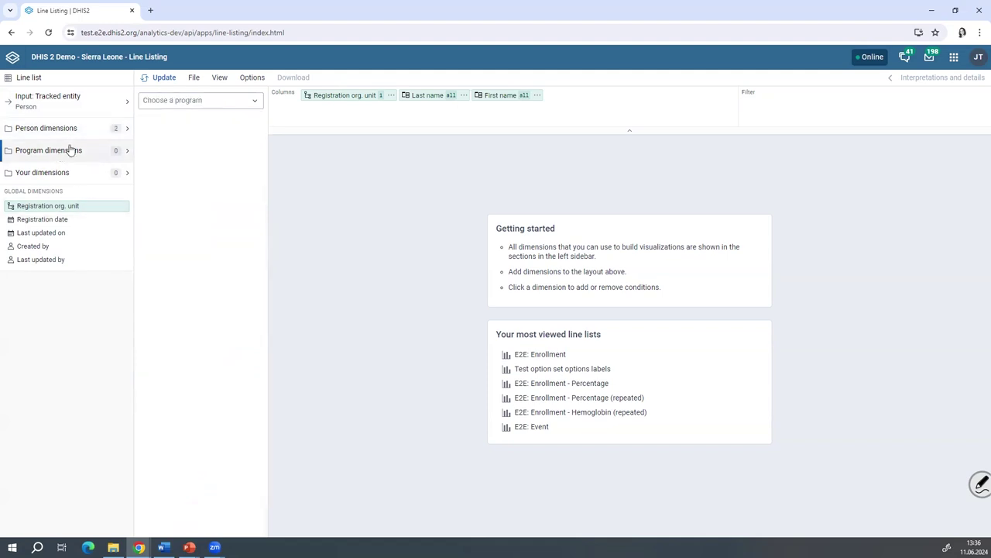
pyautogui.click(206, 104)
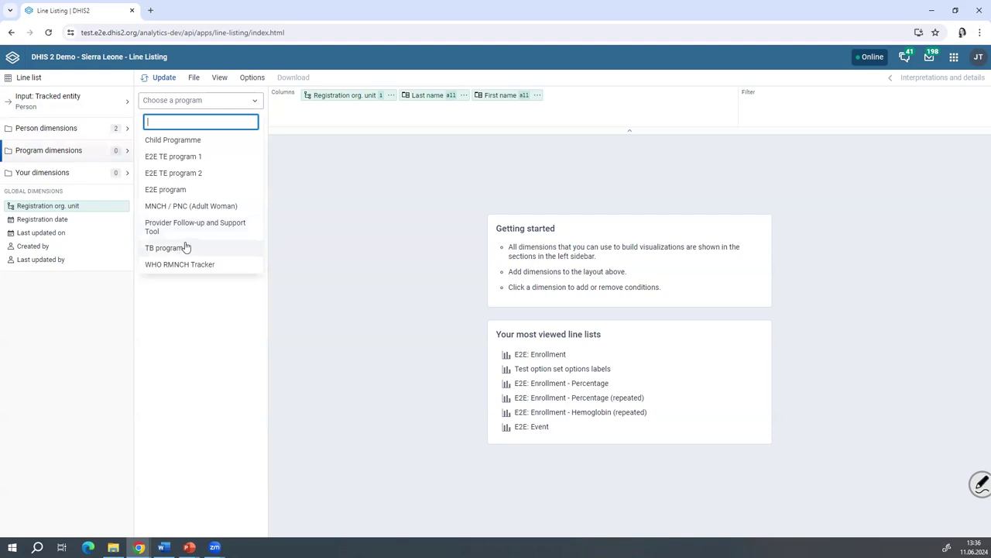
pyautogui.click(176, 156)
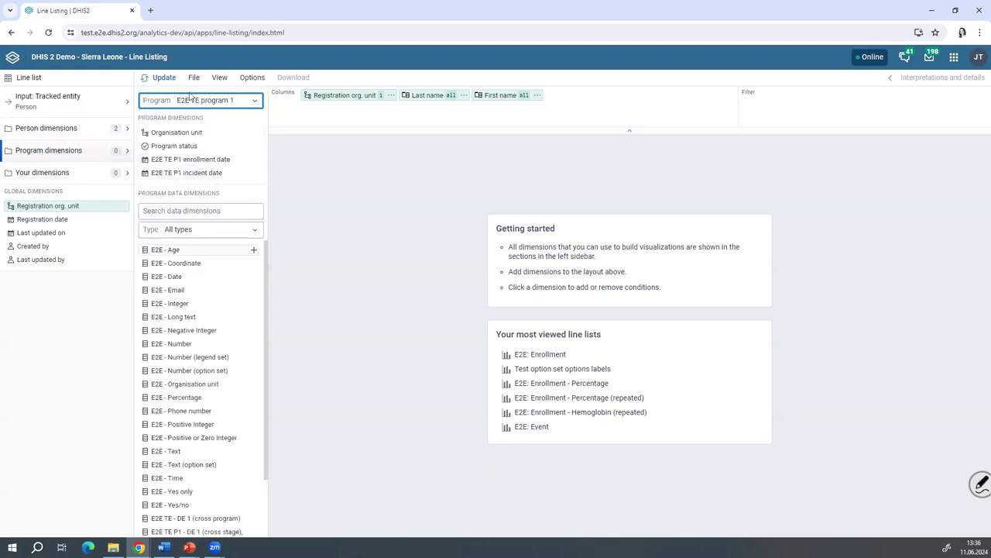
pyautogui.click(222, 163)
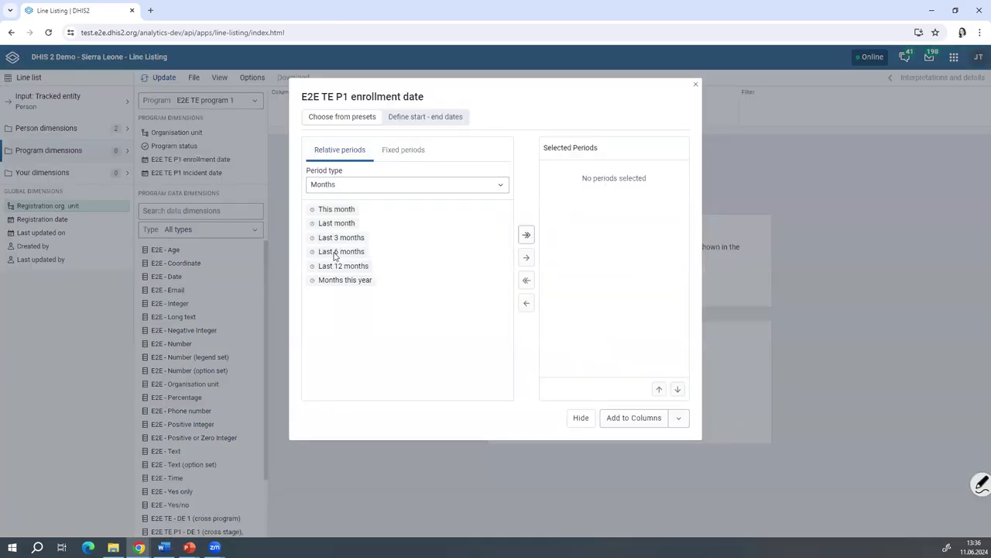
pyautogui.click(331, 268)
pyautogui.doubleClick(331, 268)
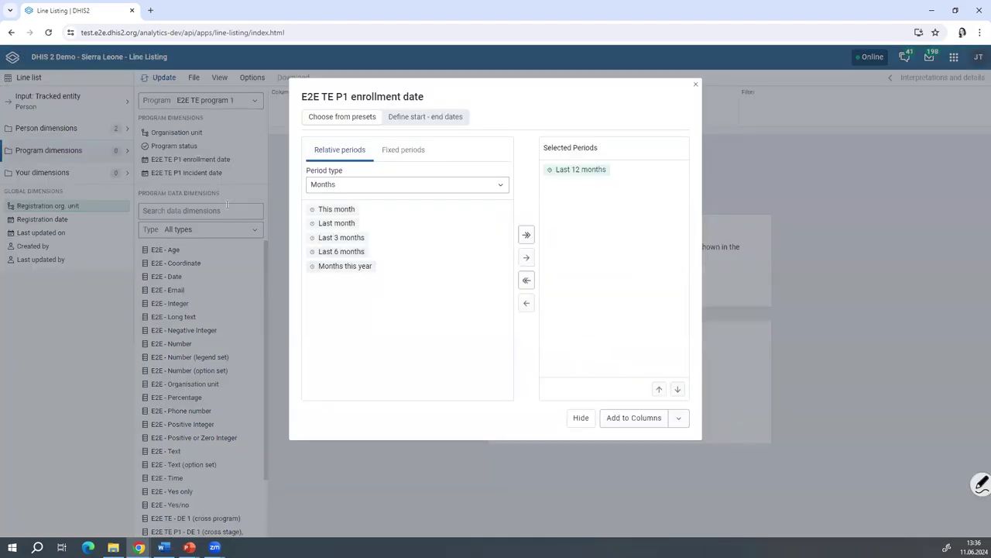
pyautogui.click(280, 239)
# Add E2E TE P1 - DE 1 (cross stage) from stage 2, E2E TE P1 - DE 2 and E2E TE P1 - DE 3 to the columns
pyautogui.scroll(-2, 193, 298)
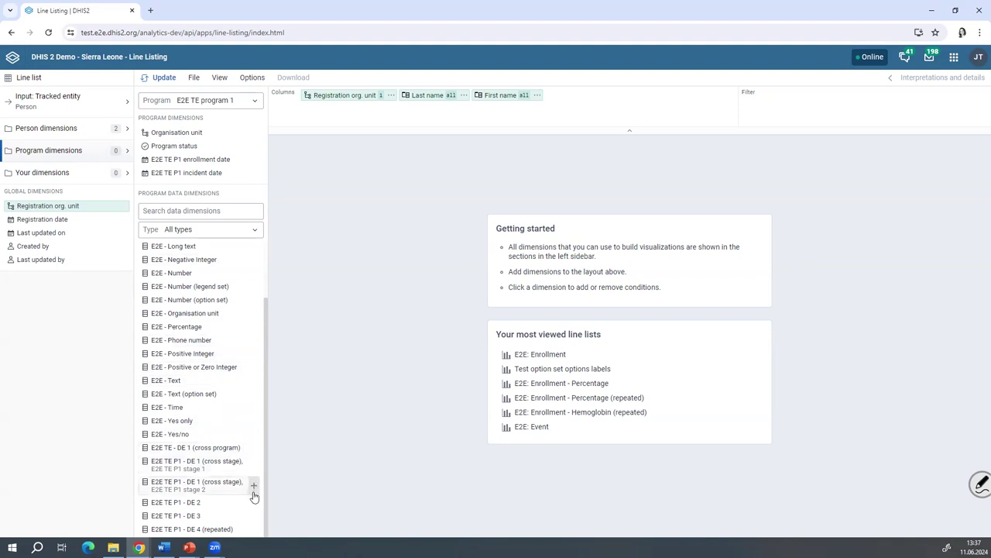
pyautogui.click(254, 487)
pyautogui.click(253, 504)
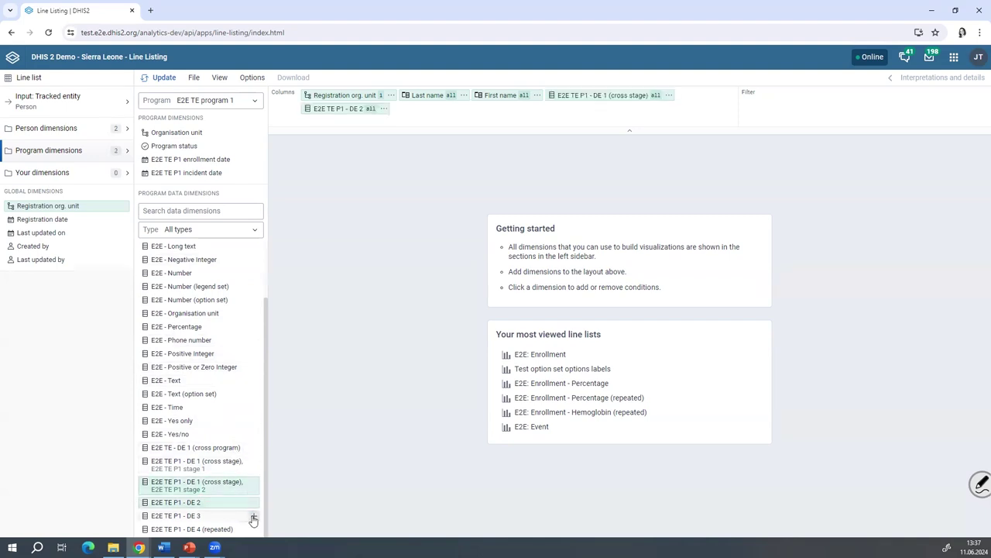
pyautogui.click(254, 516)
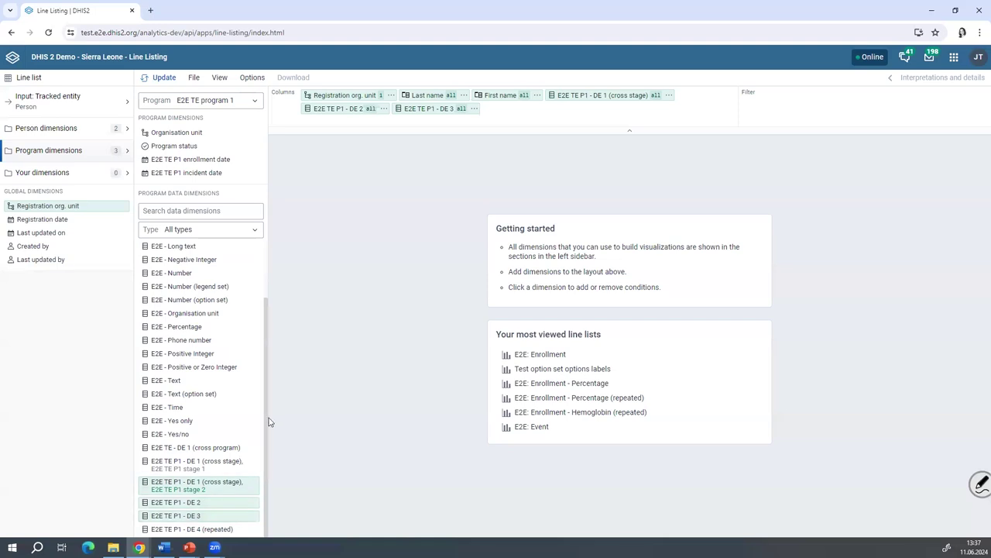
# Add E2E TE program 2's enrollment date, E2E TE - DE 1 (cross program), E2E TE P2 - DE 1 and DE 2 as columns, and update the line list
pyautogui.click(178, 104)
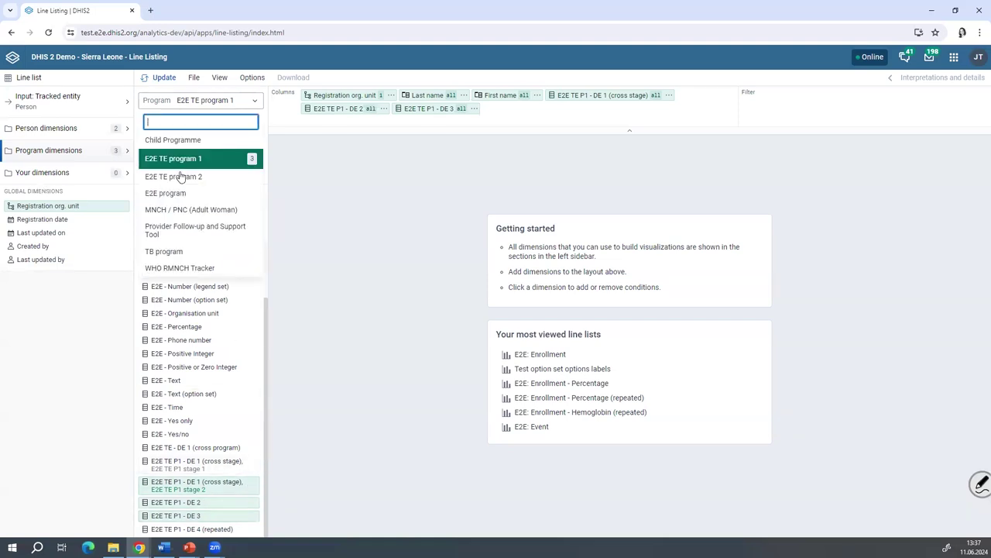
pyautogui.click(181, 178)
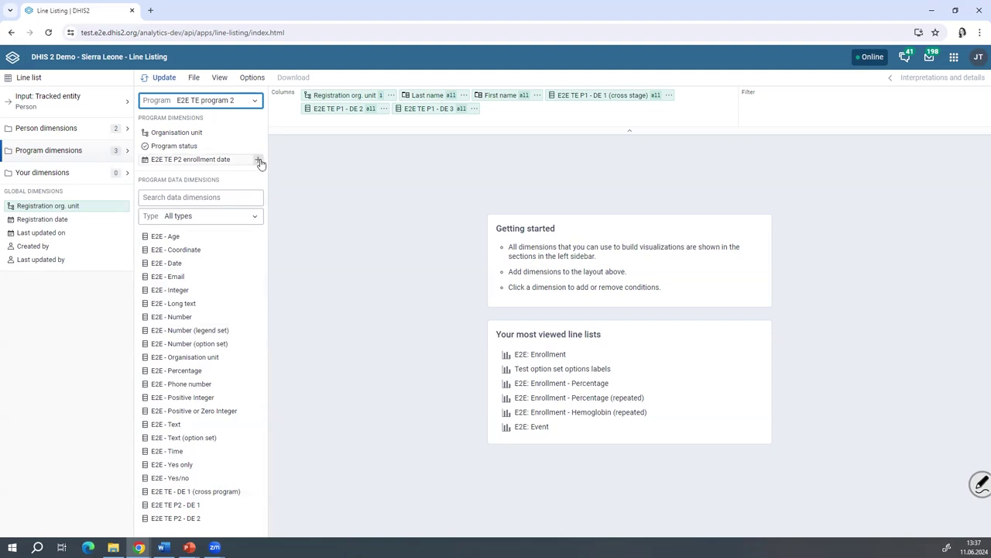
pyautogui.click(259, 159)
pyautogui.click(259, 492)
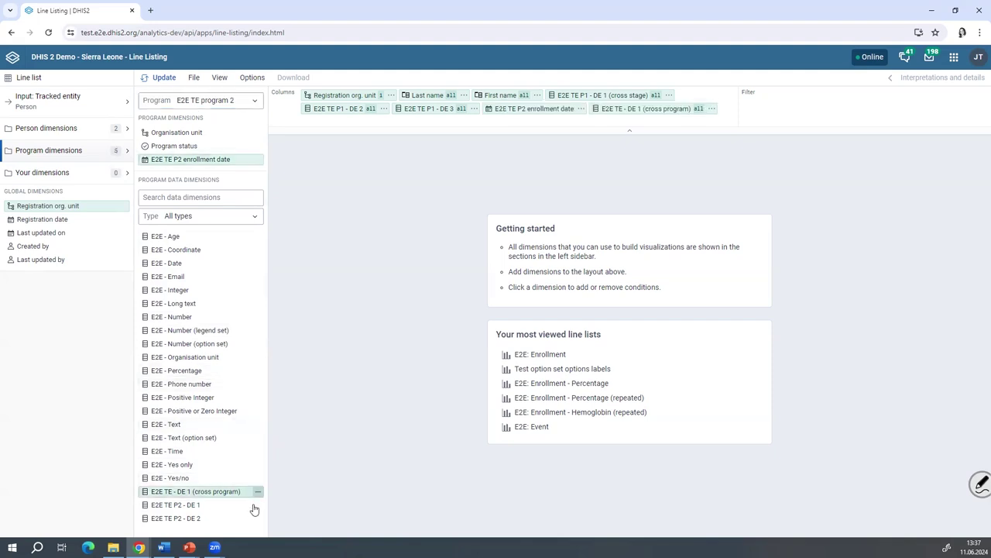
pyautogui.click(258, 505)
pyautogui.click(258, 519)
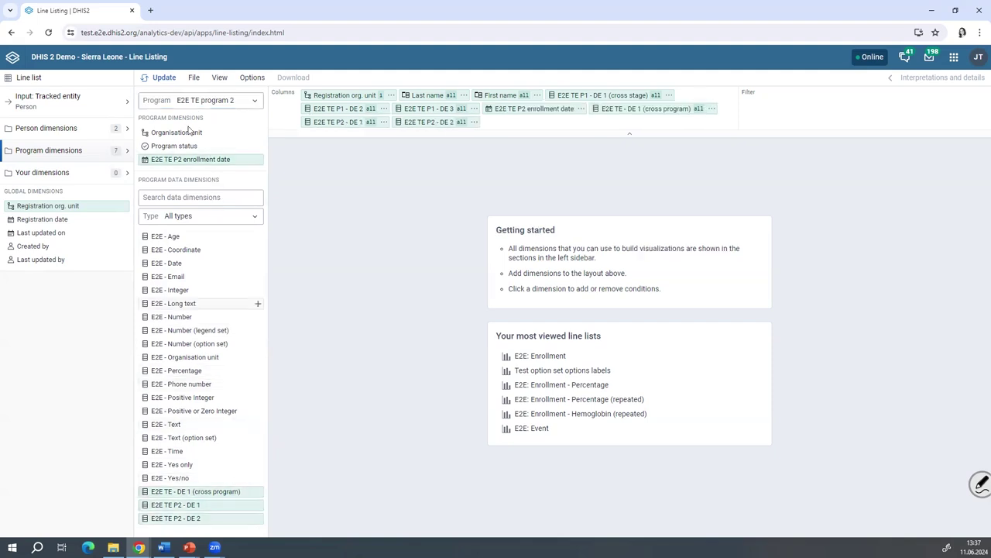
pyautogui.click(161, 77)
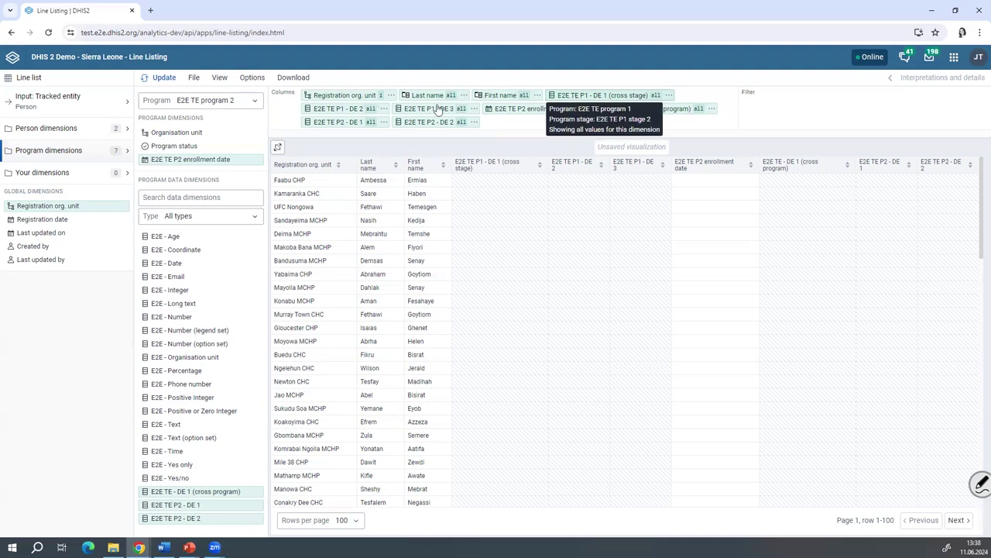
# Review the Registration org. unit column and the dimensions of E2E TE program 1, and switch to PowerPoint
pyautogui.click(345, 97)
pyautogui.click(633, 391)
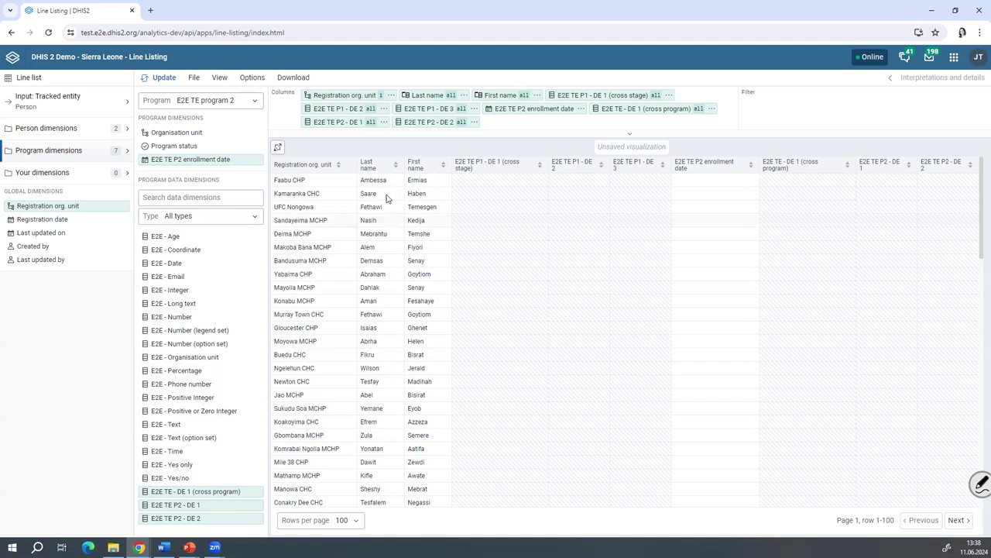
pyautogui.click(242, 102)
pyautogui.click(210, 159)
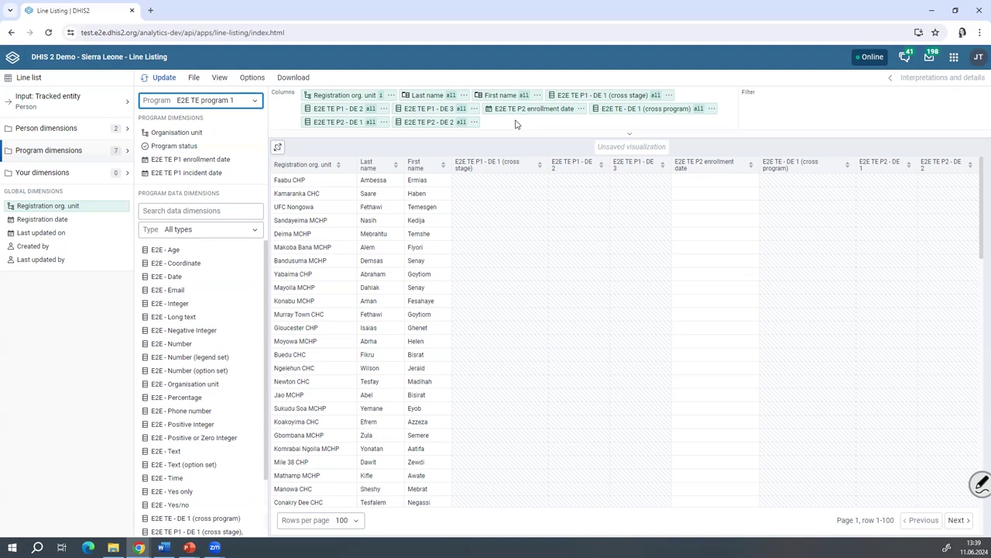
pyautogui.click(189, 547)
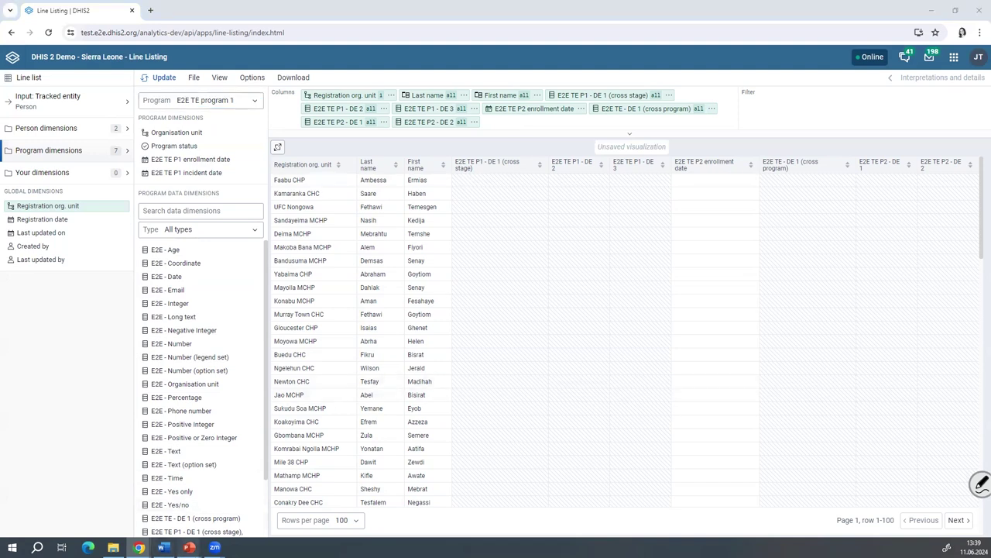
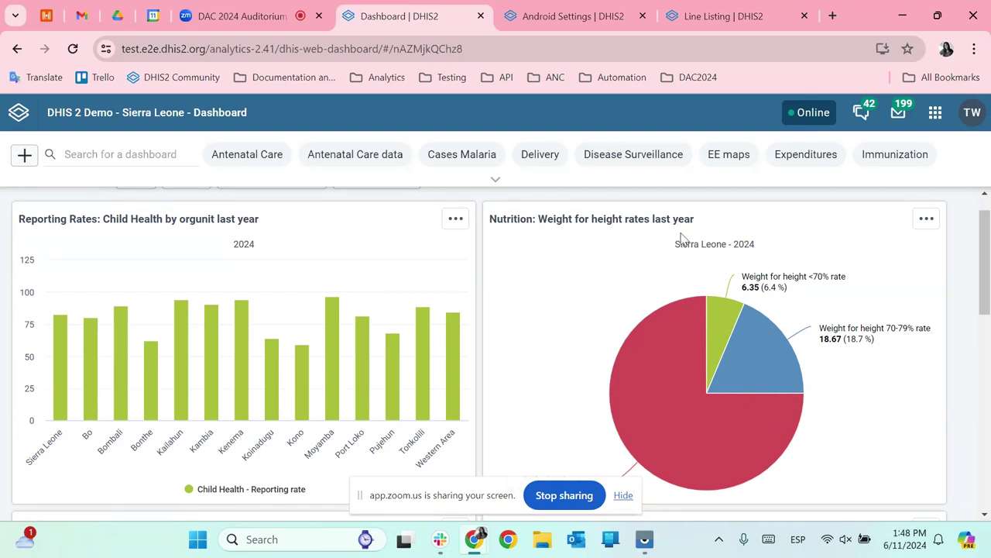
# Open the Nutrition: Weight for height rates last year chart in Data Visualizer and review its data, organisation unit and period selections
pyautogui.click(929, 223)
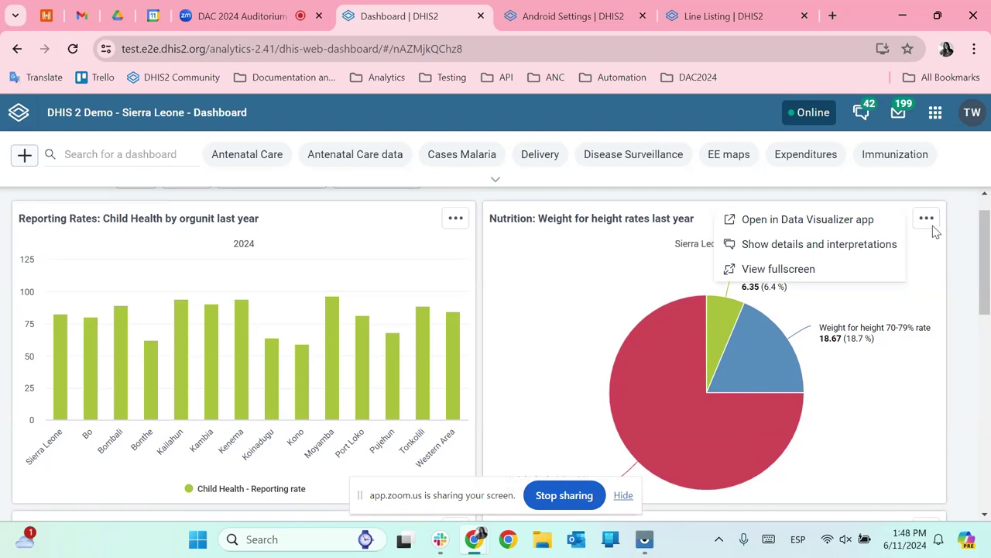
pyautogui.click(796, 220)
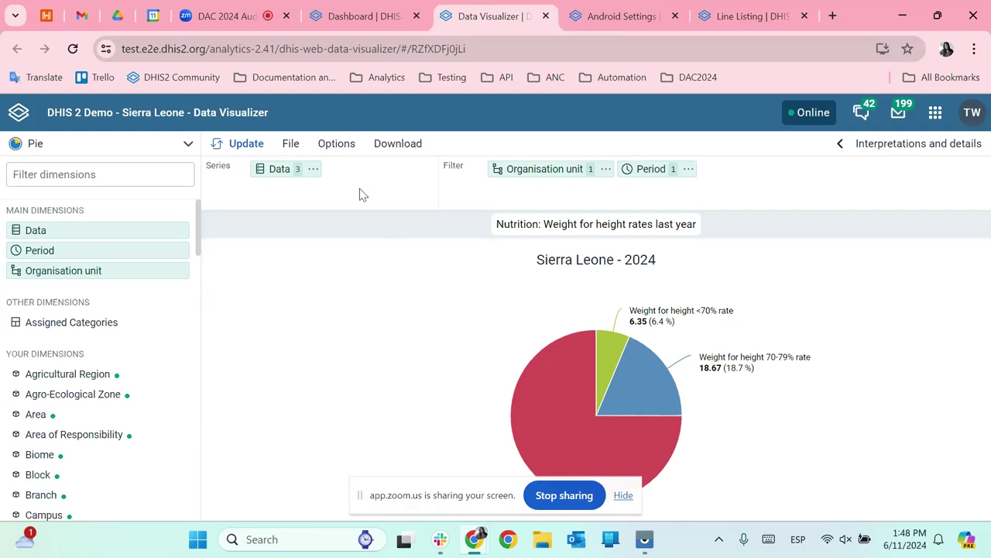
pyautogui.click(263, 169)
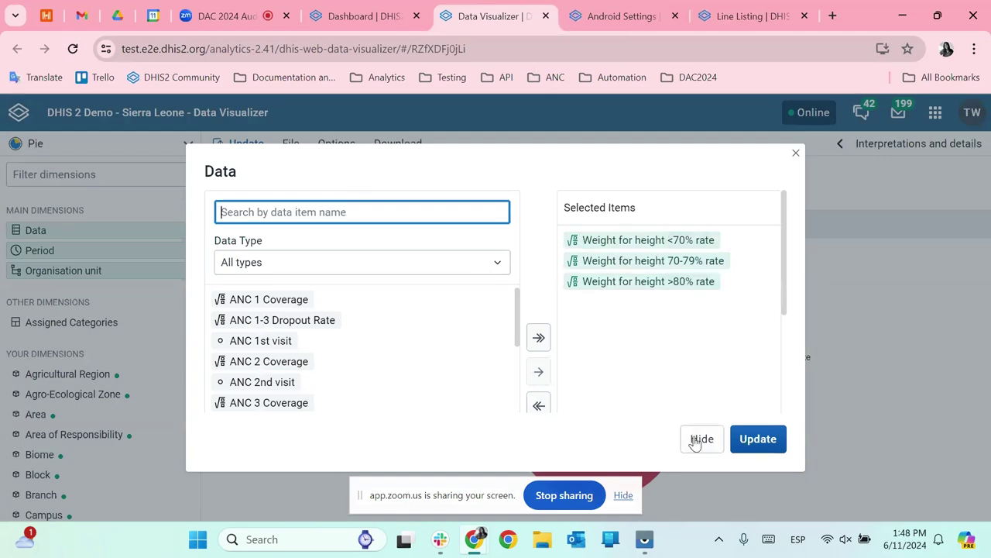
pyautogui.click(758, 439)
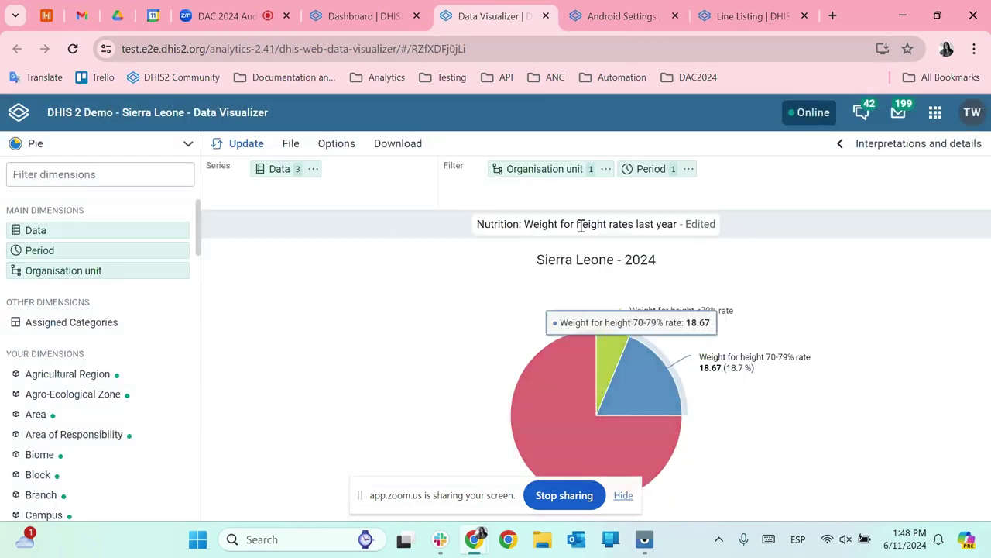
pyautogui.click(545, 169)
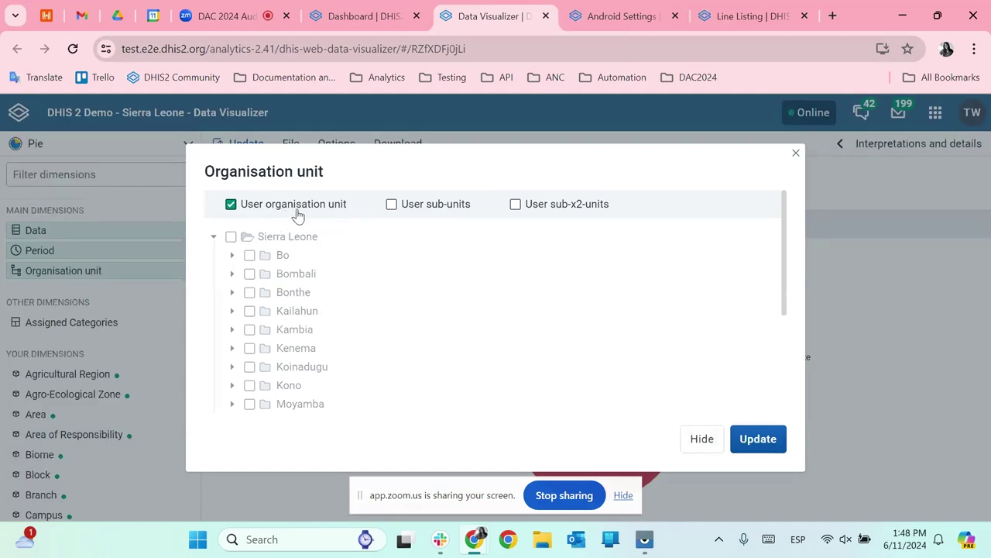
pyautogui.click(758, 439)
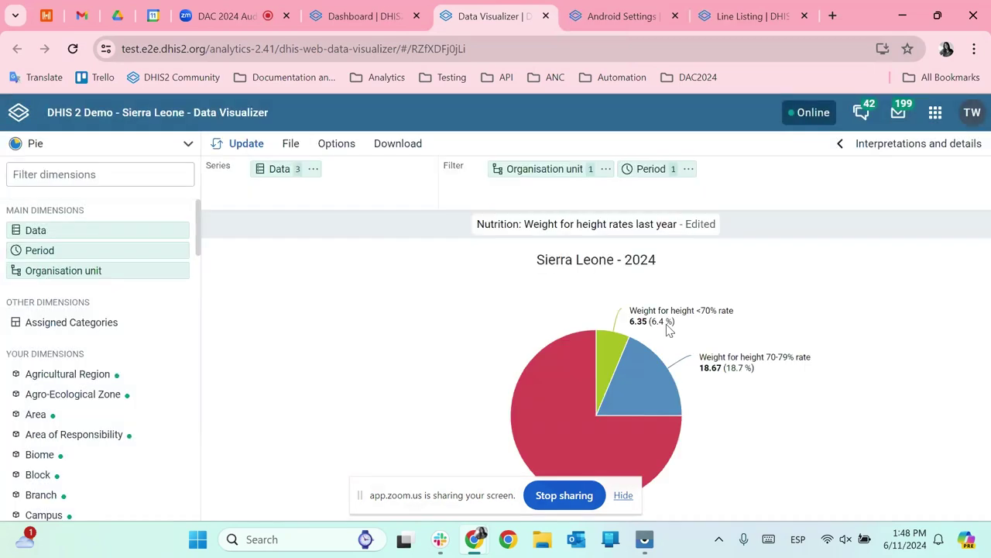
pyautogui.click(651, 170)
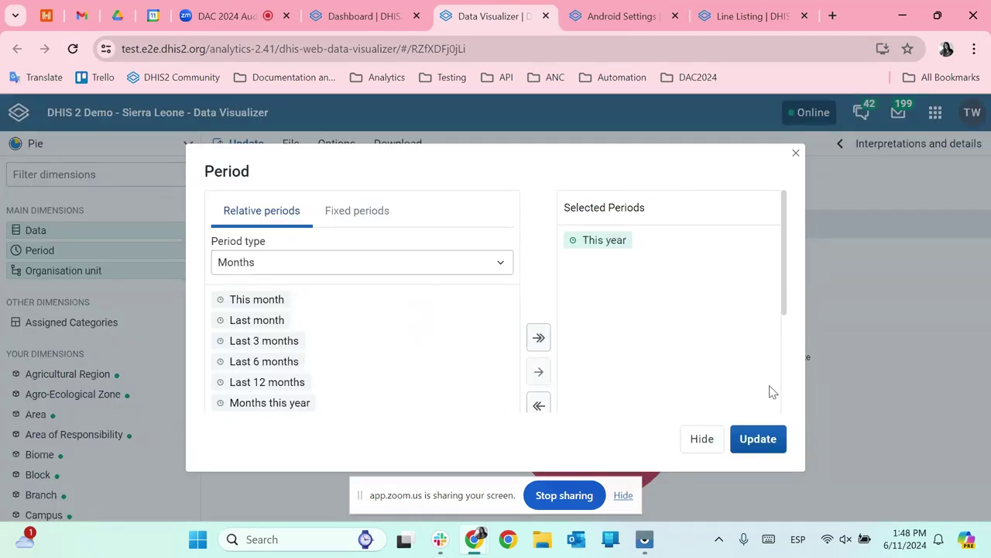
pyautogui.click(759, 439)
# Review the sharing and access settings of the nutrition pie chart
pyautogui.click(292, 145)
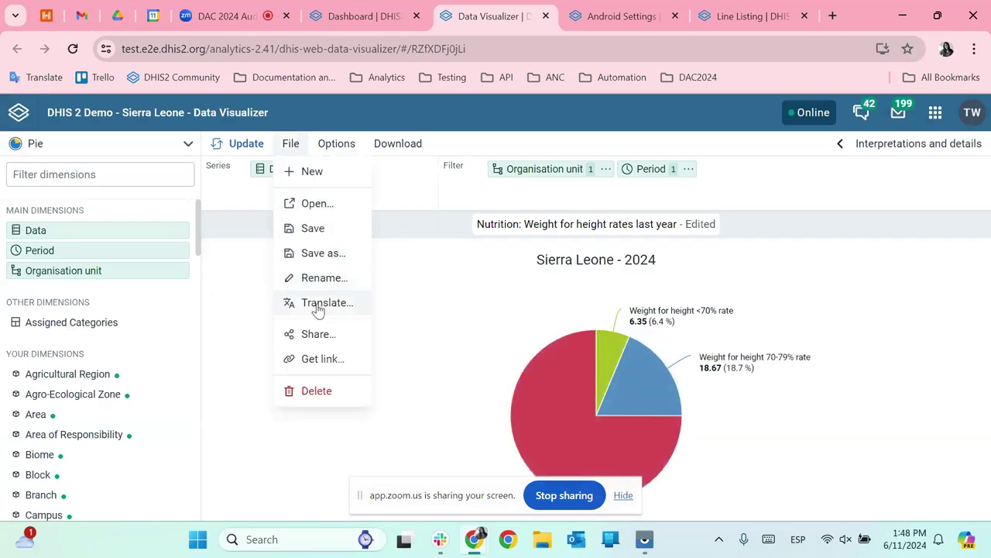
pyautogui.click(317, 333)
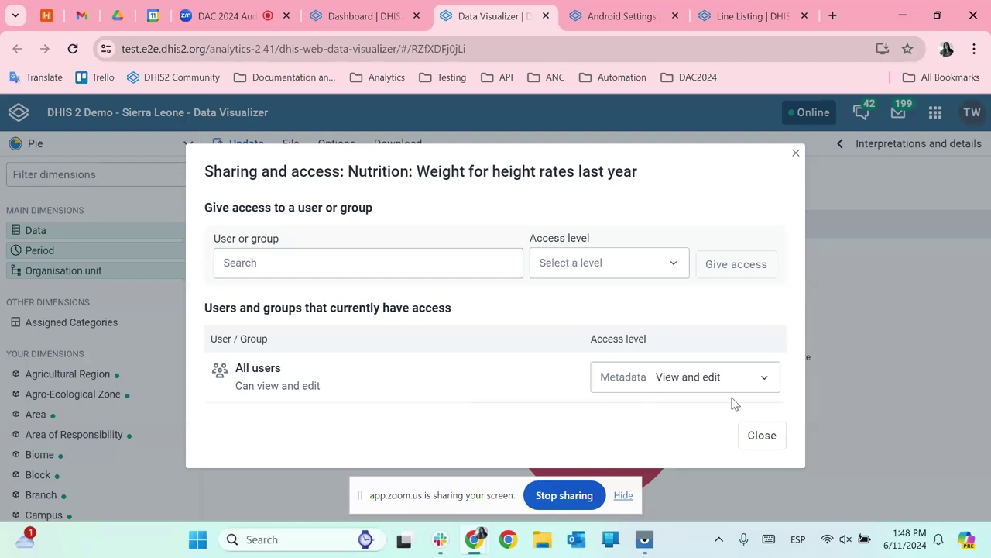
pyautogui.click(762, 435)
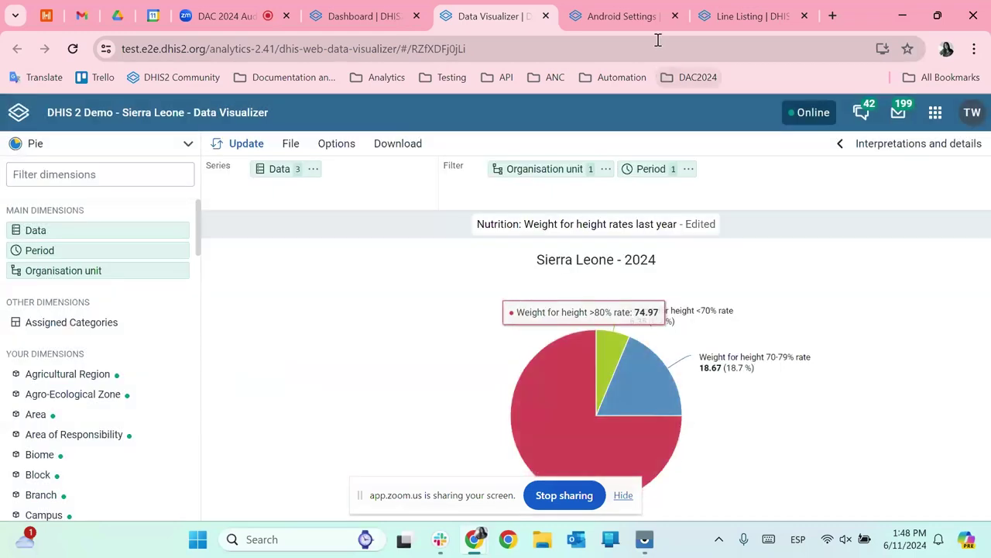
# Switch to Android Settings and locate its entry in the list of DHIS2 apps
pyautogui.click(633, 15)
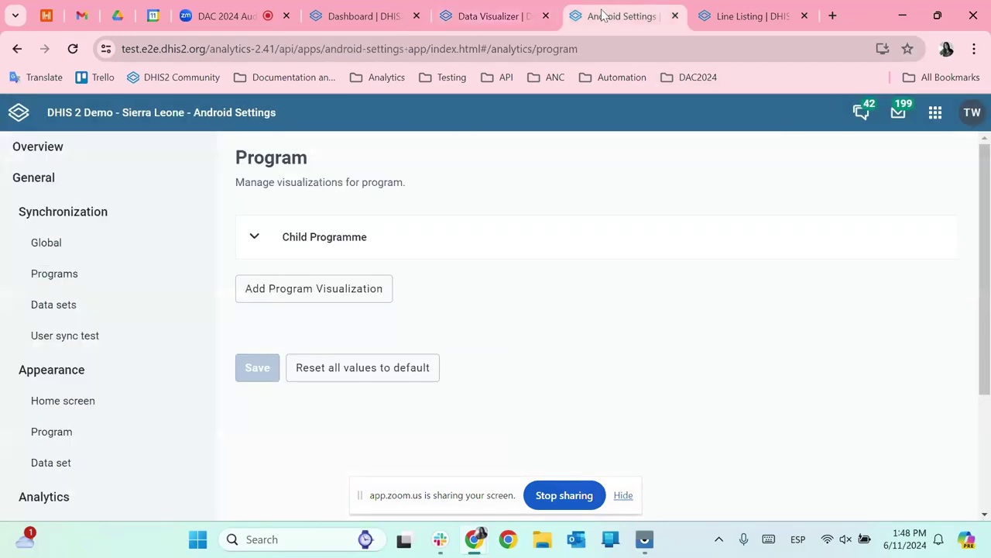
pyautogui.click(934, 114)
pyautogui.scroll(-5, 847, 266)
pyautogui.scroll(-3, 847, 266)
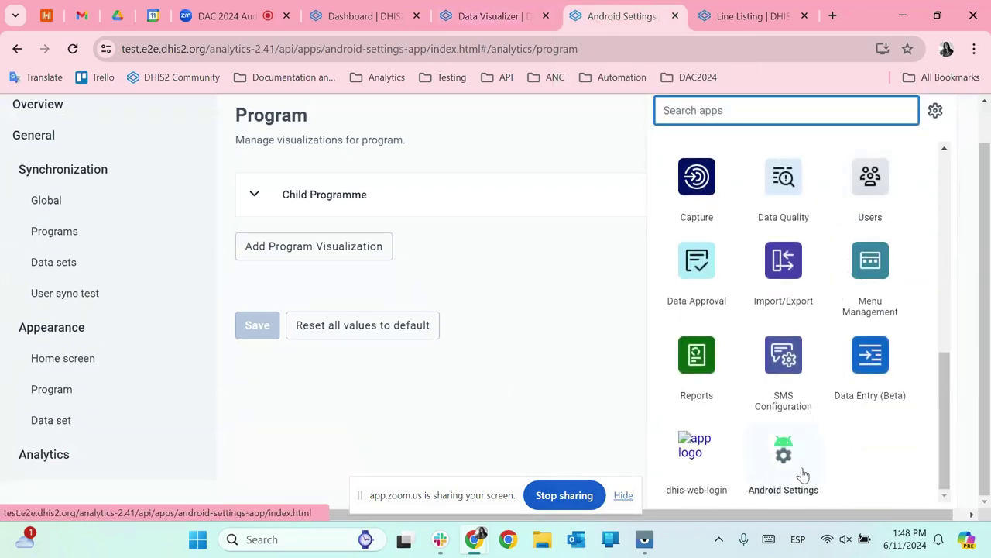
pyautogui.click(422, 432)
# Look through the Home, Program and Data set analytics settings, and return to the Home visualizations page
pyautogui.scroll(-2, 101, 372)
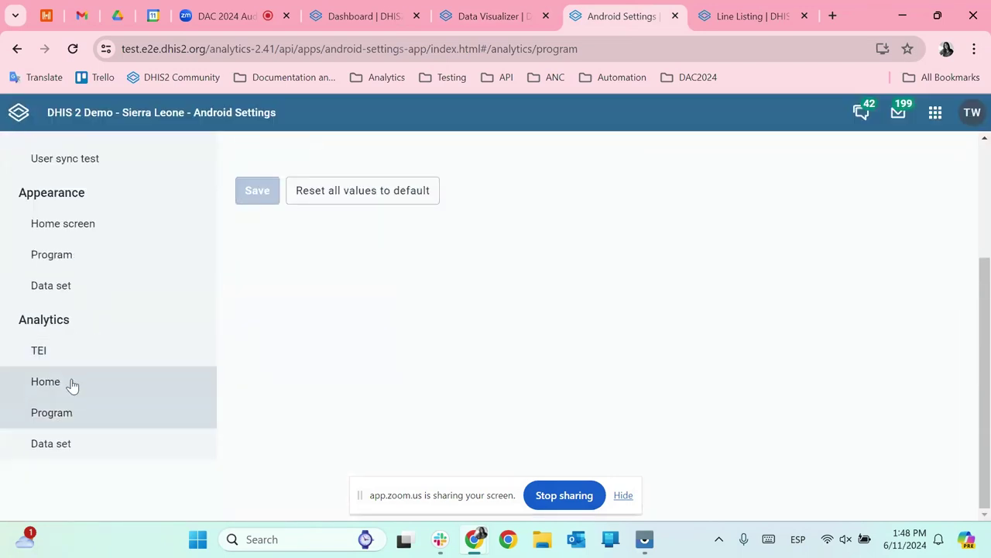
pyautogui.click(71, 382)
pyautogui.click(69, 413)
pyautogui.click(75, 440)
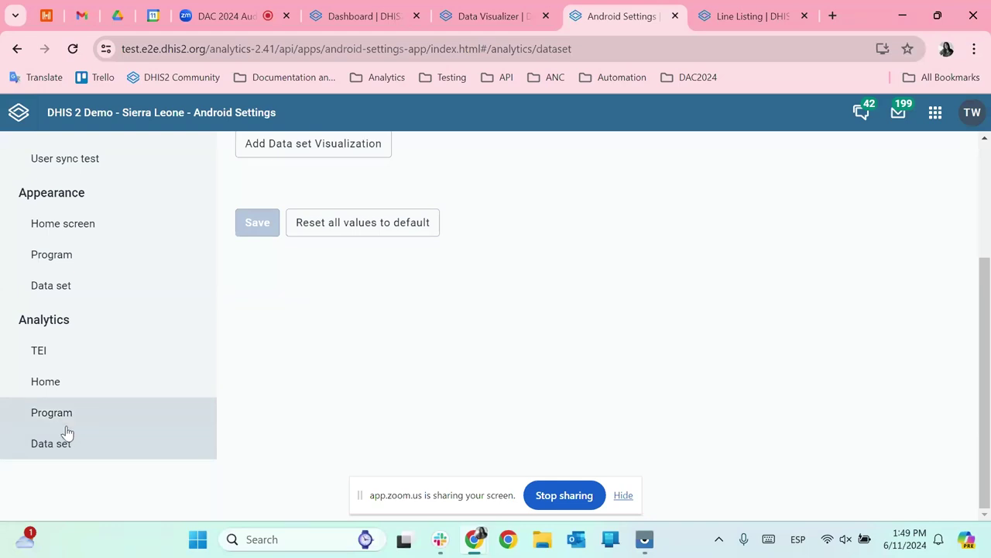
pyautogui.click(44, 389)
pyautogui.scroll(3, 533, 354)
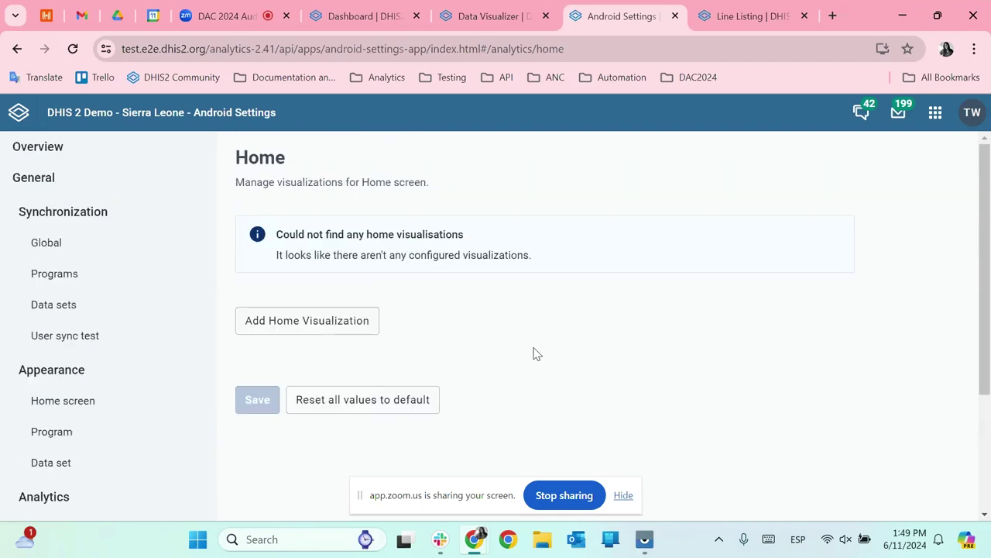
# Start a new home visualization of type Data Visualization and select Nutrition: Weight for height rates last year as its item
pyautogui.click(317, 325)
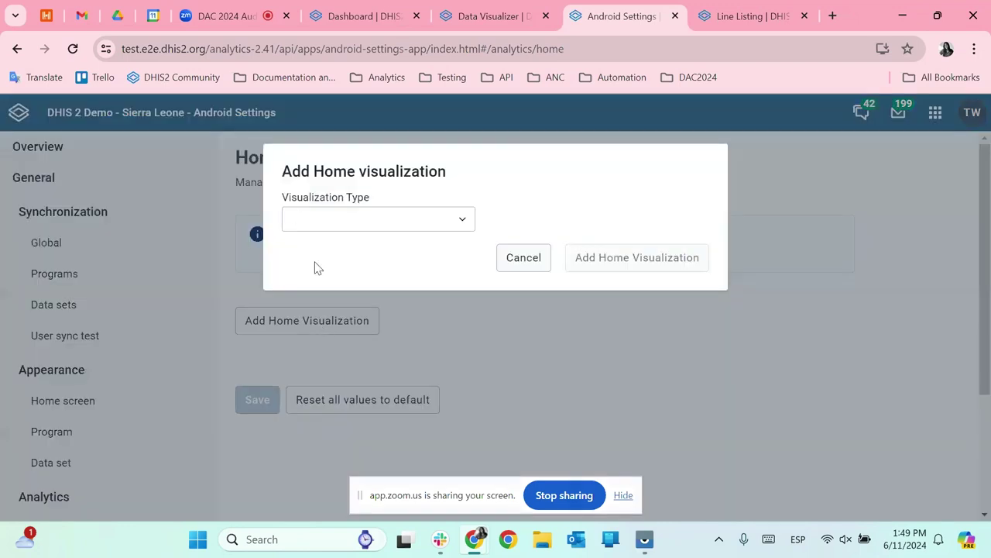
pyautogui.click(307, 221)
pyautogui.click(348, 246)
pyautogui.click(385, 276)
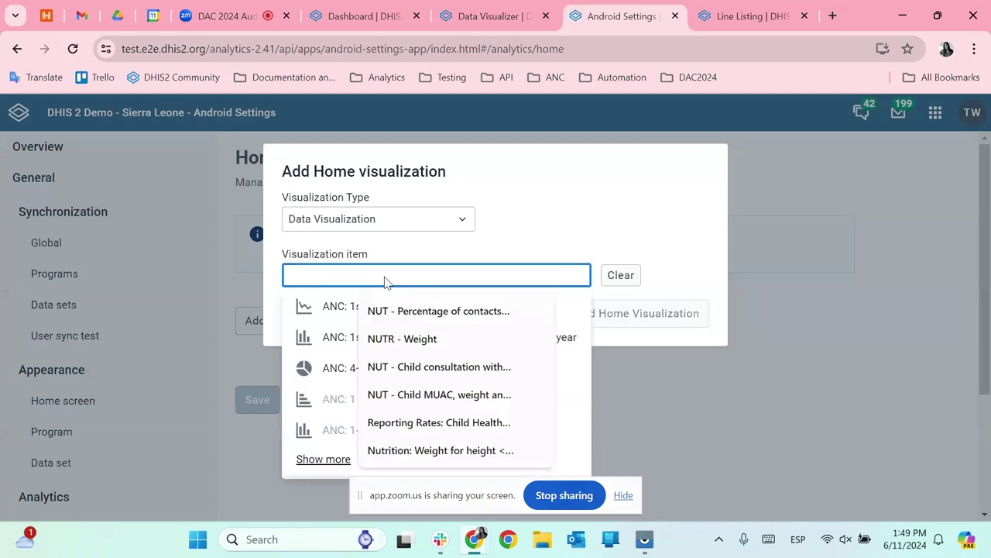
pyautogui.click(554, 10)
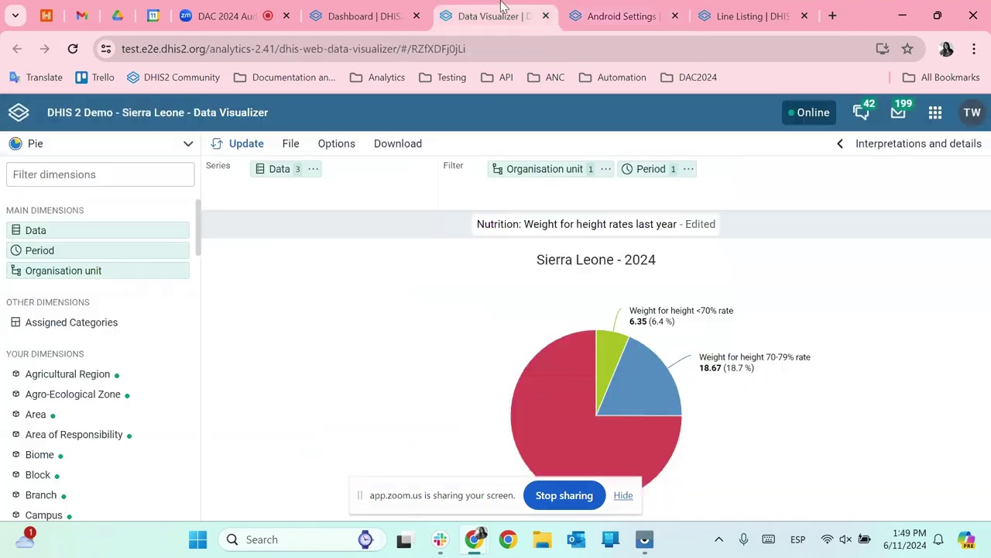
pyautogui.click(608, 15)
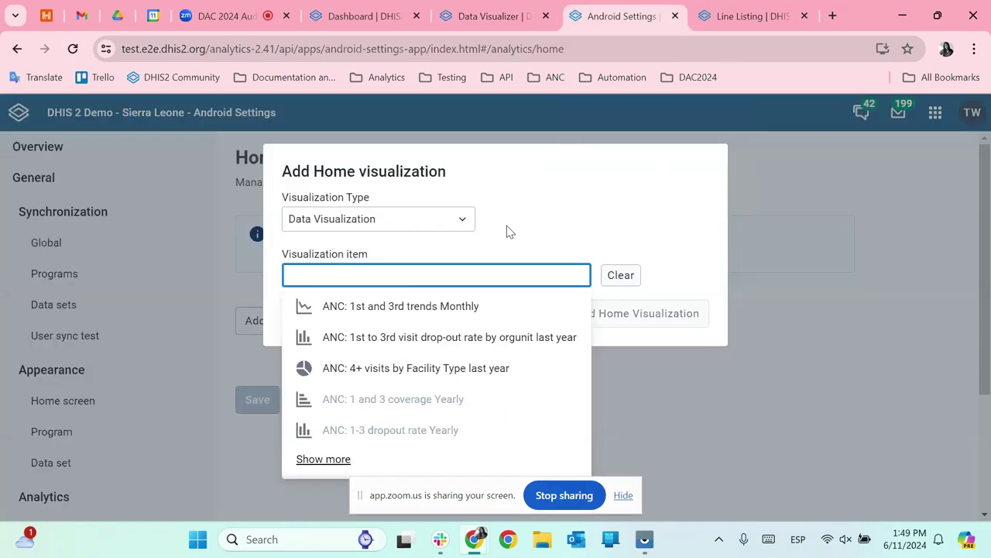
pyautogui.write('nutr')
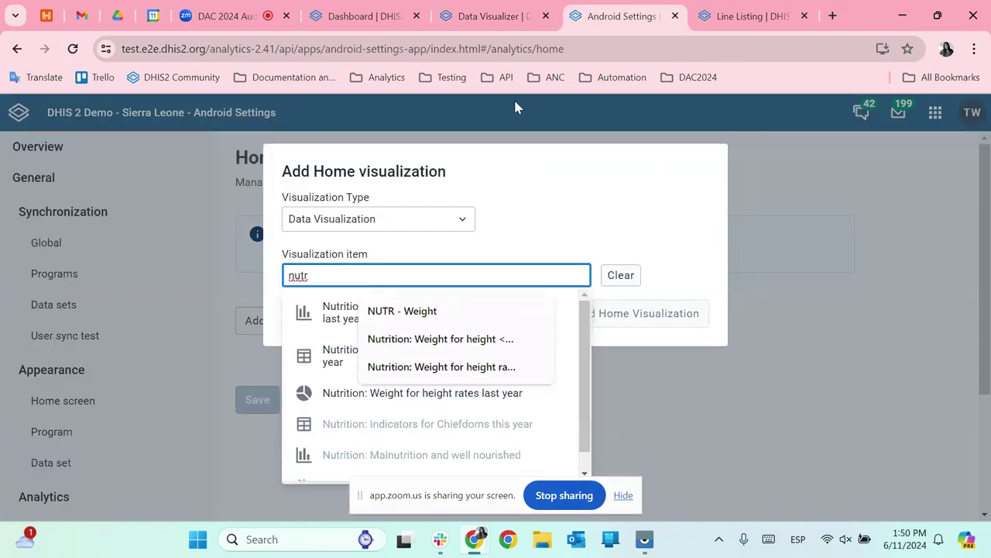
pyautogui.click(504, 15)
pyautogui.click(589, 10)
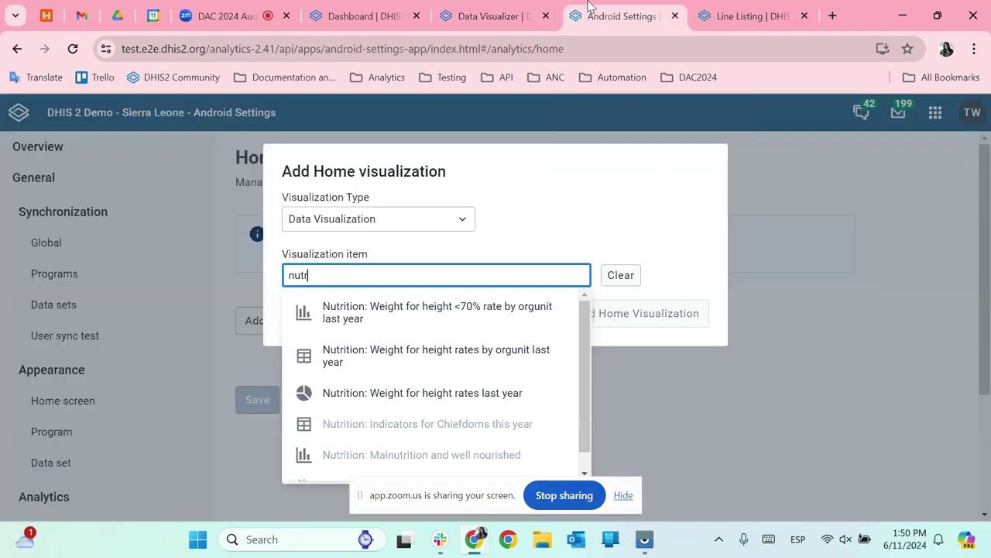
pyautogui.click(400, 391)
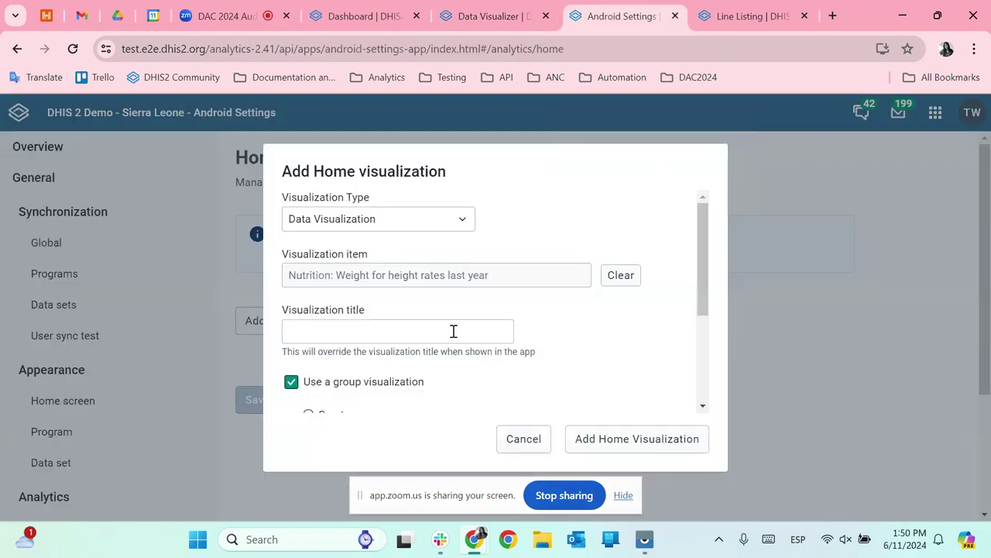
# Title the home visualization "Weight for height" and turn off the use of a group visualization
pyautogui.scroll(-1, 593, 316)
pyautogui.click(436, 301)
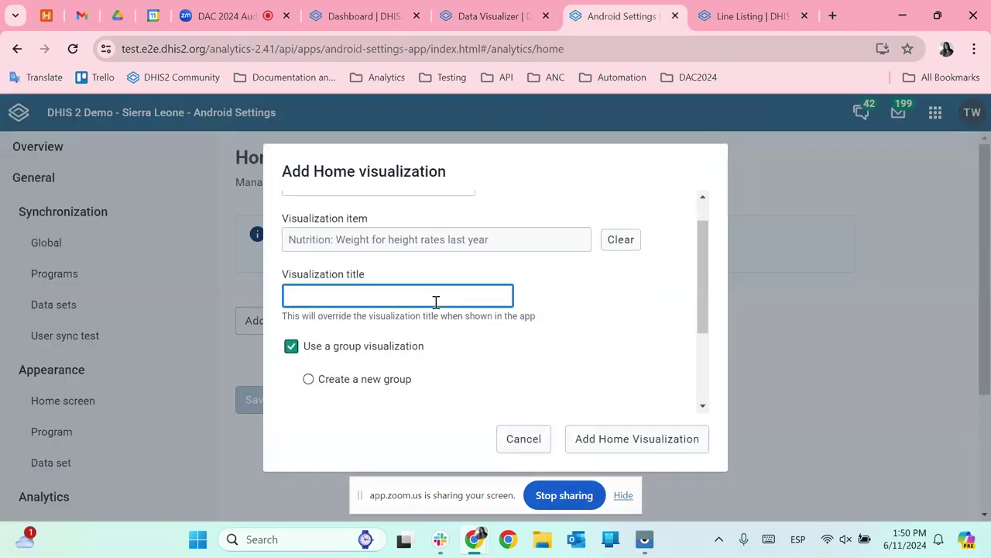
pyautogui.write('Weight for height')
pyautogui.scroll(-1, 436, 301)
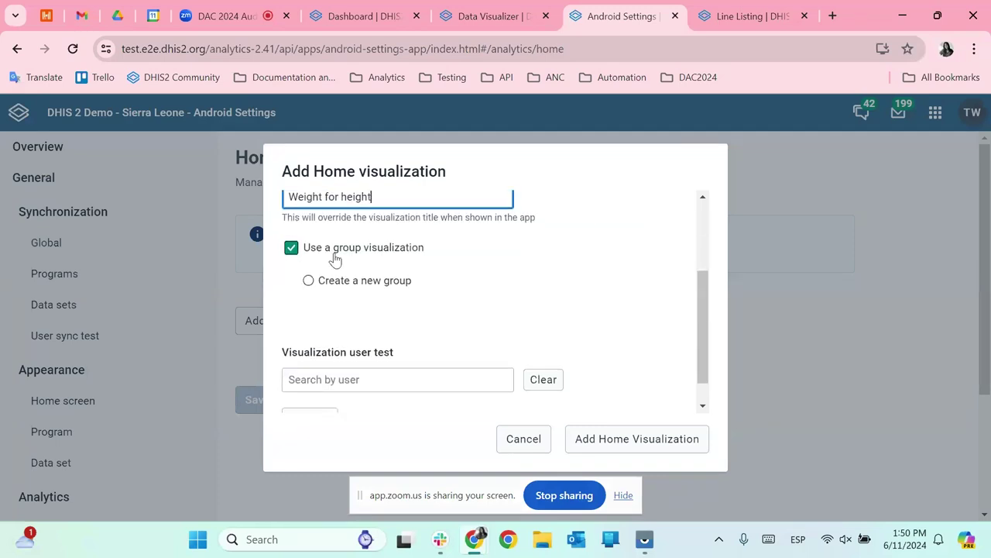
pyautogui.click(291, 249)
pyautogui.scroll(2, 566, 292)
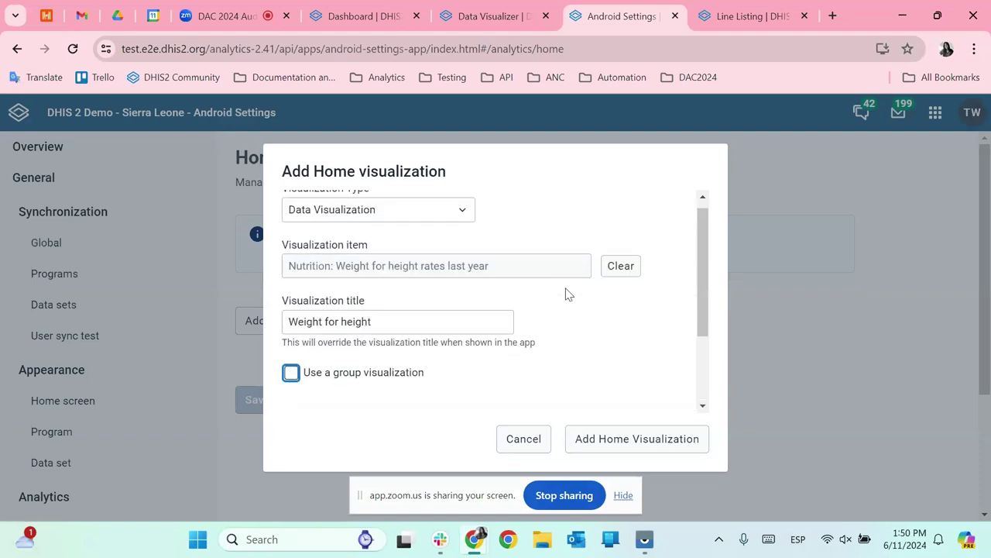
pyautogui.scroll(-3, 566, 292)
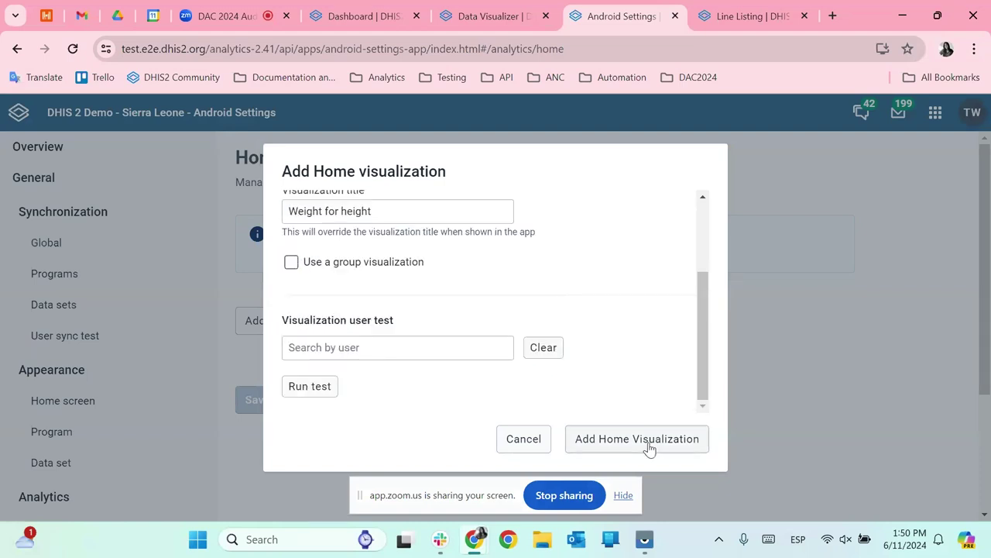
# Add the configured home visualization and save the Android analytics settings
pyautogui.click(648, 447)
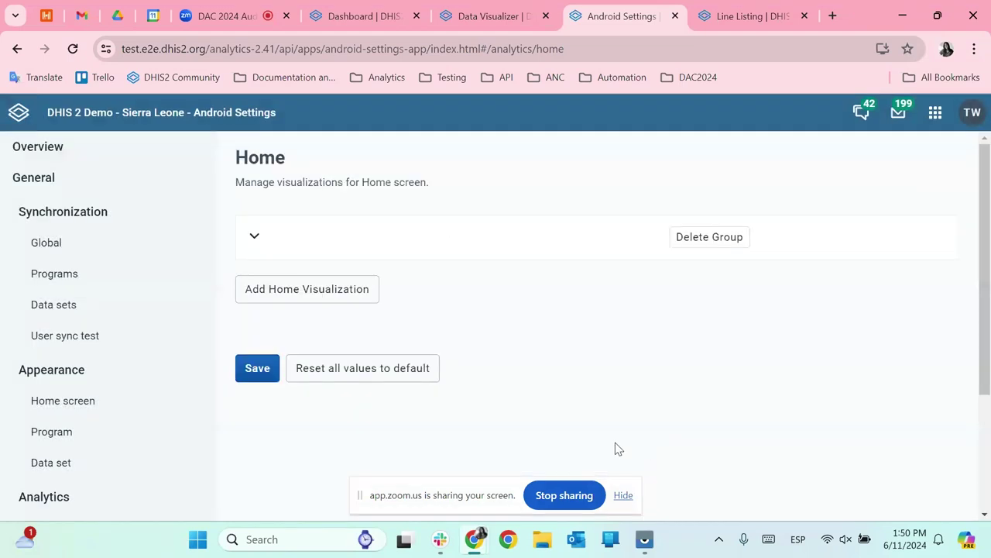
pyautogui.click(257, 372)
pyautogui.click(609, 367)
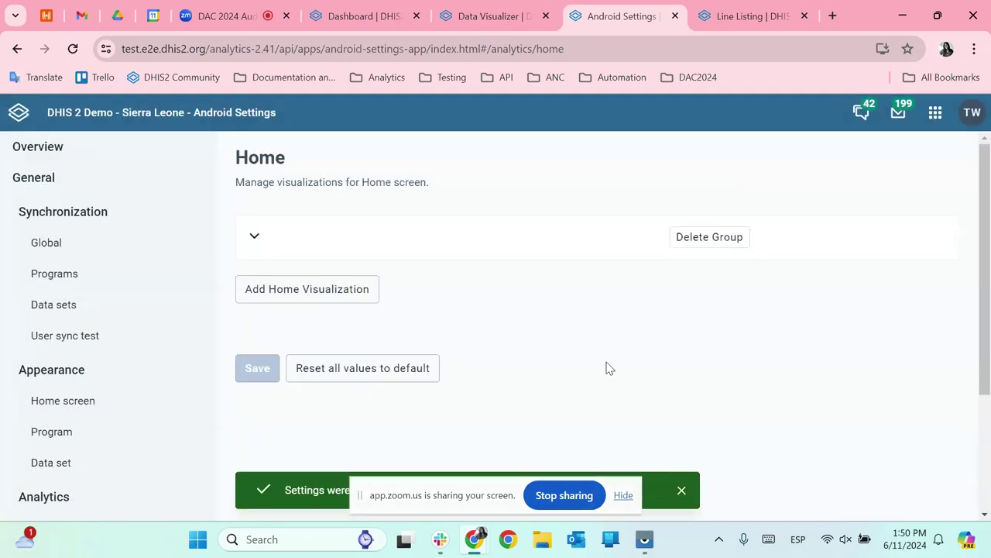
# Switch to Vysor, restart mirroring of the Pixel 2, and keep only the phone window over the browser
pyautogui.moveTo(644, 536)
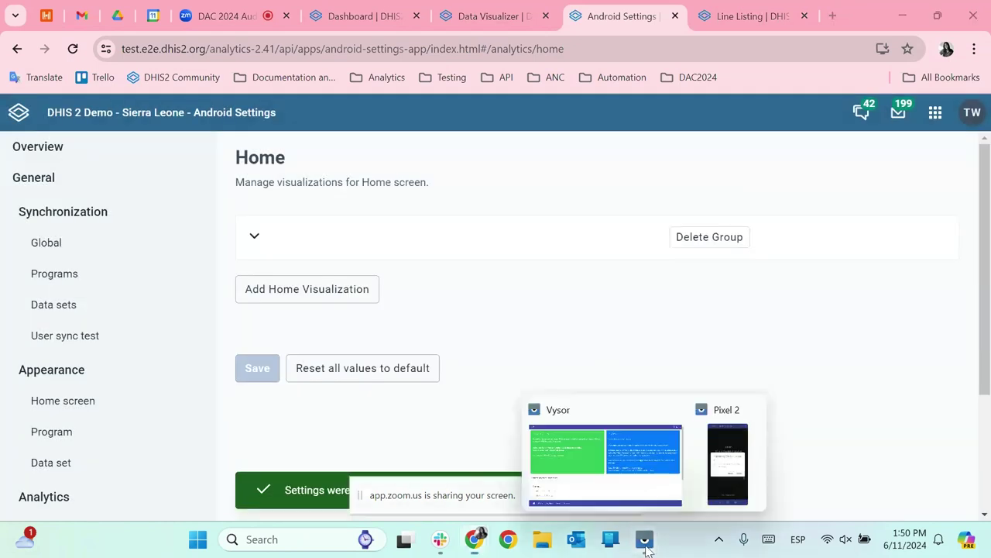
pyautogui.click(617, 465)
pyautogui.click(451, 102)
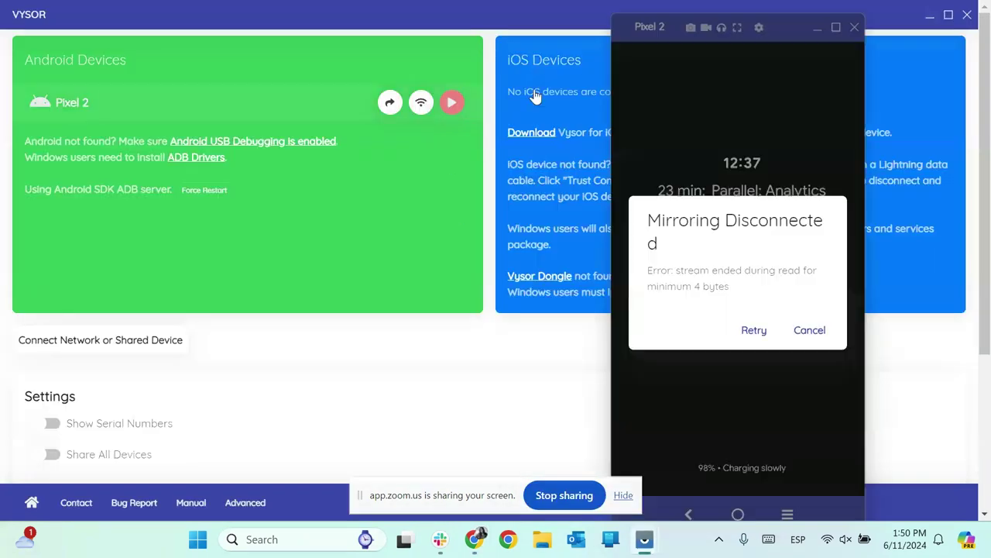
pyautogui.click(765, 337)
pyautogui.click(929, 16)
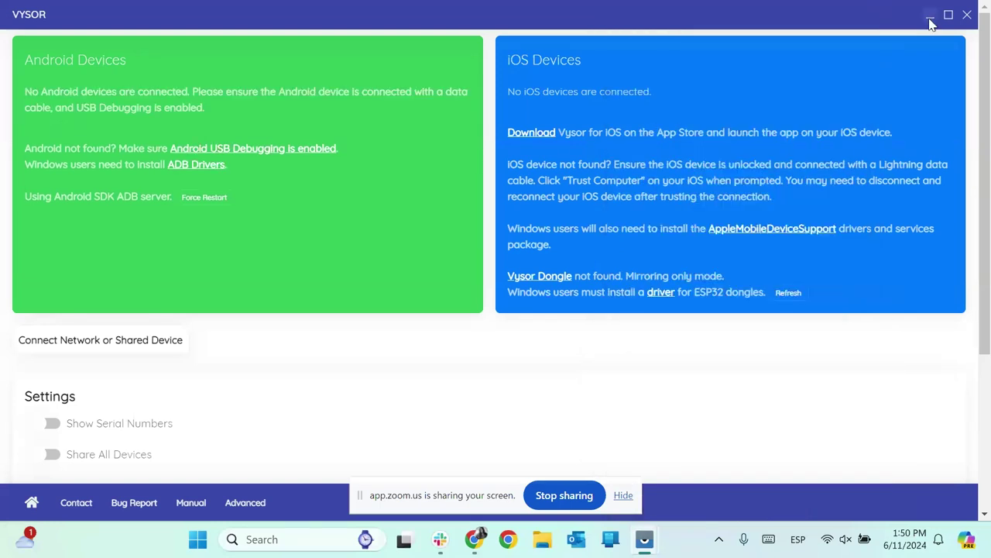
pyautogui.moveTo(785, 33); pyautogui.dragTo(818, 28)
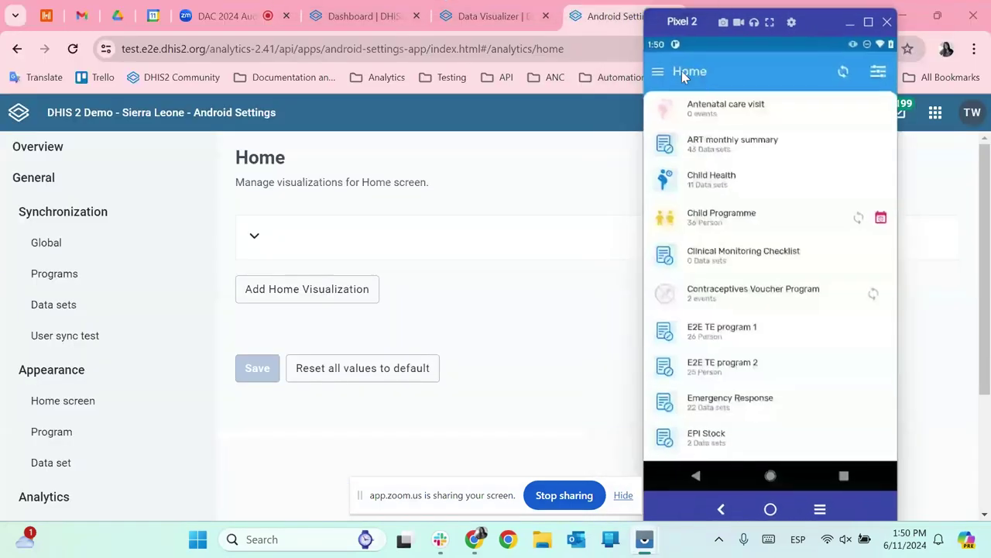
# Open the settings of the mobile app on the mirrored phone and sync the configuration now
pyautogui.click(657, 72)
pyautogui.click(711, 206)
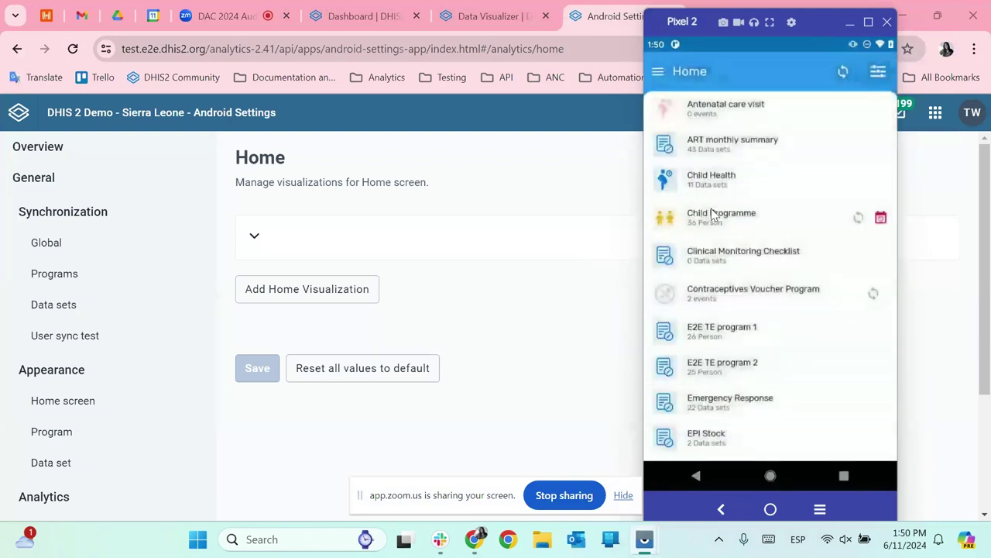
pyautogui.click(789, 160)
pyautogui.click(830, 217)
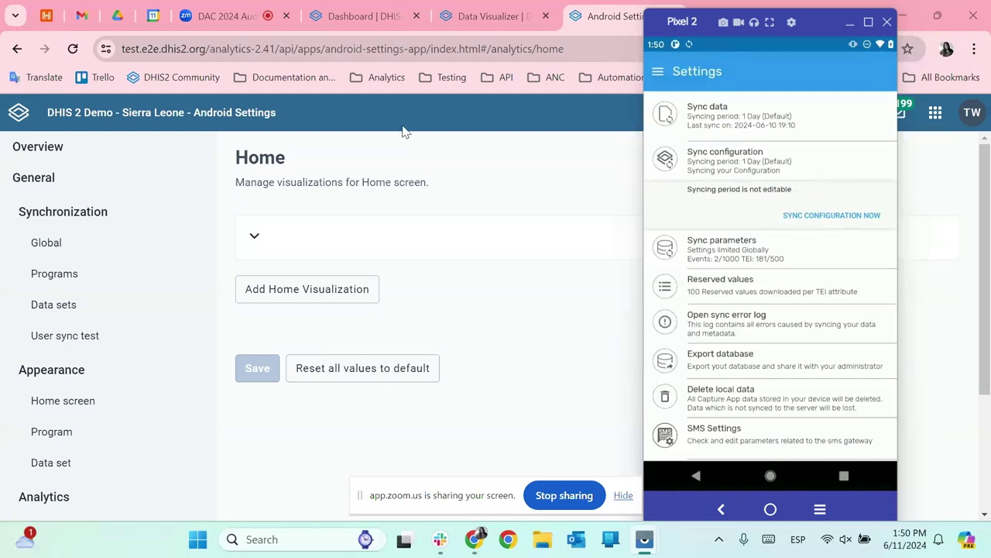
# Return to the browser and open the DHIS2 Line Listing app in place of Android Settings
pyautogui.click(336, 128)
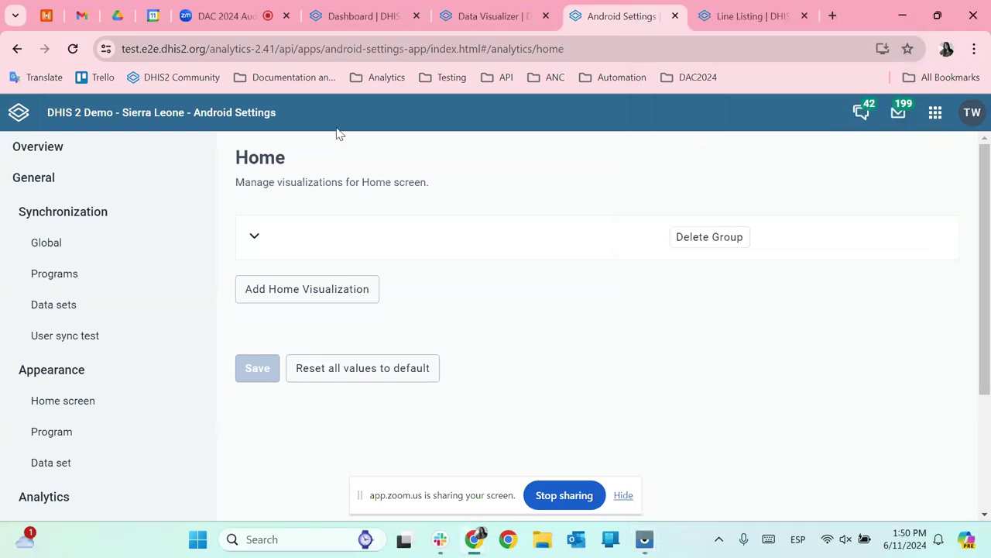
pyautogui.click(933, 118)
pyautogui.scroll(-1, 819, 264)
pyautogui.scroll(1, 818, 263)
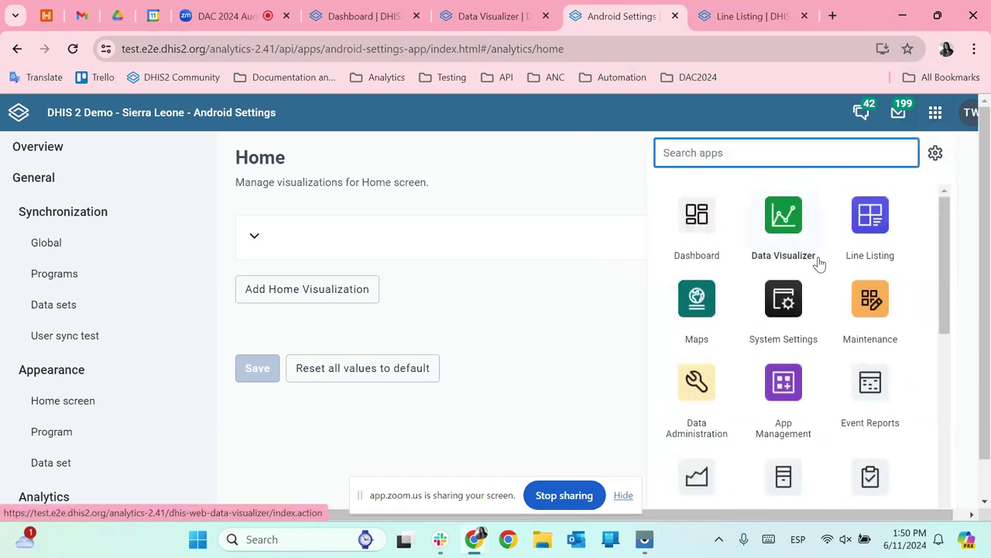
pyautogui.click(875, 242)
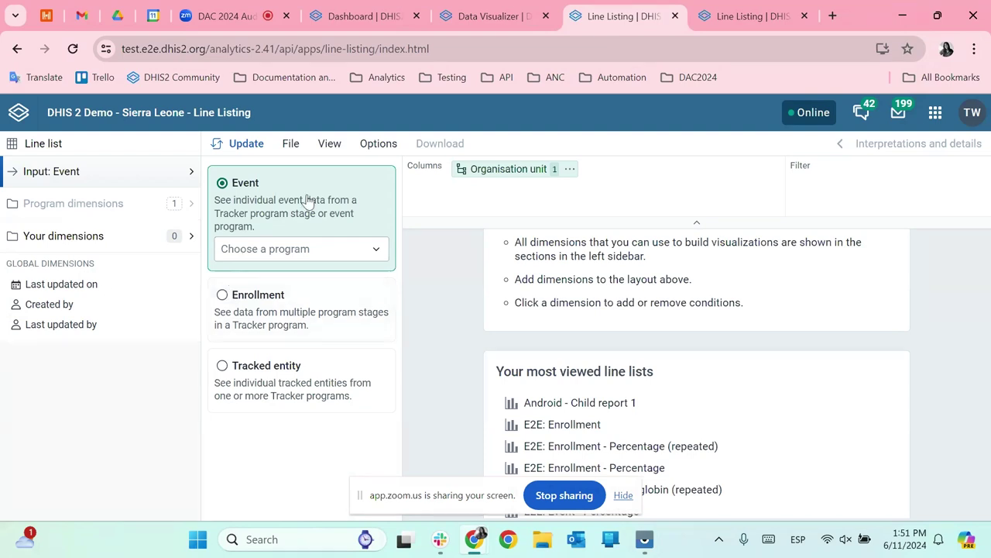
# Set the line list's event input to the TB program with the TB visit stage
pyautogui.click(327, 246)
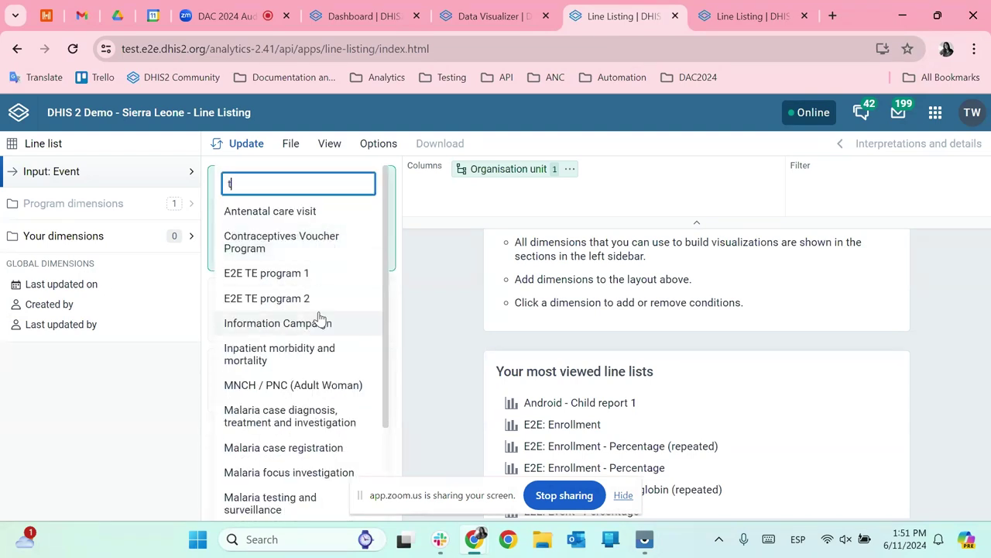
pyautogui.write('TB')
pyautogui.click(266, 218)
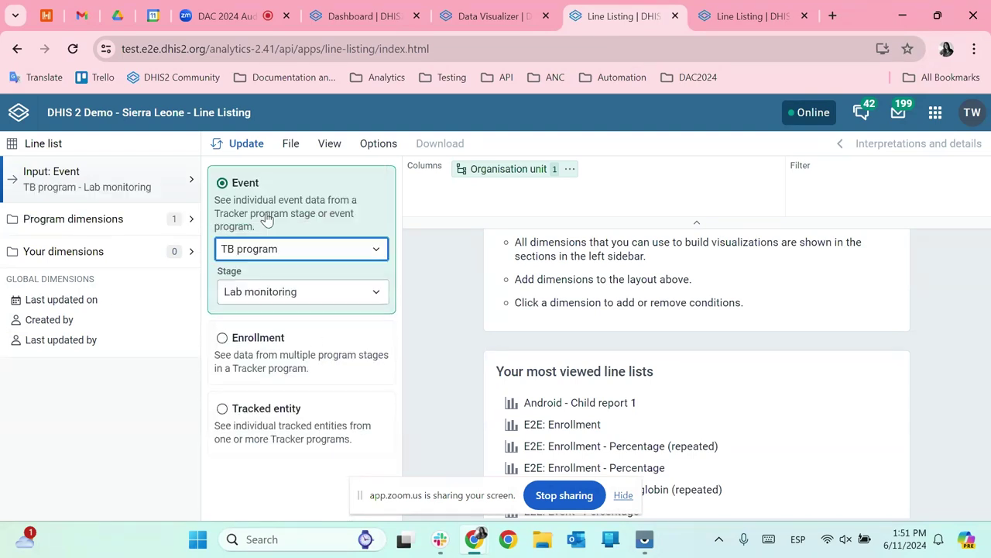
pyautogui.click(310, 292)
pyautogui.click(330, 375)
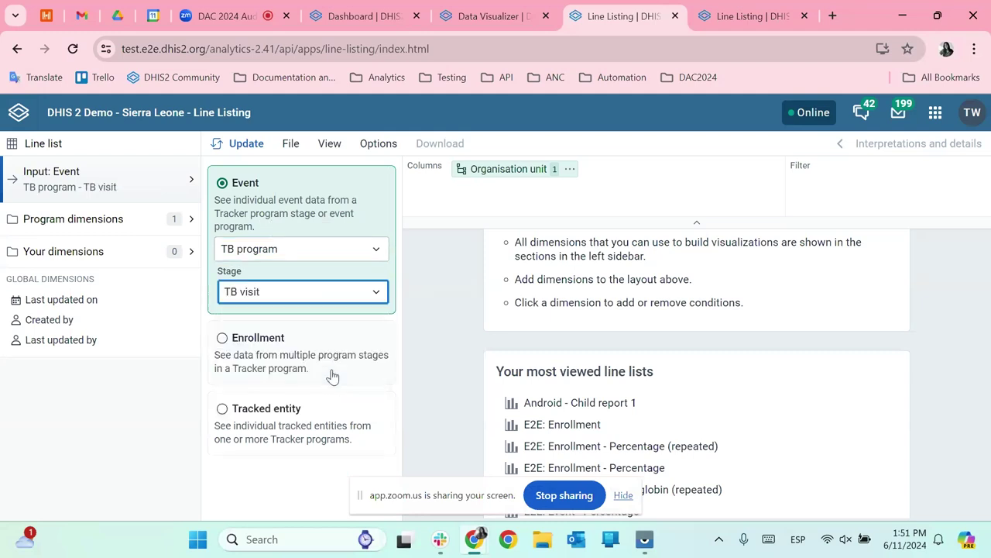
# Update the line list and move the Organisation unit dimension from the columns to the filters
pyautogui.click(224, 143)
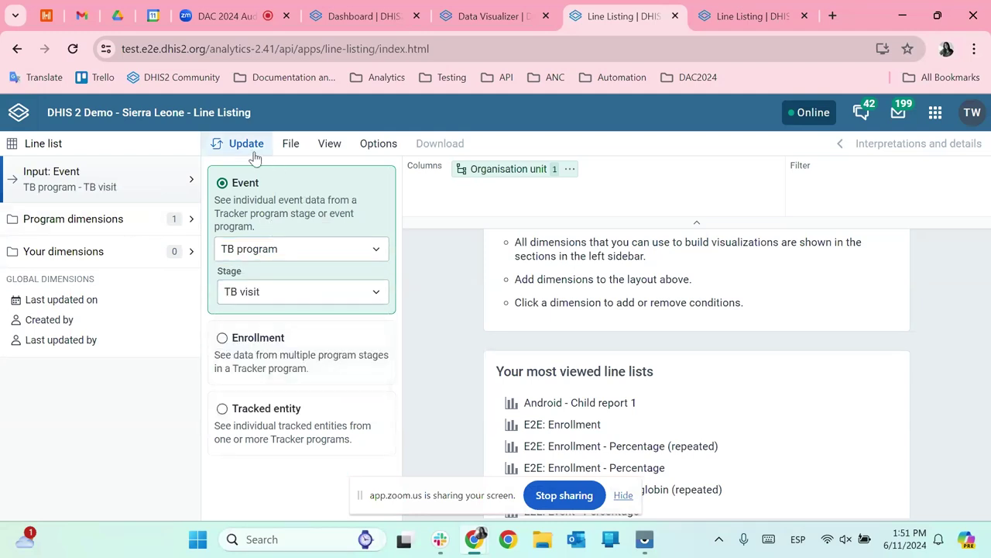
pyautogui.click(117, 219)
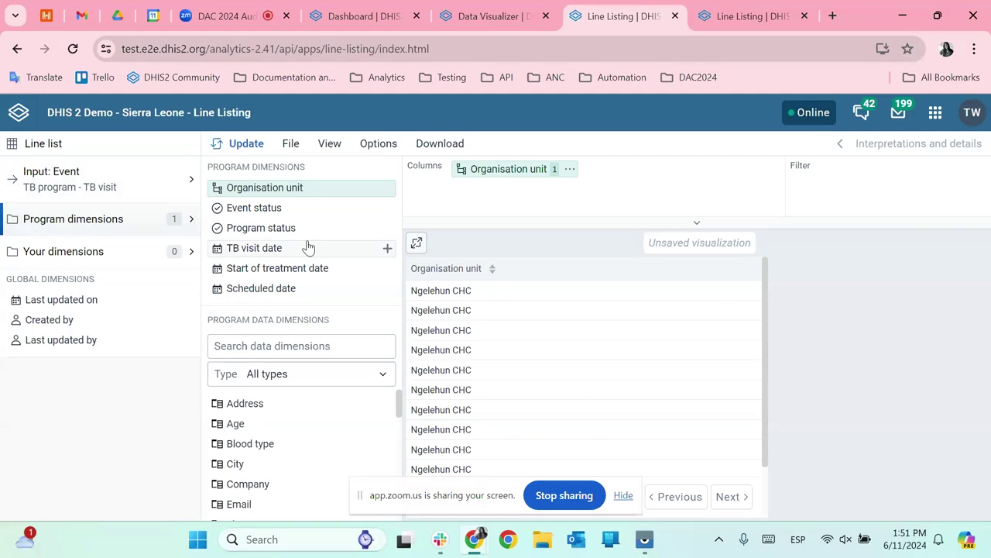
pyautogui.moveTo(463, 172); pyautogui.dragTo(856, 193)
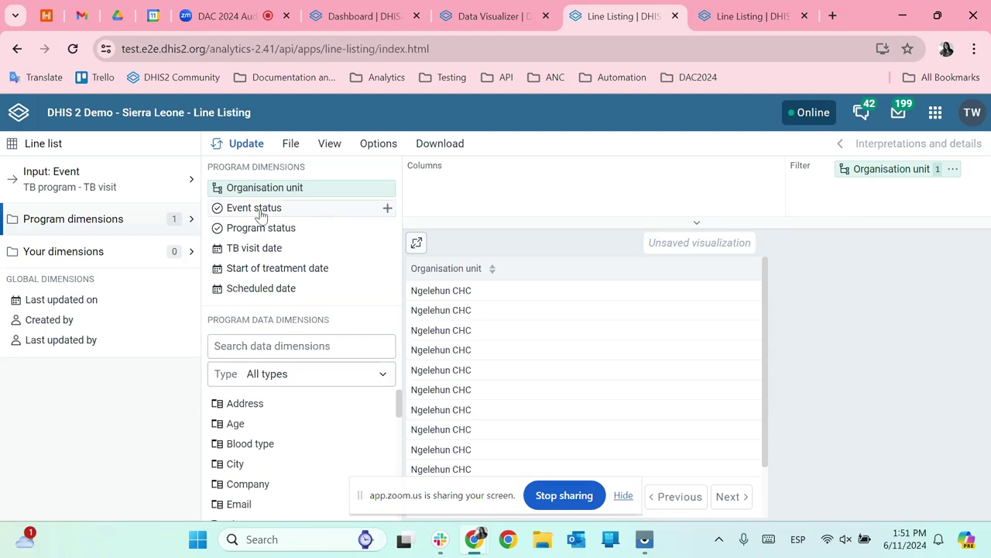
# Check the program indicator dimensions, then limit the program data dimensions to the Program attribute type
pyautogui.click(310, 379)
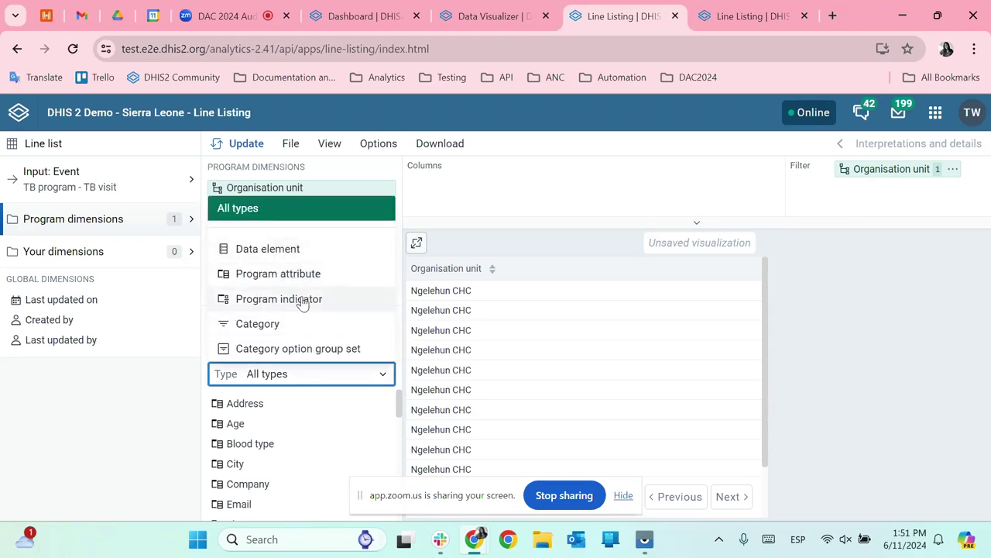
pyautogui.click(302, 300)
pyautogui.click(339, 374)
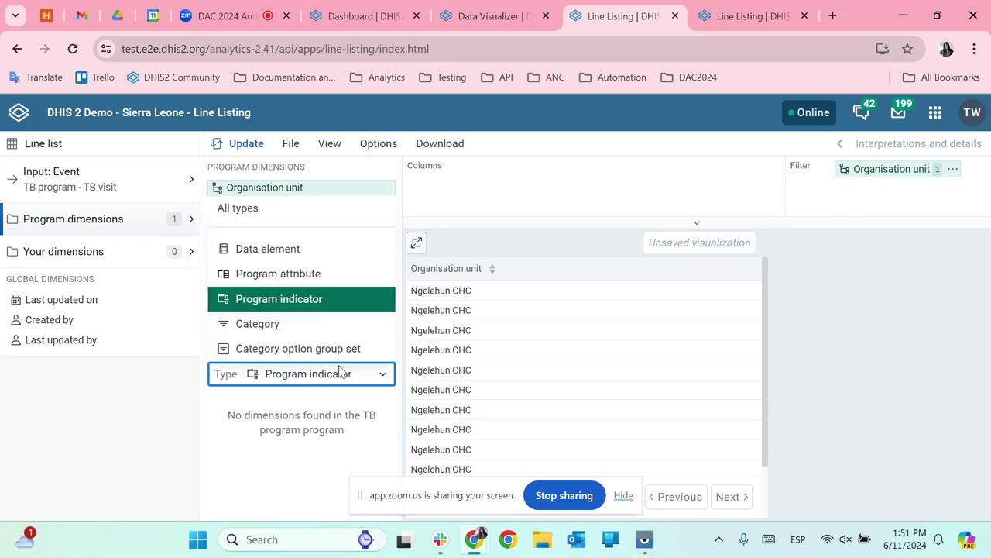
pyautogui.click(339, 372)
pyautogui.click(341, 376)
pyautogui.click(310, 273)
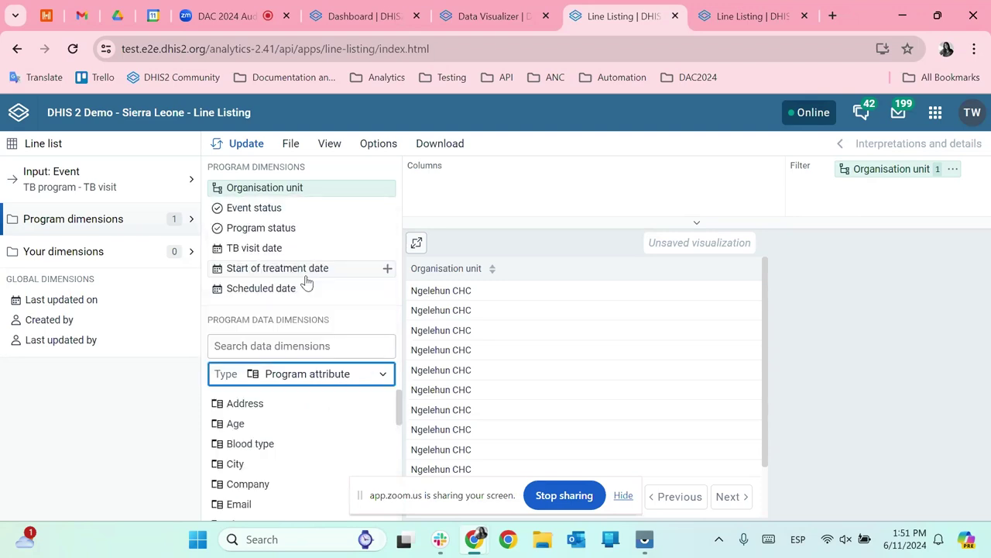
# Add the First name, Last name and Gender attributes as columns of the line list
pyautogui.scroll(-1, 305, 438)
pyautogui.scroll(-2, 306, 437)
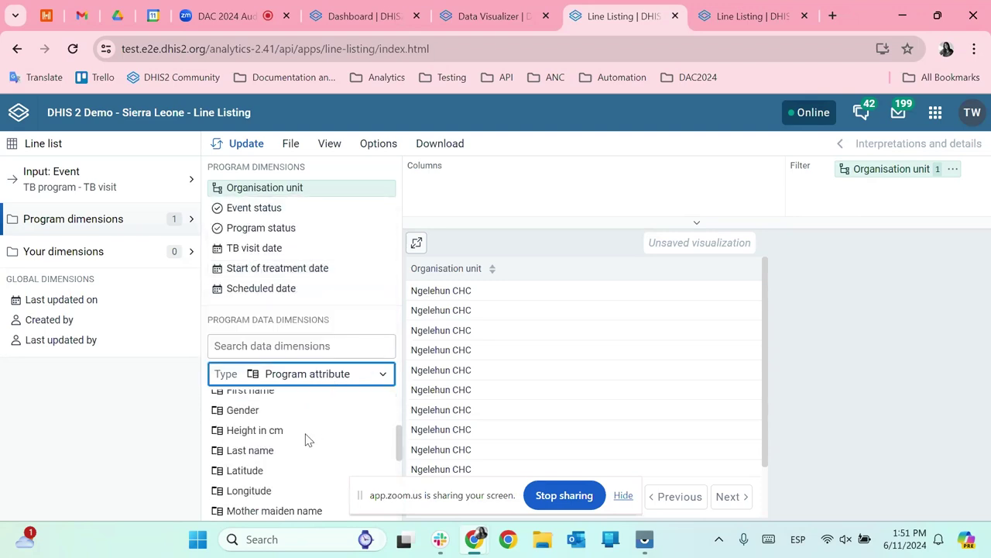
pyautogui.scroll(1, 315, 457)
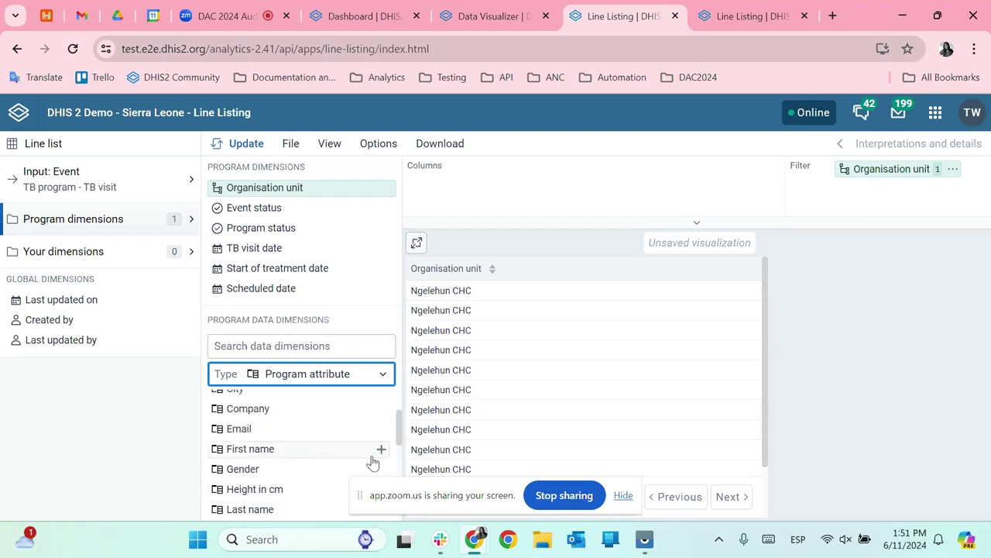
pyautogui.click(380, 447)
pyautogui.scroll(-1, 271, 471)
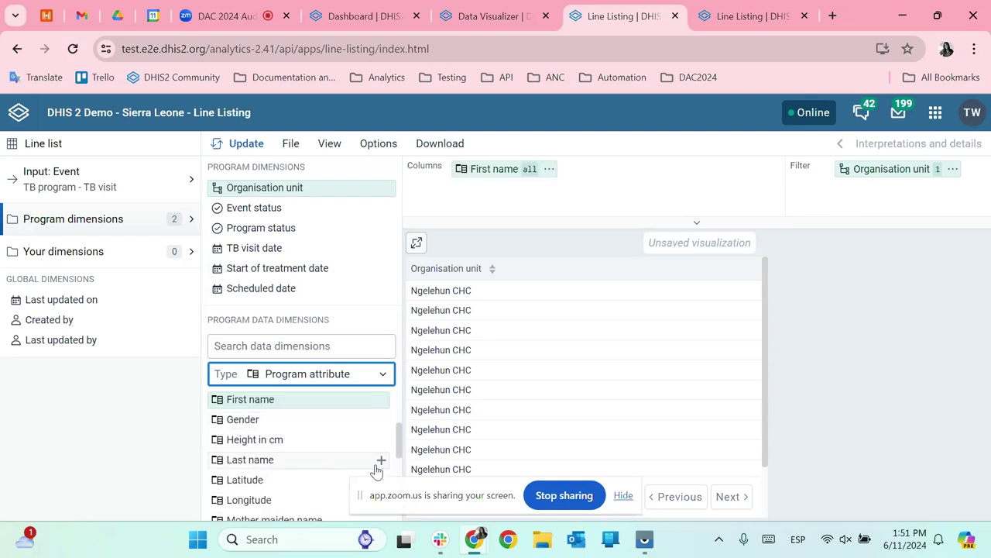
pyautogui.click(380, 460)
pyautogui.click(381, 420)
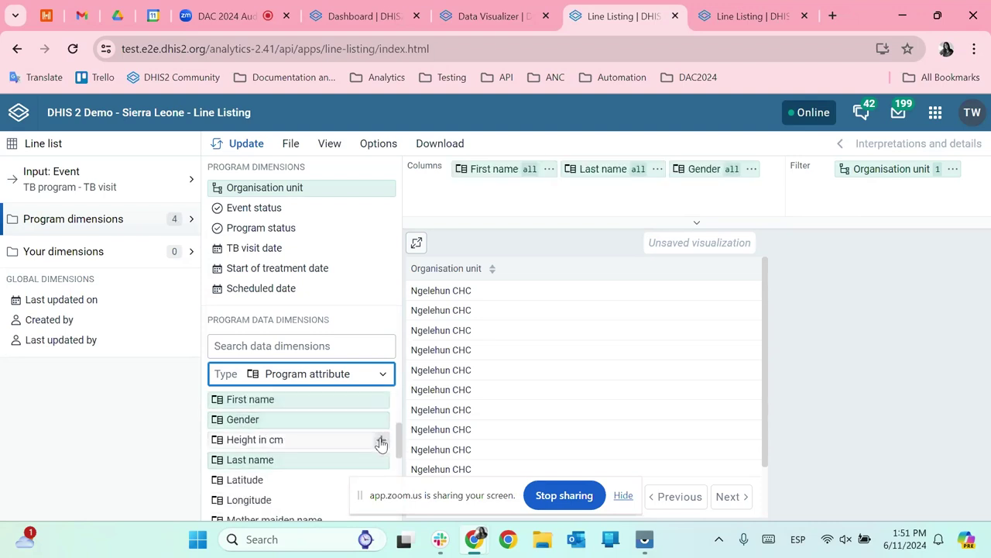
# Add the Height in cm attribute as a column and update the line list
pyautogui.click(380, 440)
pyautogui.scroll(-2, 300, 444)
pyautogui.scroll(5, 300, 445)
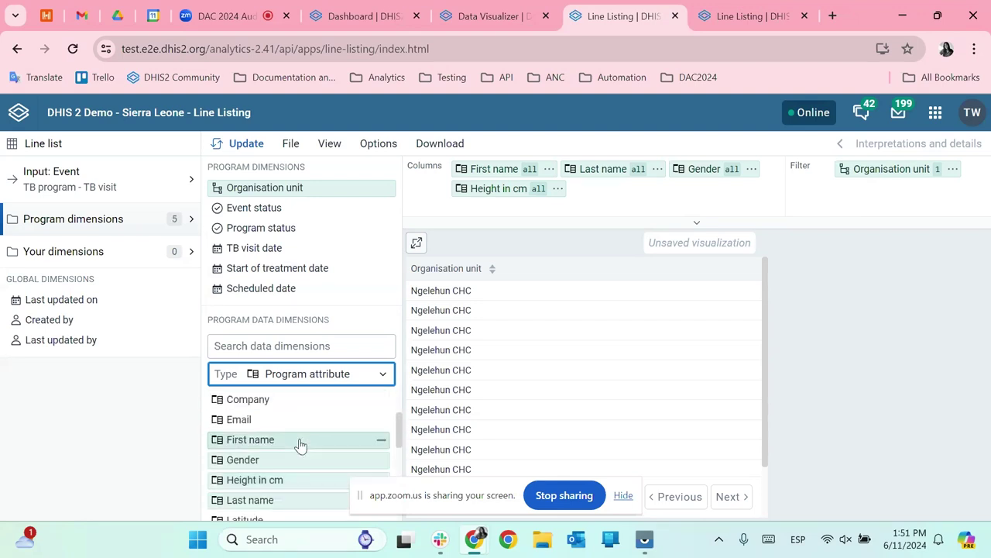
pyautogui.scroll(-3, 347, 448)
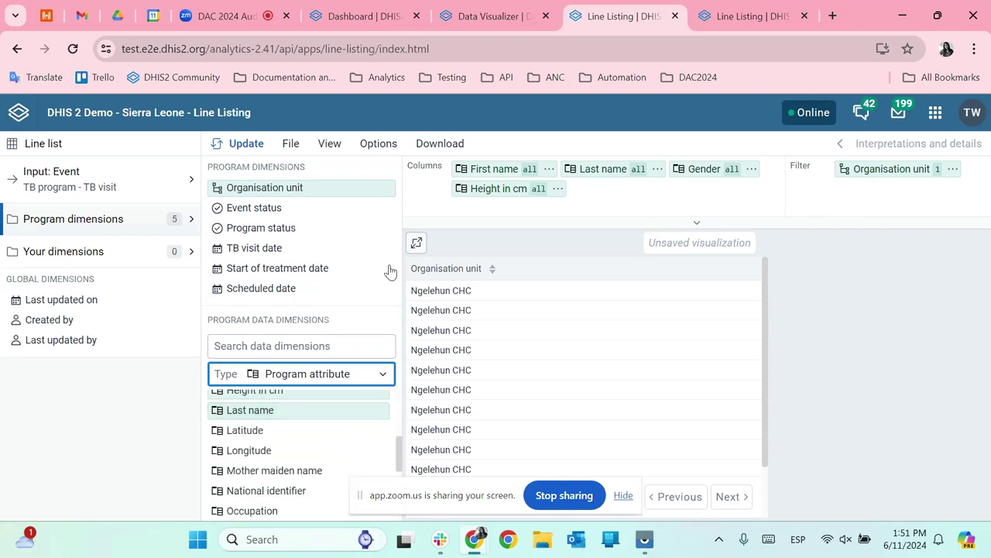
pyautogui.click(245, 144)
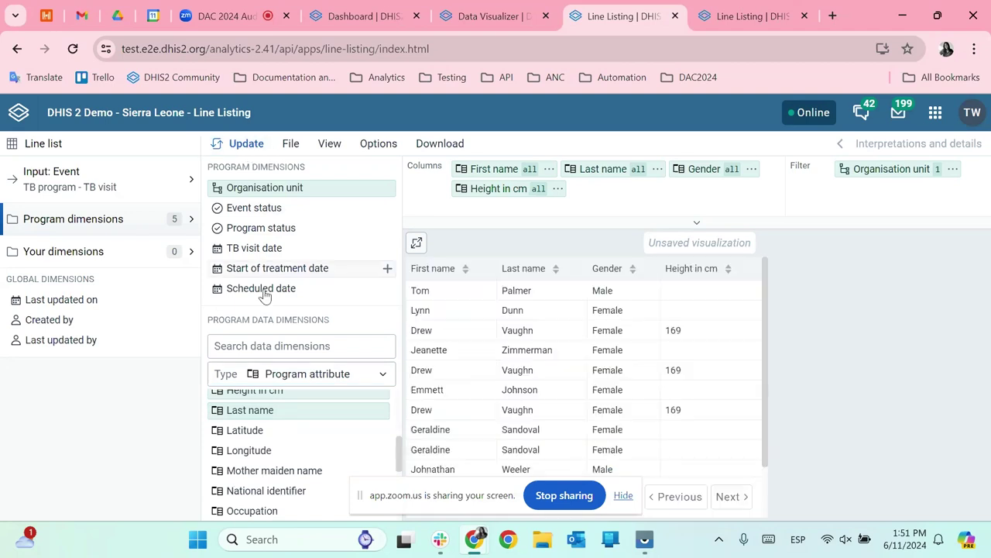
# Add the data elements TB Case Definition, TB Disease Classification and TB HIV testing done as columns and update the line list
pyautogui.click(316, 374)
pyautogui.click(291, 248)
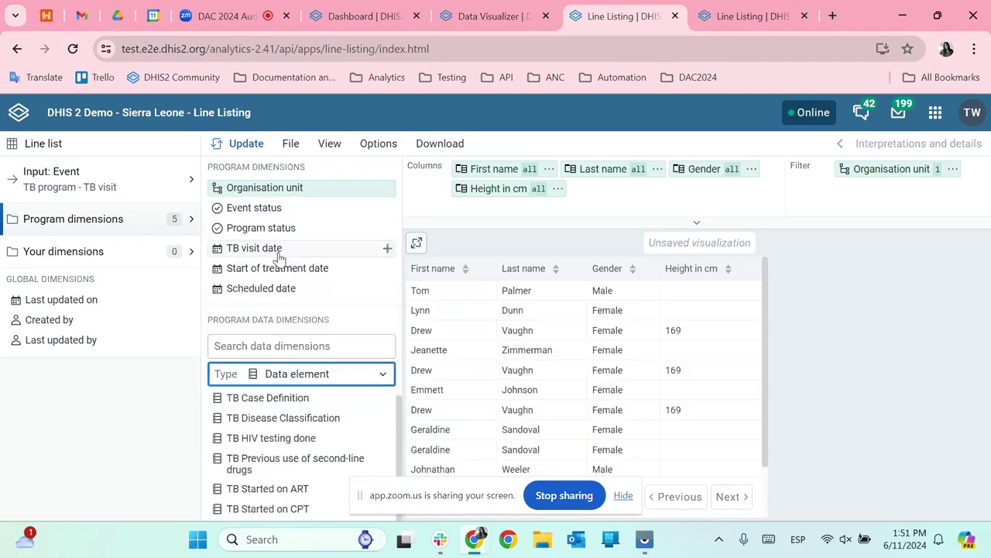
pyautogui.click(379, 403)
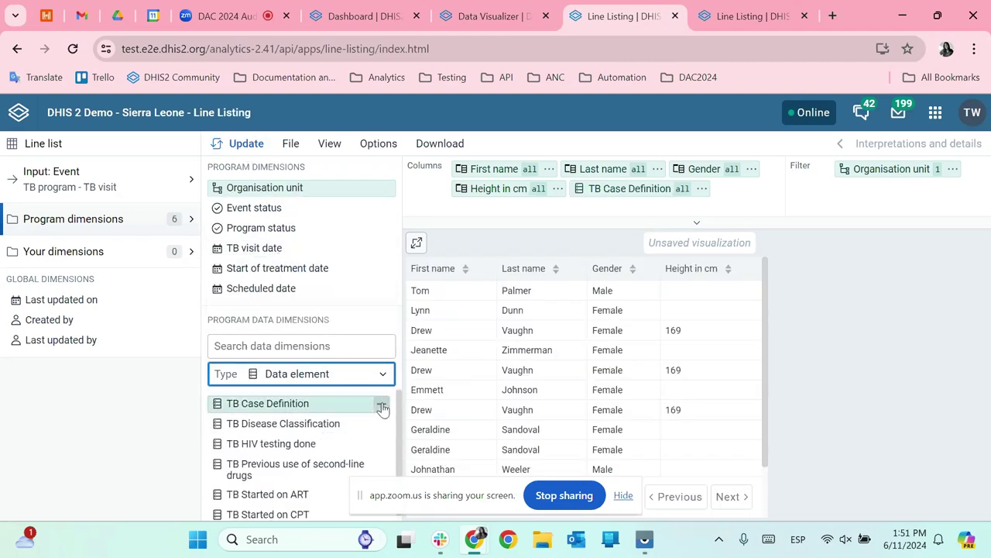
pyautogui.click(380, 423)
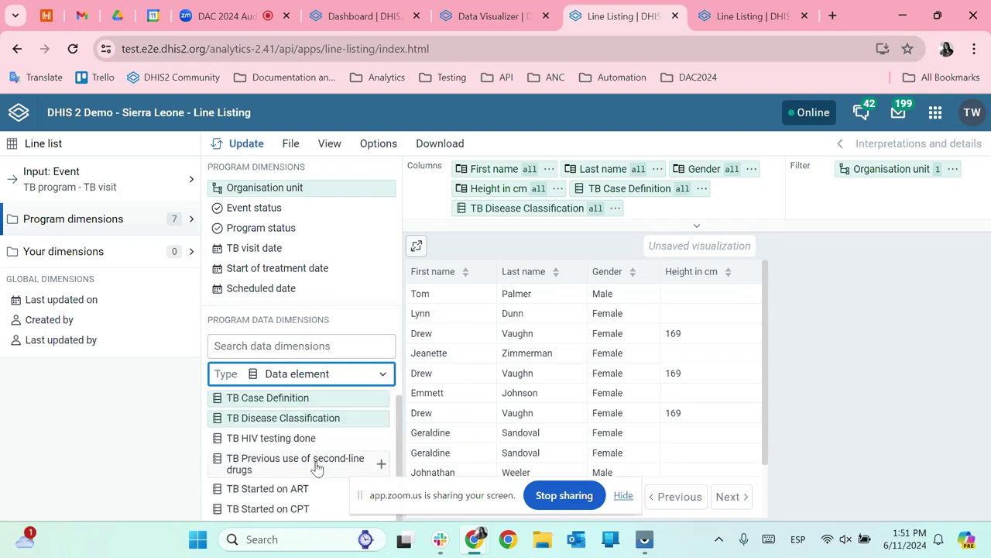
pyautogui.click(380, 439)
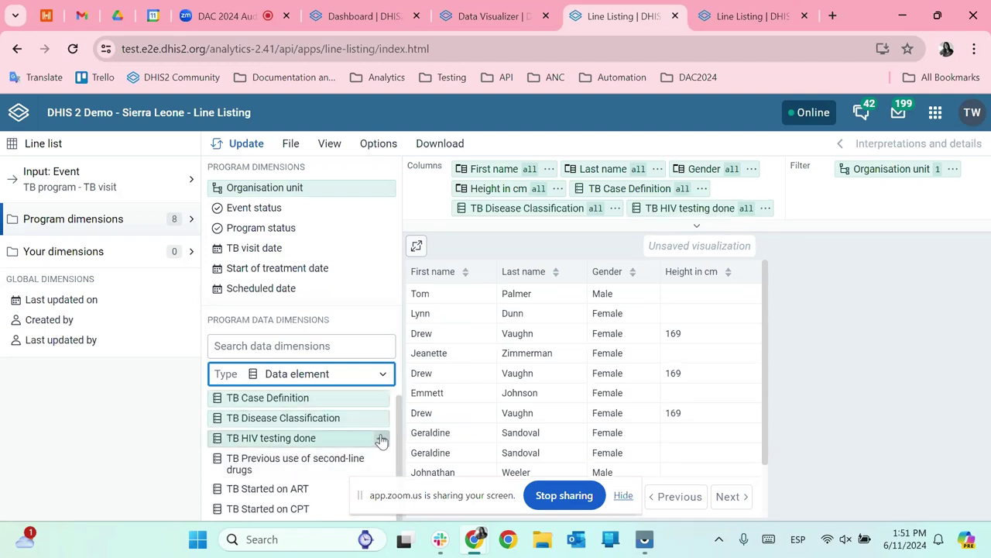
pyautogui.click(245, 143)
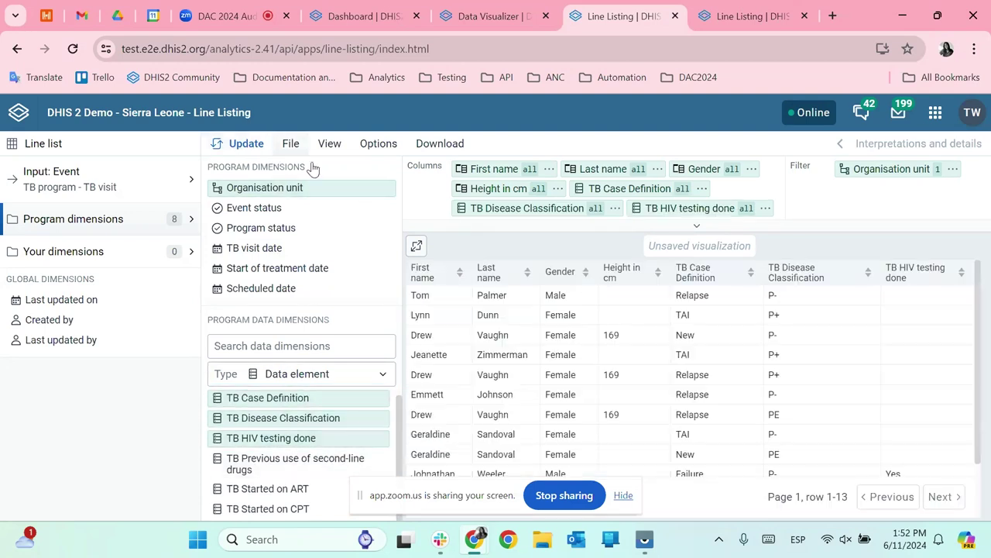
# Save the line list under the name "TB report"
pyautogui.scroll(-3, 783, 411)
pyautogui.scroll(3, 784, 413)
pyautogui.click(290, 144)
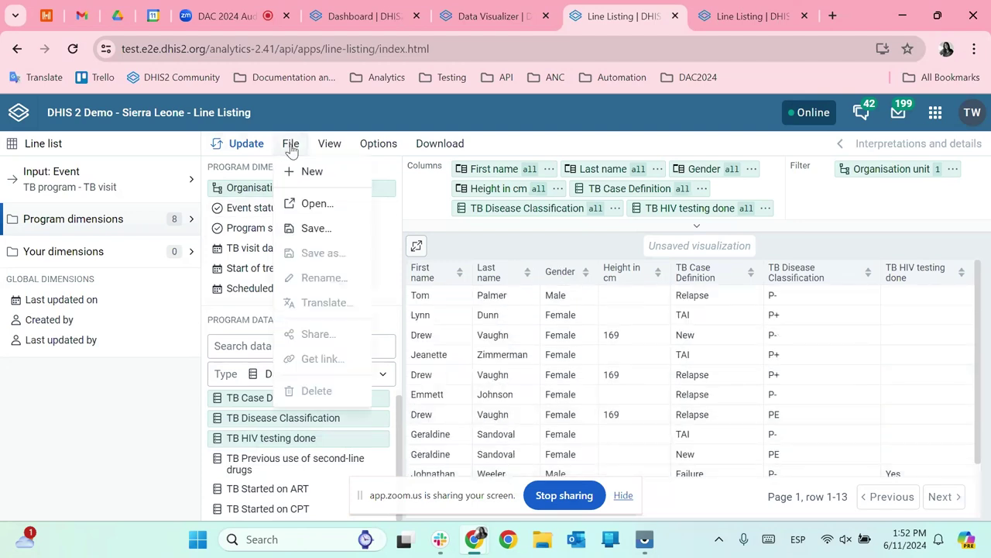
pyautogui.click(323, 228)
pyautogui.click(364, 221)
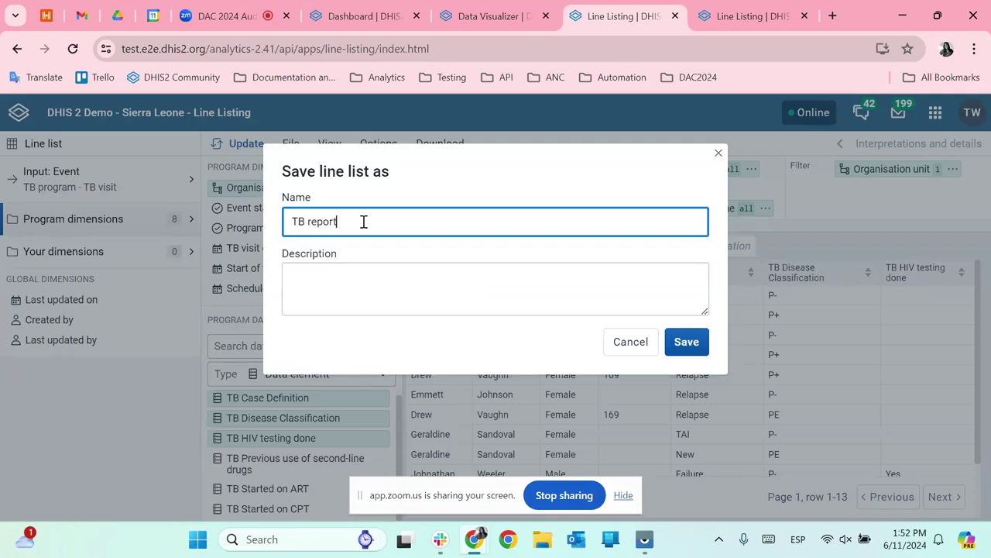
pyautogui.write('TB report')
pyautogui.click(687, 341)
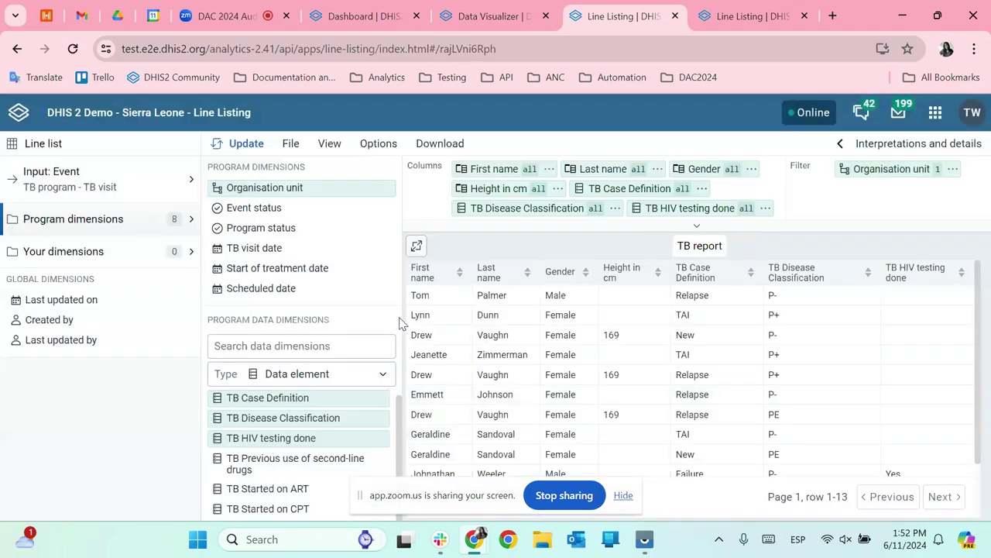
# Share the TB report with all users, giving them View only metadata access
pyautogui.click(290, 145)
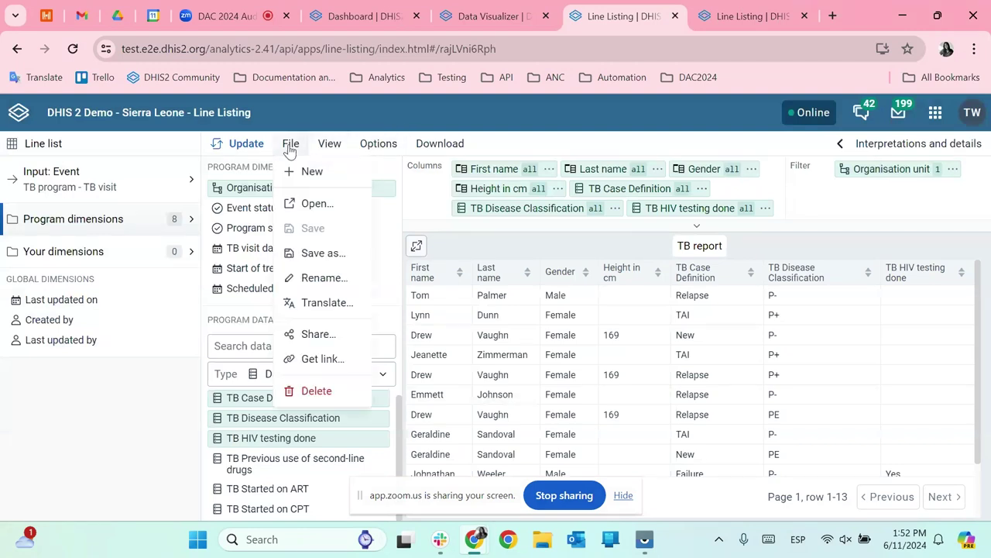
pyautogui.click(330, 334)
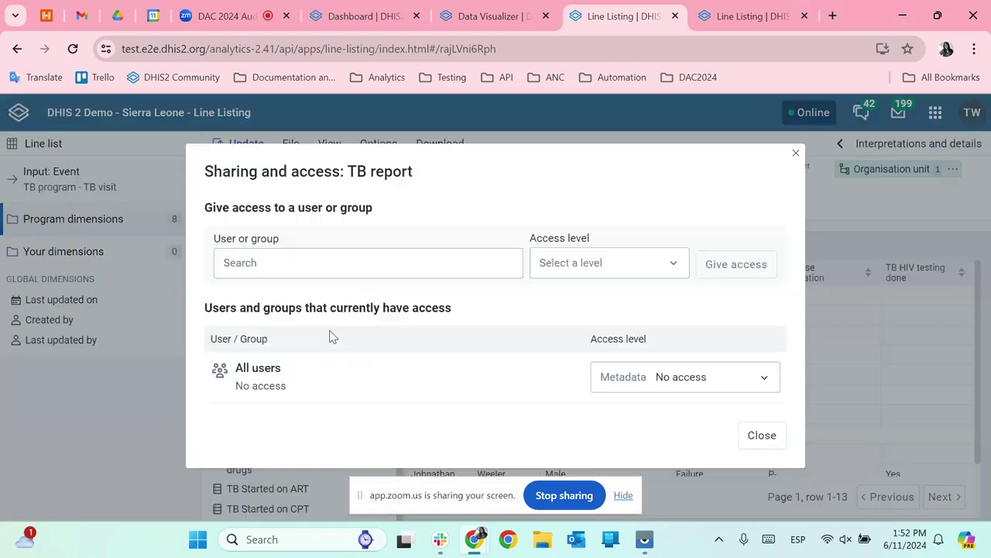
pyautogui.click(722, 378)
pyautogui.click(688, 429)
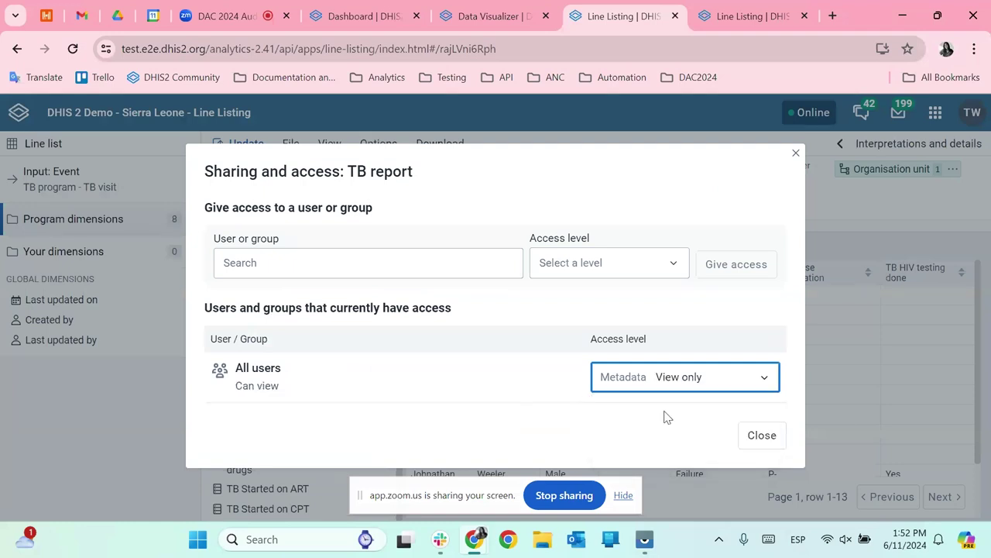
pyautogui.click(762, 435)
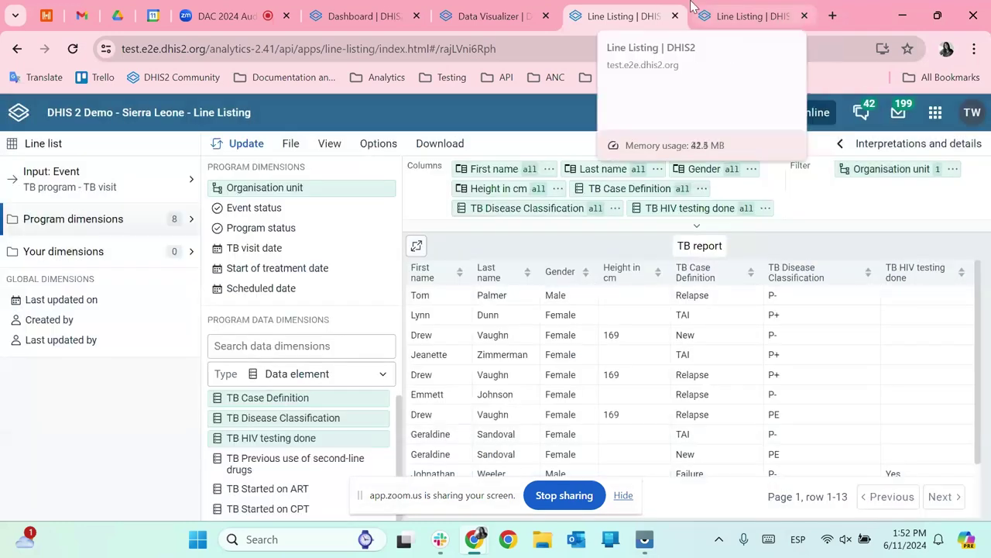
pyautogui.click(758, 10)
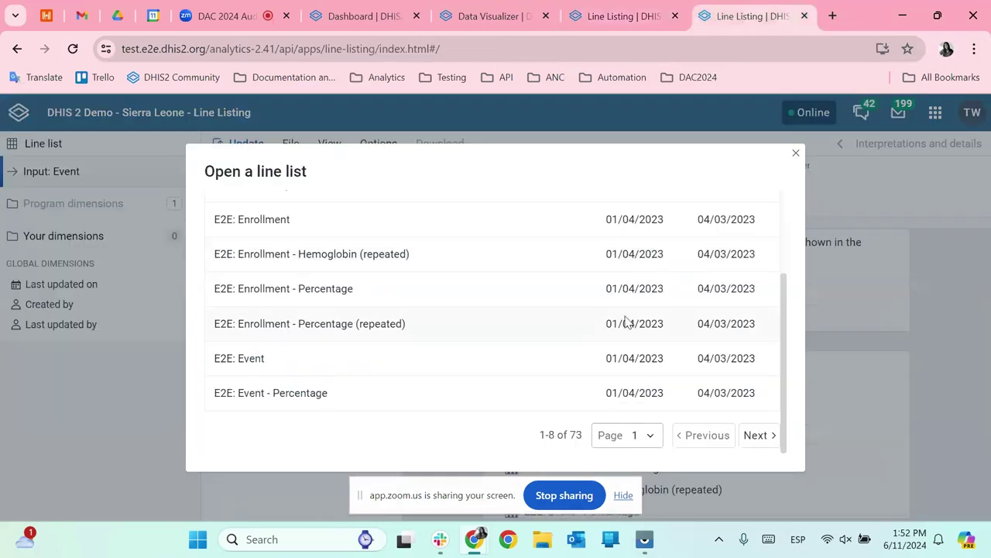
pyautogui.click(529, 7)
pyautogui.click(612, 6)
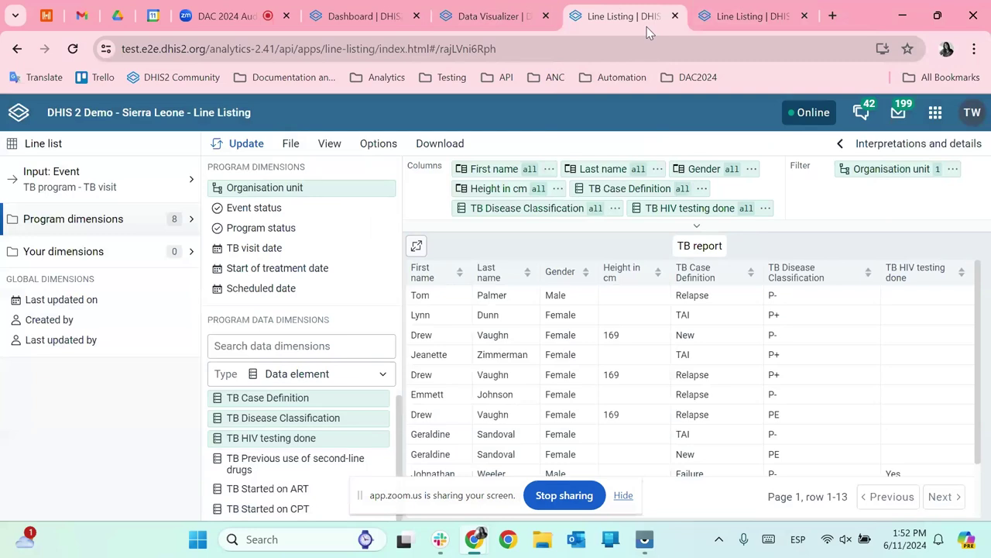
# Switch to the Android Settings app and open the analytics settings that manage program visualizations
pyautogui.click(935, 112)
pyautogui.scroll(-1, 826, 307)
pyautogui.scroll(-7, 824, 306)
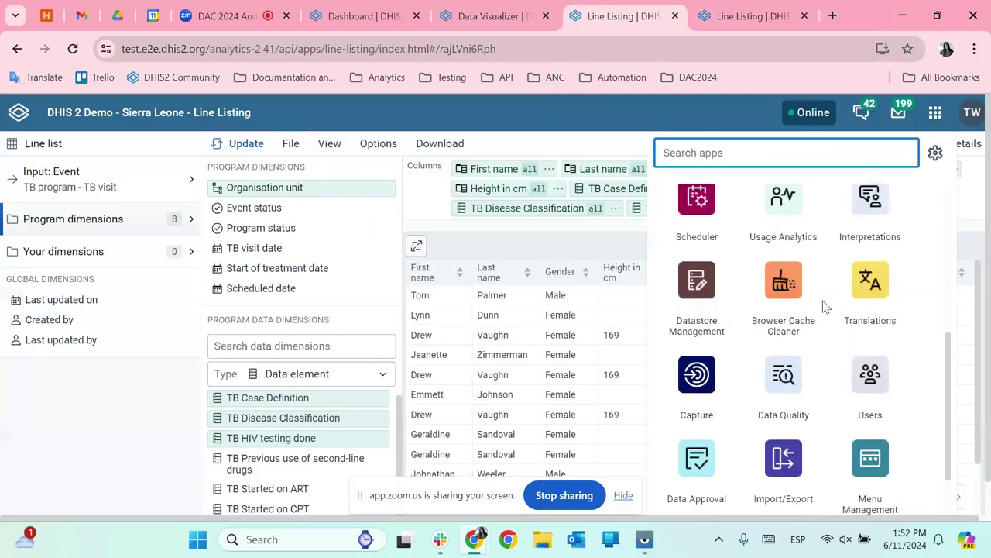
pyautogui.click(801, 498)
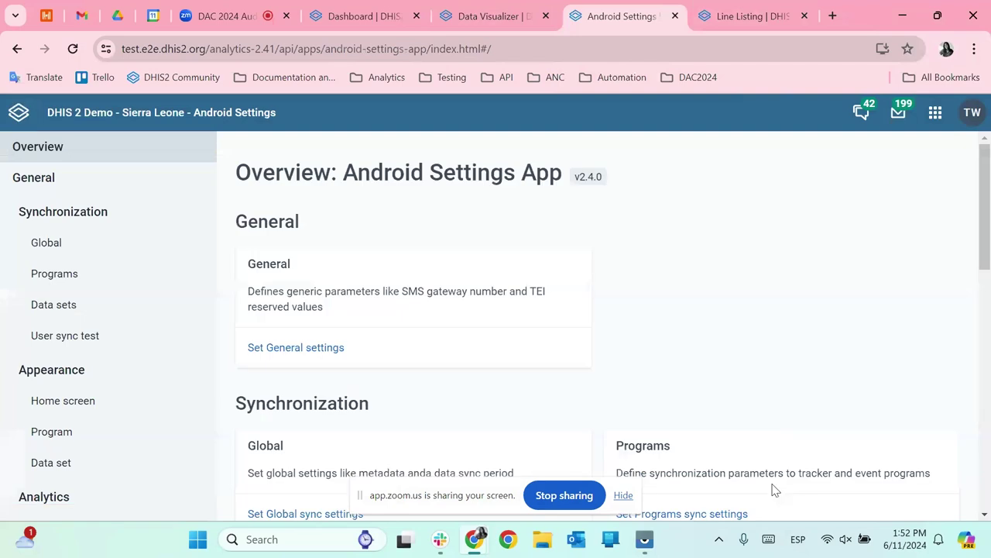
pyautogui.scroll(-1, 242, 306)
pyautogui.scroll(-10, 137, 237)
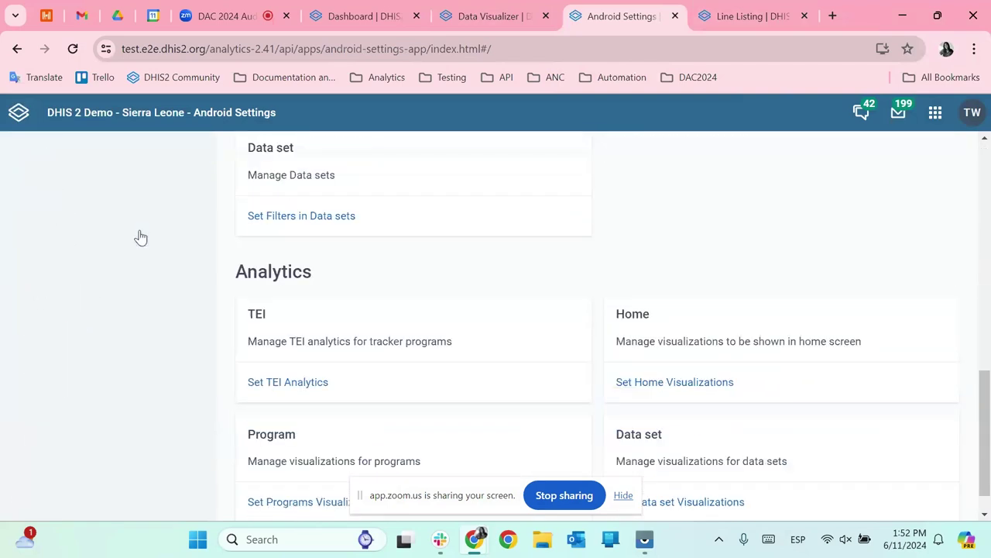
pyautogui.scroll(7, 132, 252)
pyautogui.scroll(1, 117, 294)
pyautogui.click(100, 361)
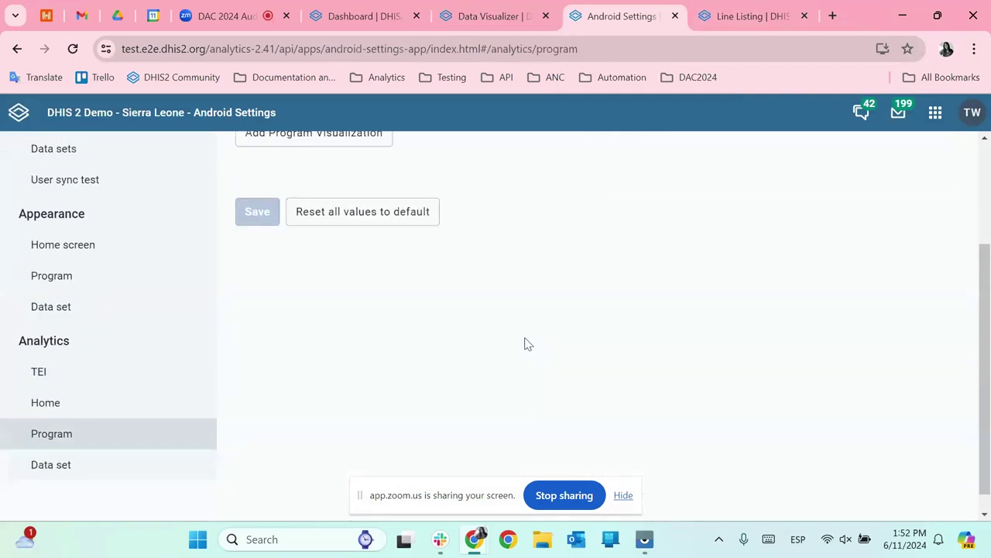
# Start adding a program visualization of type Event Visualization for the TB program
pyautogui.click(346, 294)
pyautogui.click(358, 283)
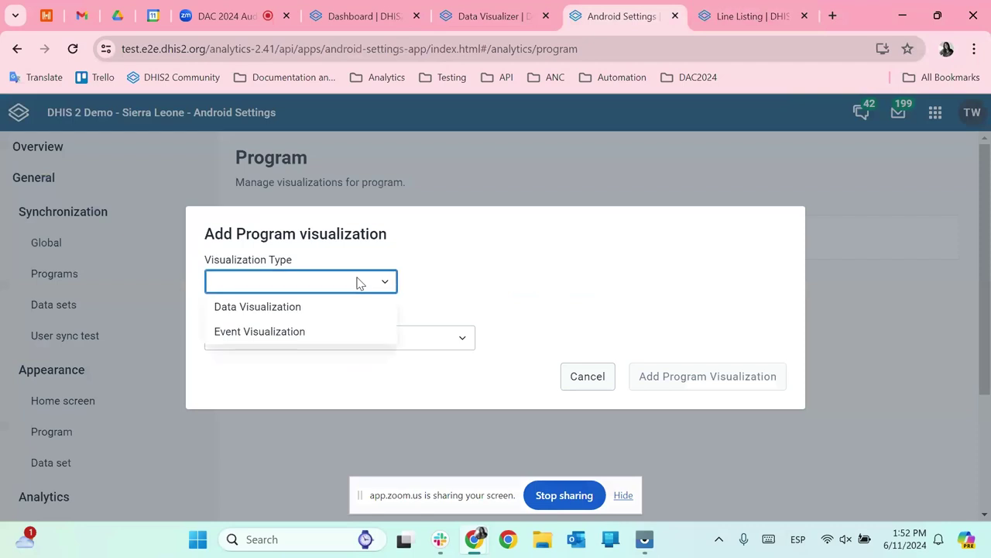
pyautogui.click(311, 333)
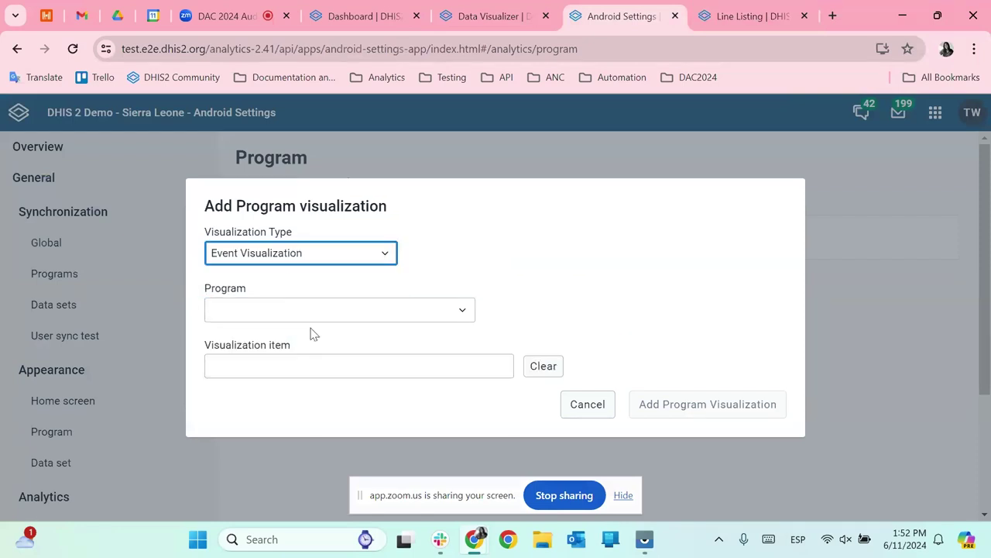
pyautogui.click(312, 314)
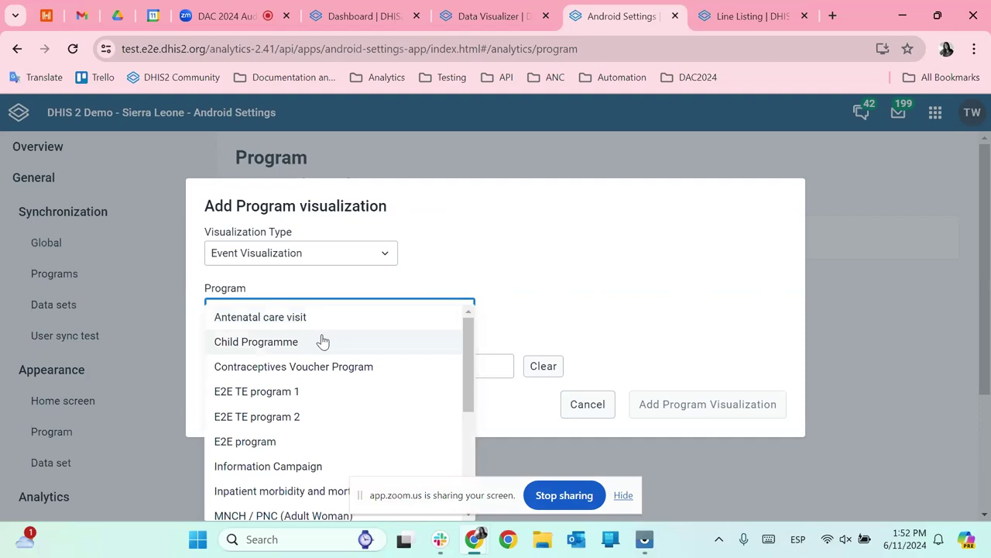
pyautogui.scroll(-3, 321, 338)
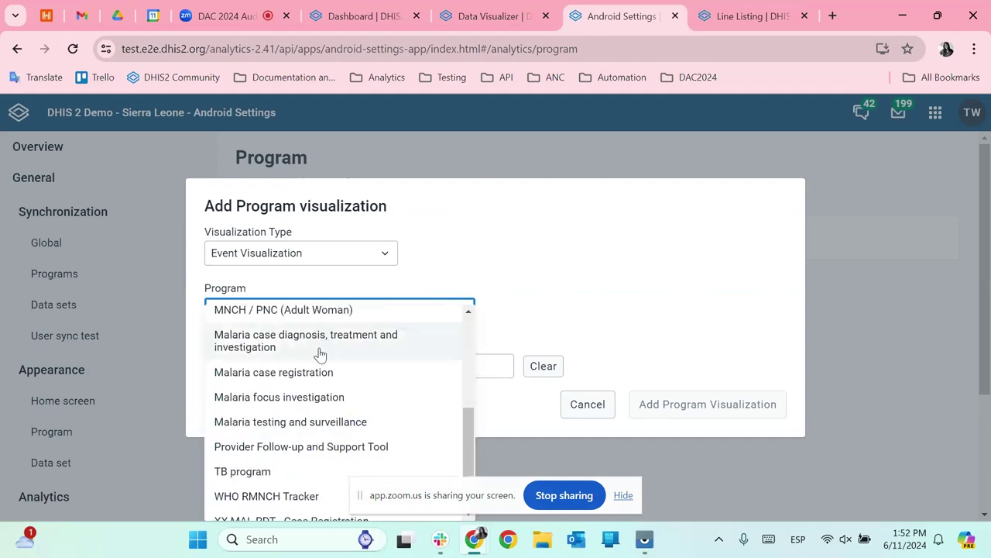
pyautogui.click(267, 470)
# Search the visualization items for "tb" and look through the expanded list of suggestions
pyautogui.click(257, 368)
pyautogui.write('tb')
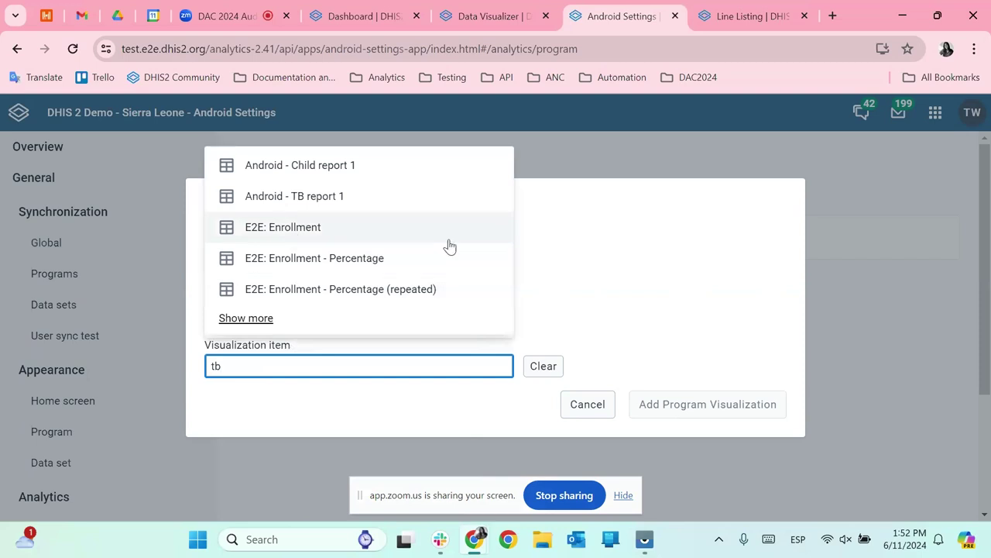
pyautogui.click(245, 318)
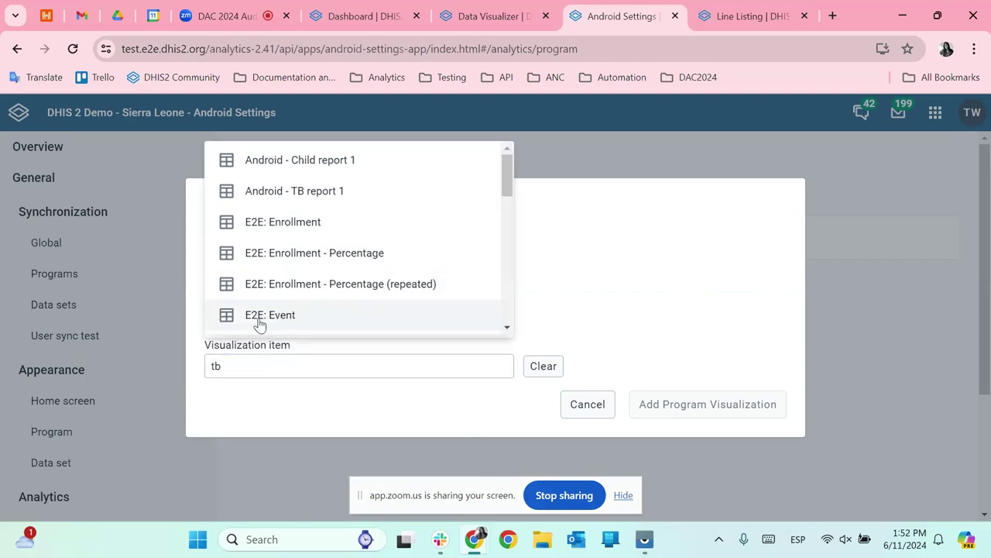
pyautogui.scroll(-5, 366, 304)
pyautogui.scroll(-3, 364, 296)
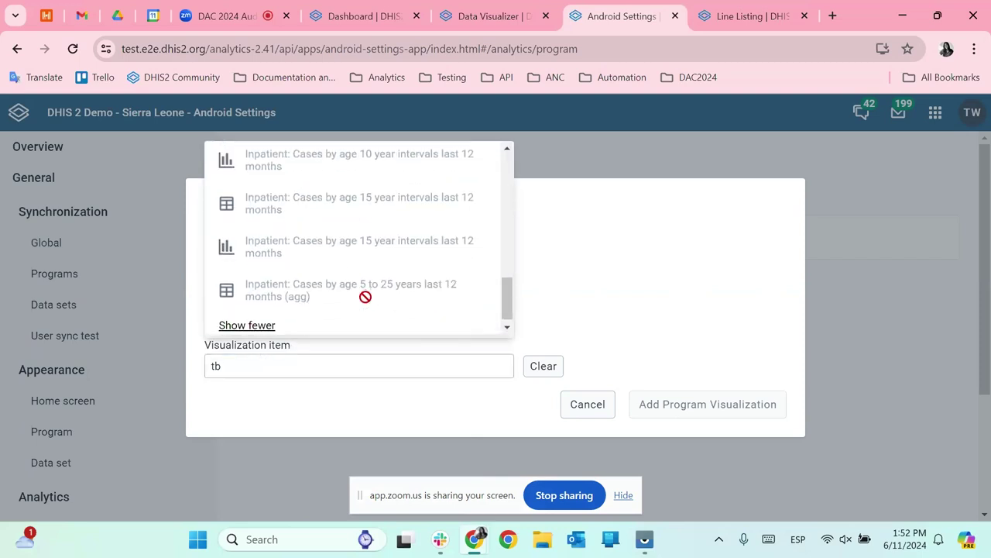
pyautogui.scroll(10, 356, 306)
# Clear the visualization item search and repeat it with "TB"
pyautogui.click(276, 366)
pyautogui.press('BackSpace')
pyautogui.press('BackSpace')
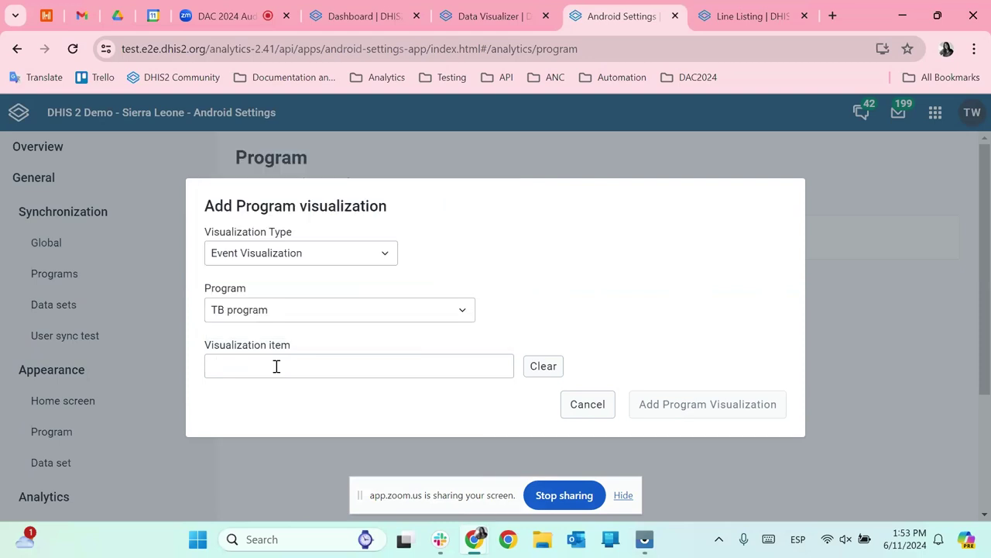
pyautogui.click(276, 367)
pyautogui.write('TB')
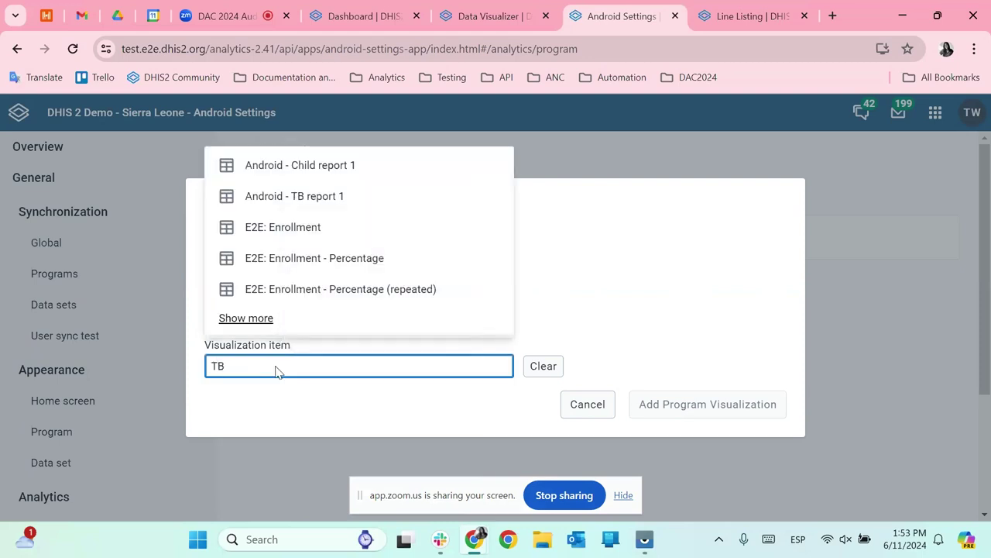
# Switch to the other open Line Listing app, check the saved line lists and close the Open a line list dialog
pyautogui.click(748, 16)
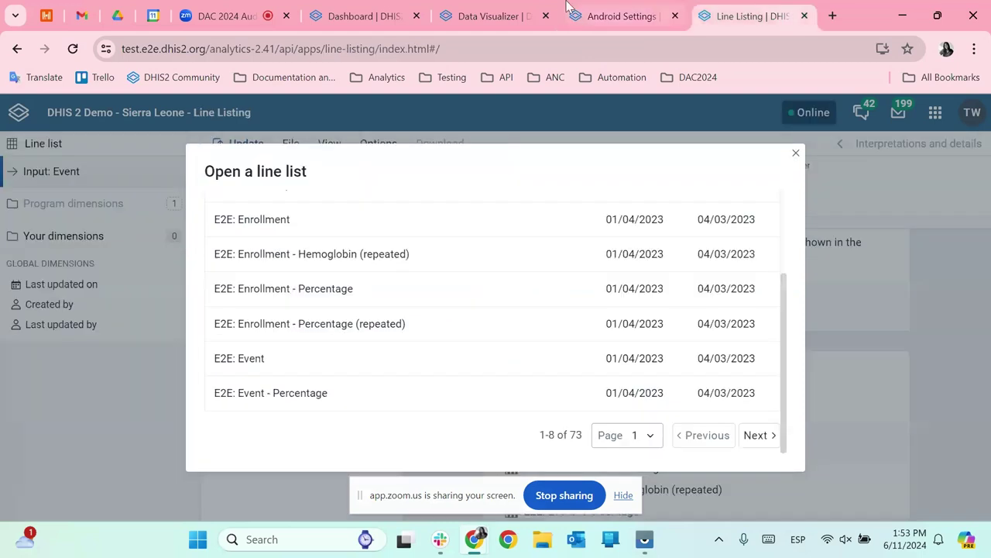
pyautogui.scroll(3, 357, 383)
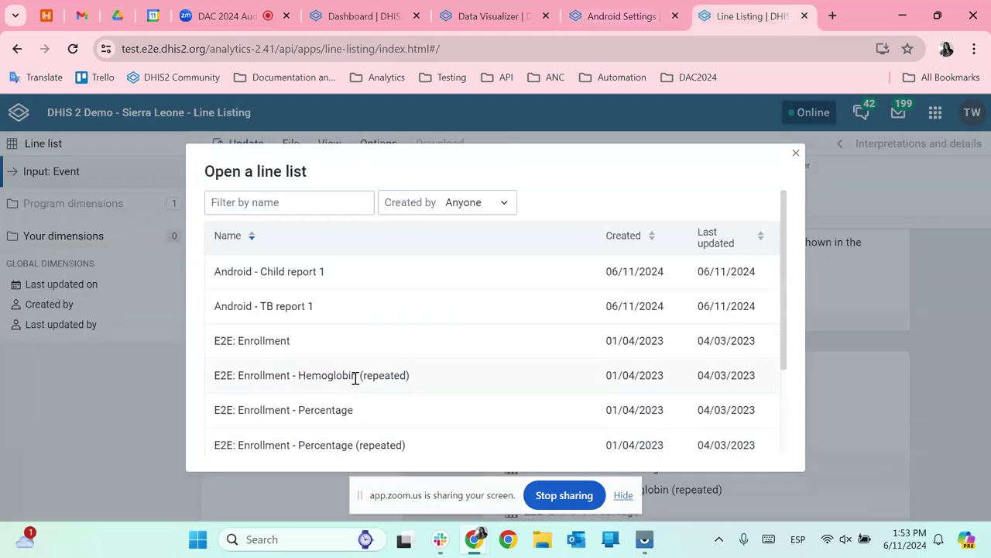
pyautogui.click(105, 422)
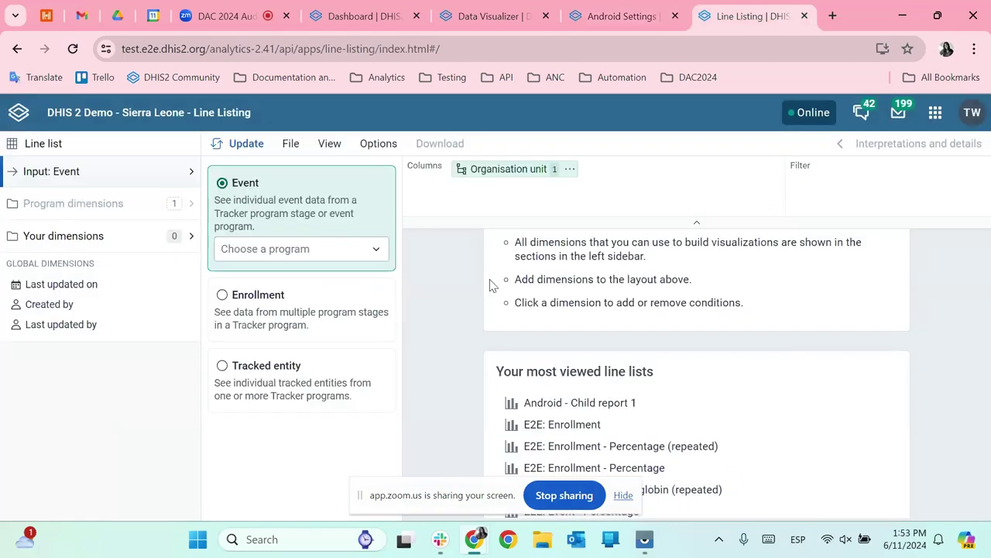
pyautogui.click(628, 14)
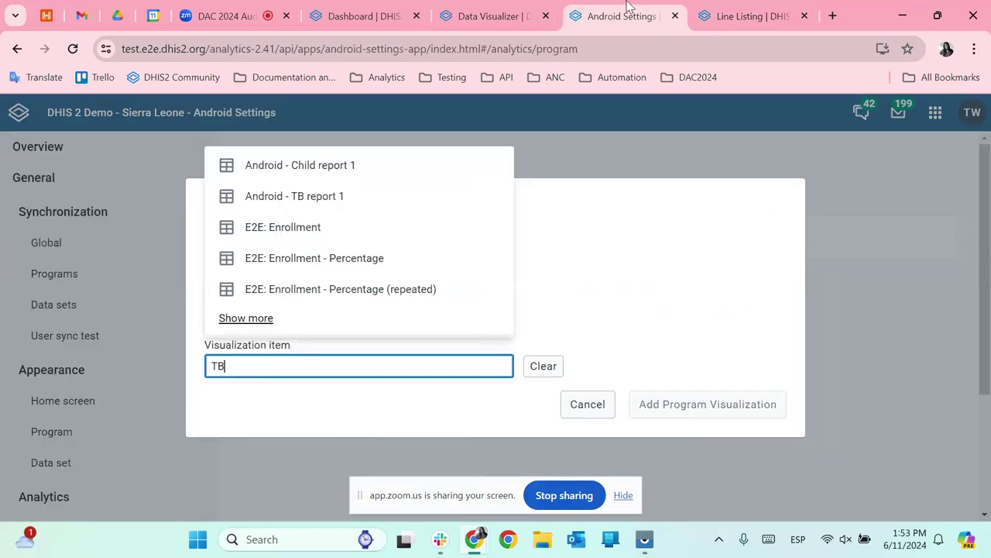
pyautogui.click(503, 8)
pyautogui.hotkey('ctrl', 'Tab')
pyautogui.hotkey('ctrl', 'Tab')
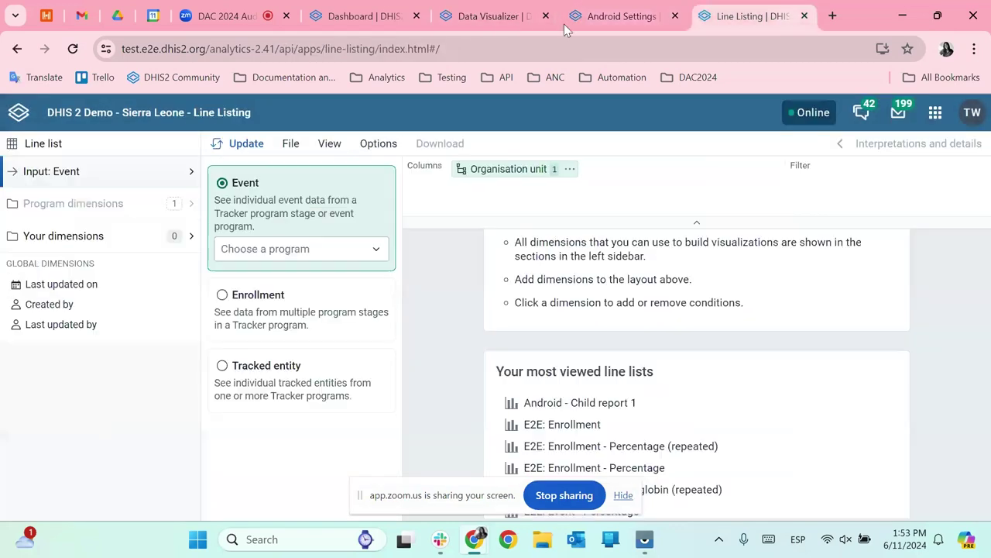
# Reload the Line Listing app, search the saved line lists for "tb" and open TB report
pyautogui.click(72, 48)
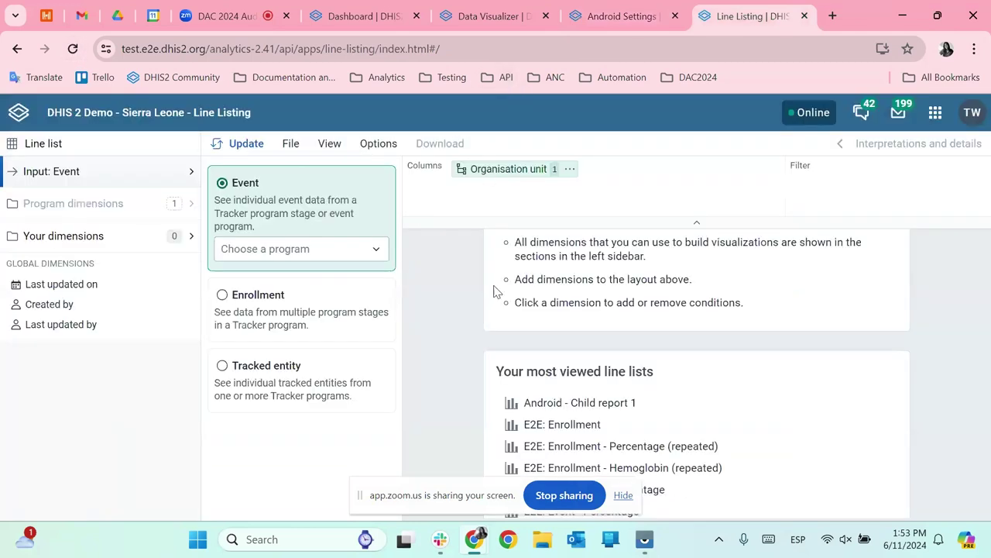
pyautogui.click(290, 145)
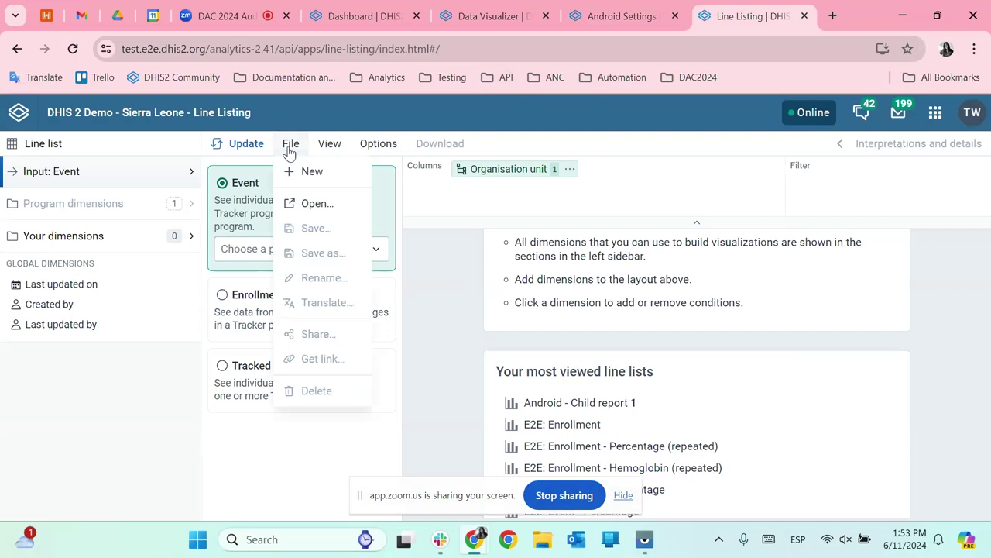
pyautogui.click(319, 204)
pyautogui.click(293, 206)
pyautogui.write('t')
pyautogui.press('BackSpace')
pyautogui.write('tb')
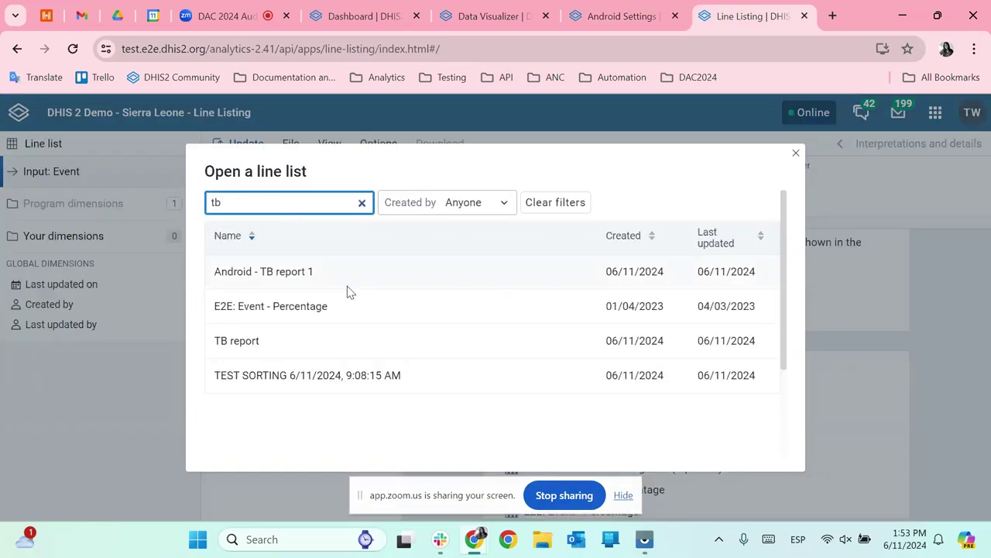
pyautogui.click(268, 341)
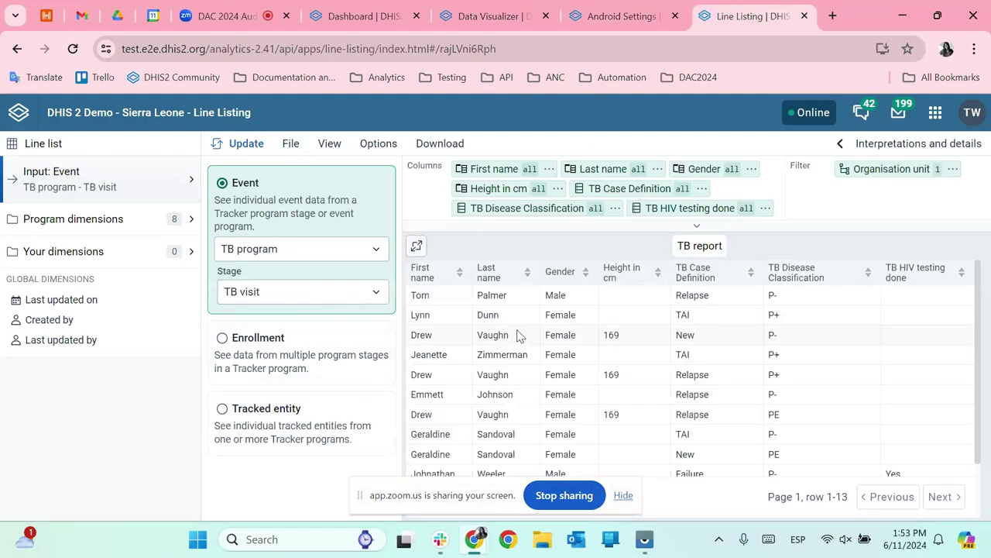
# Check the sharing and access settings of the TB report line list and close them
pyautogui.click(290, 143)
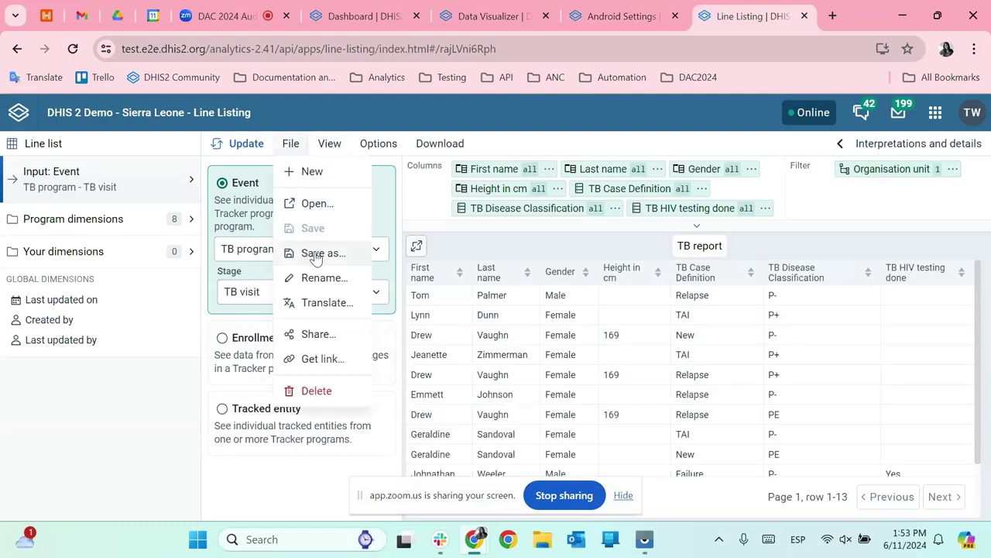
pyautogui.click(316, 339)
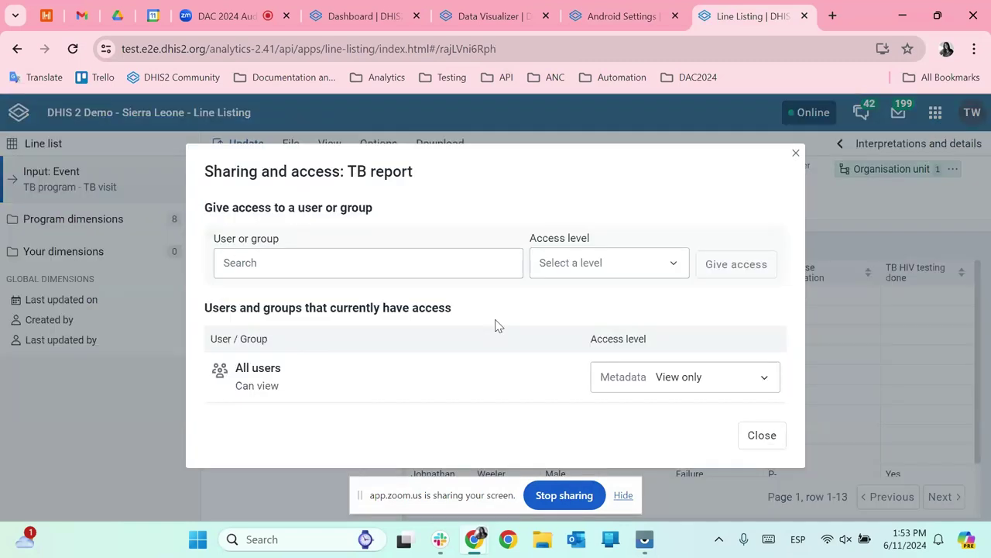
pyautogui.click(761, 434)
pyautogui.click(290, 144)
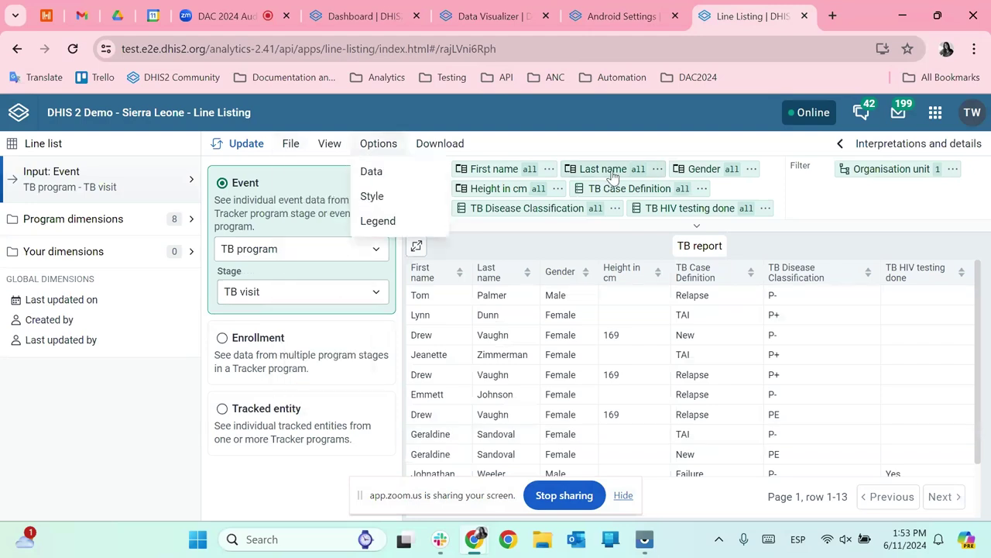
# Switch to the Android Settings app, cancel the pending program visualization and reload the page
pyautogui.click(651, 23)
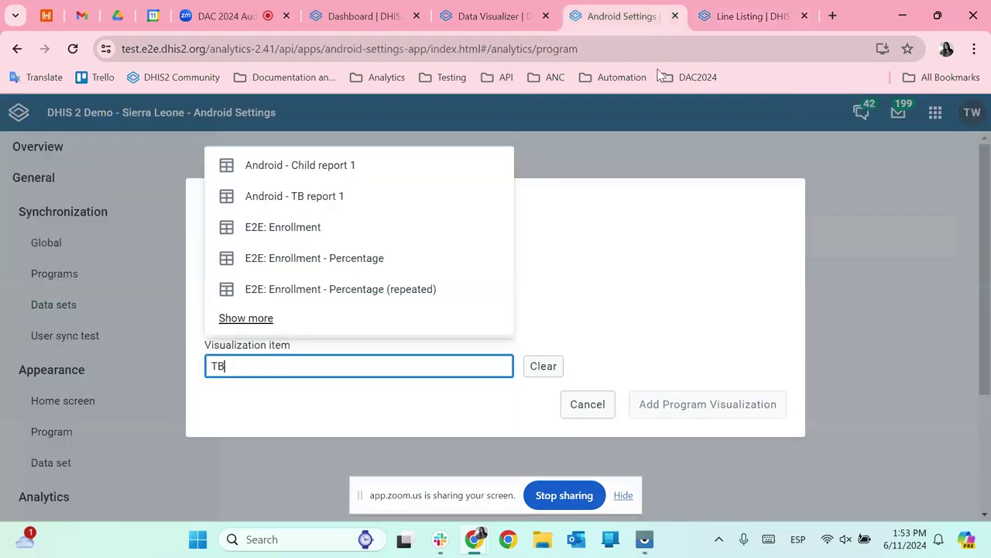
pyautogui.click(828, 198)
pyautogui.click(598, 404)
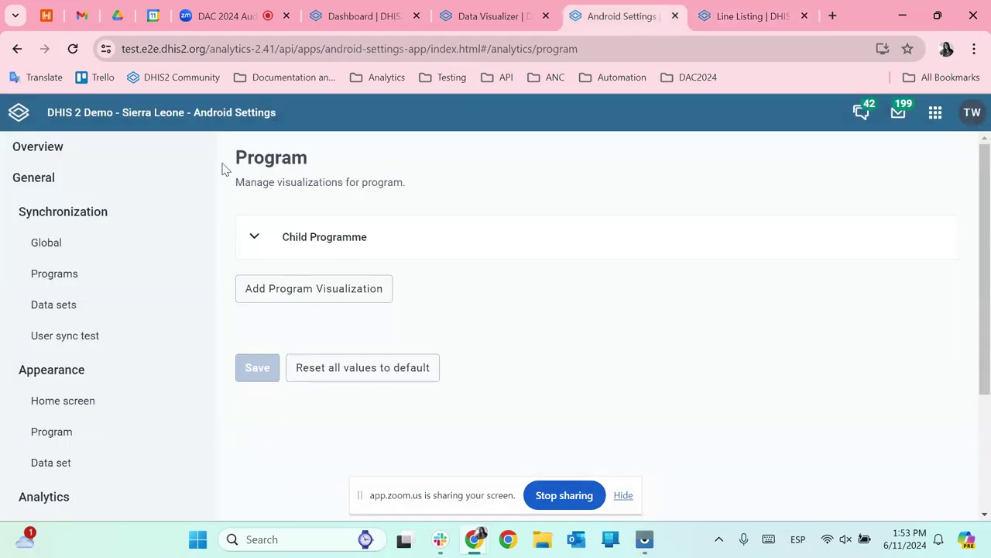
pyautogui.click(73, 49)
# Try again to add a program visualization of type Event Visualization for the TB program
pyautogui.click(281, 303)
pyautogui.click(315, 285)
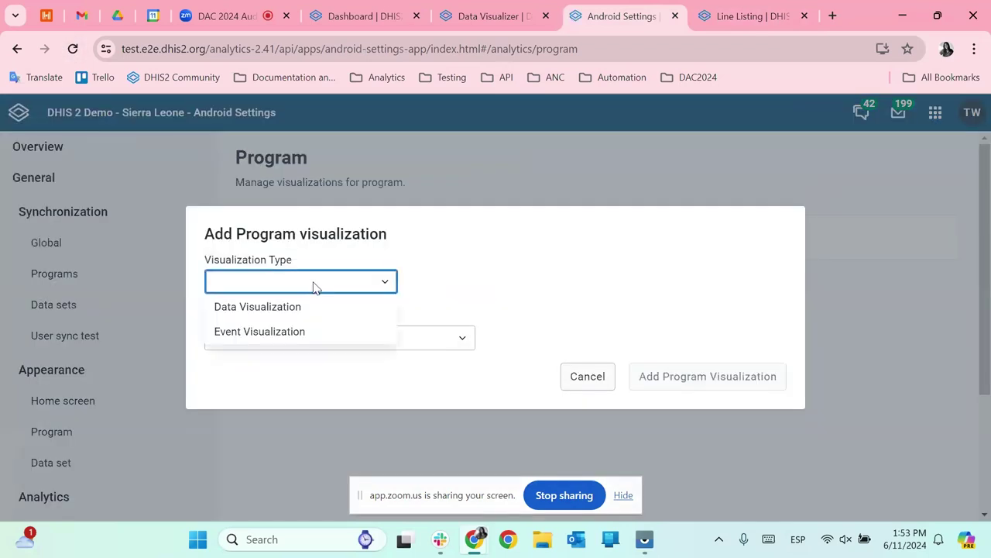
pyautogui.click(304, 331)
pyautogui.click(322, 318)
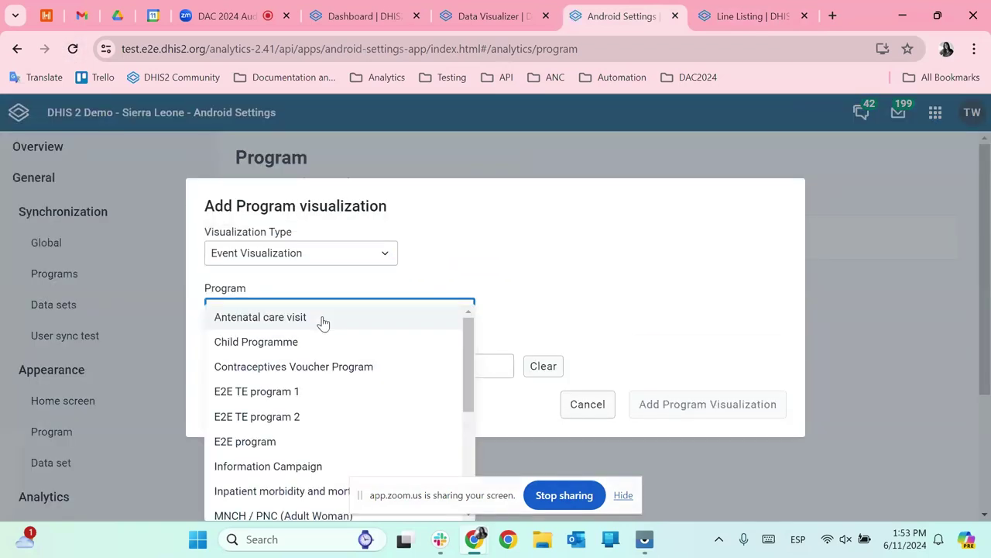
pyautogui.scroll(-5, 321, 388)
pyautogui.click(310, 458)
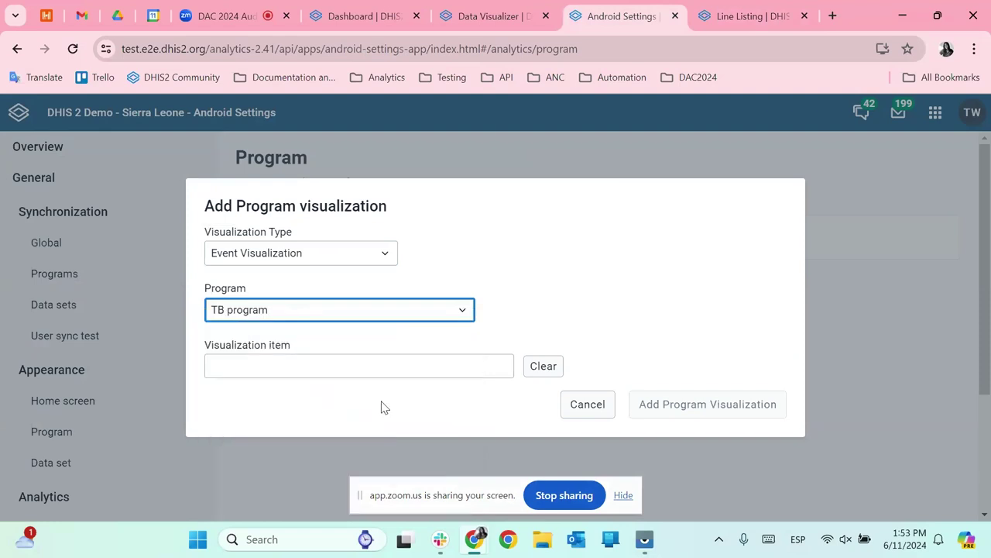
# Search the visualization items for "tb", then clear the search and repeat it
pyautogui.click(454, 370)
pyautogui.write('t')
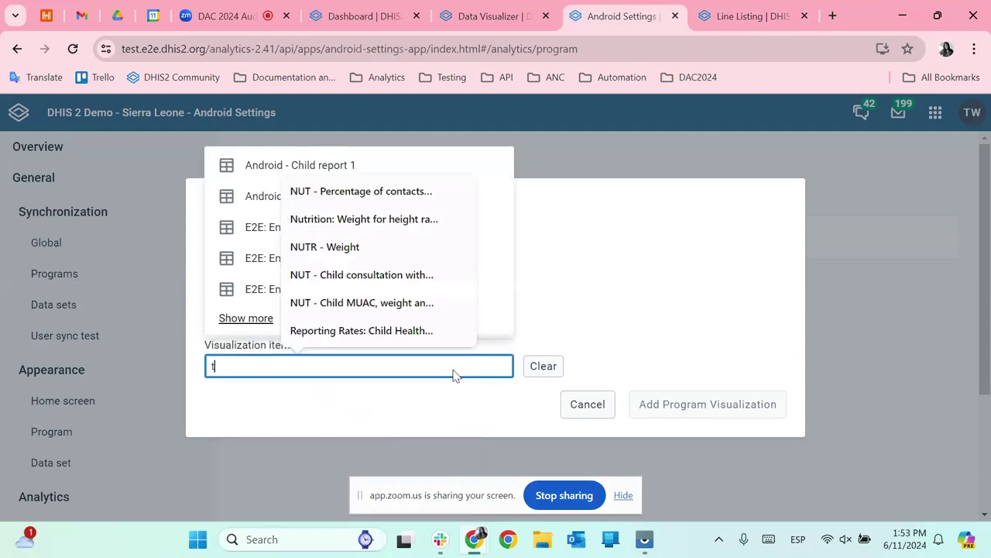
pyautogui.write('b')
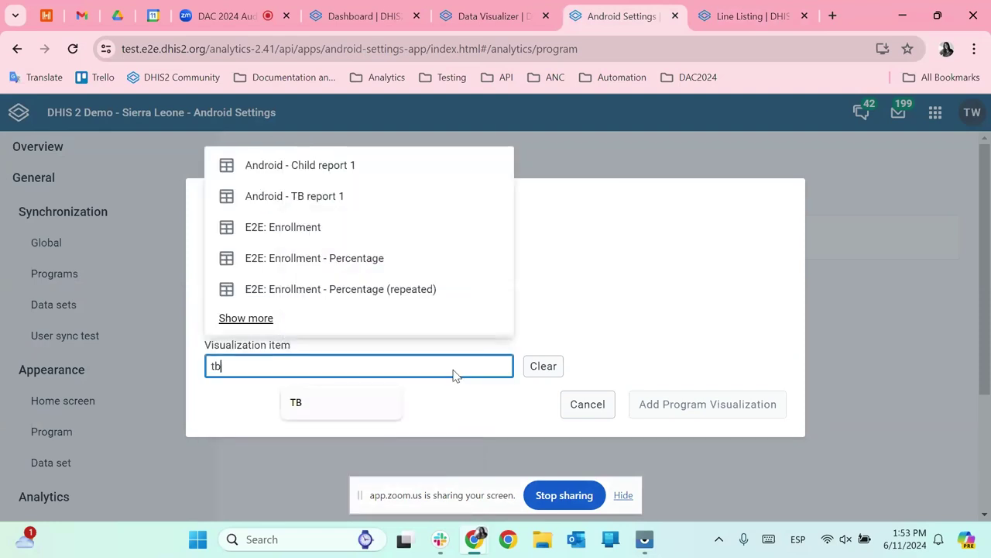
pyautogui.press('BackSpace')
pyautogui.press('BackSpace')
pyautogui.click(260, 367)
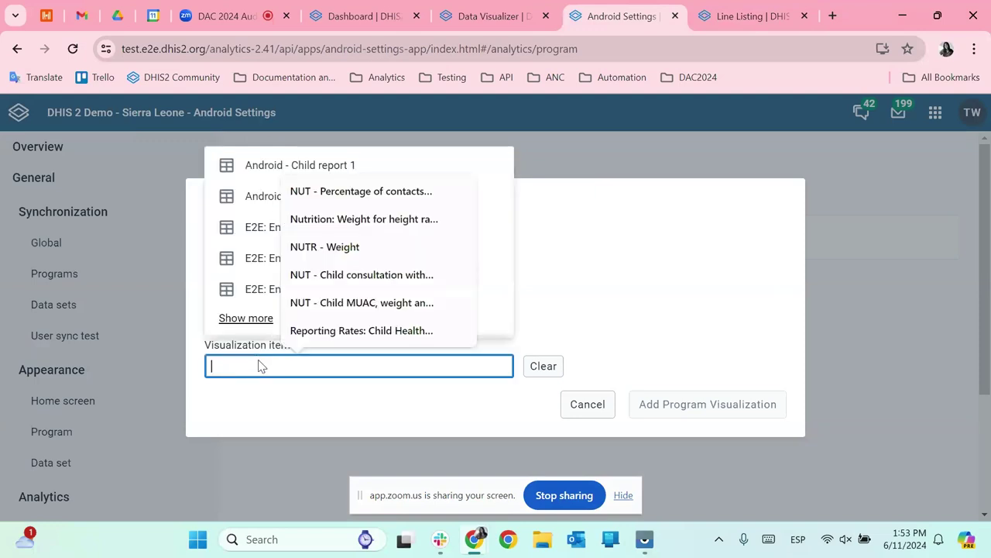
pyautogui.write('tb')
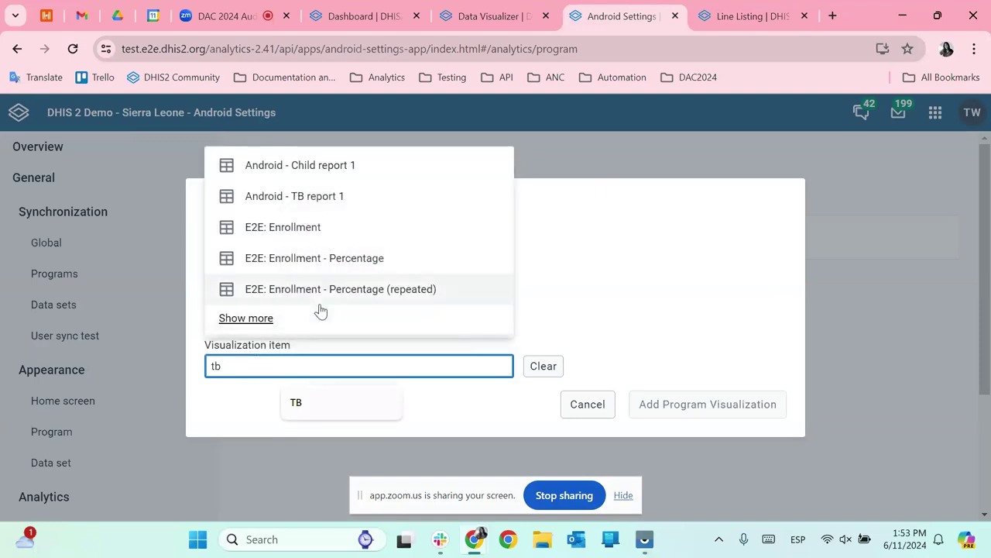
# Look through the expanded list of visualization items, clear the search and cancel adding the program visualization
pyautogui.click(242, 319)
pyautogui.scroll(-3, 356, 259)
pyautogui.scroll(3, 372, 244)
pyautogui.scroll(-10, 381, 220)
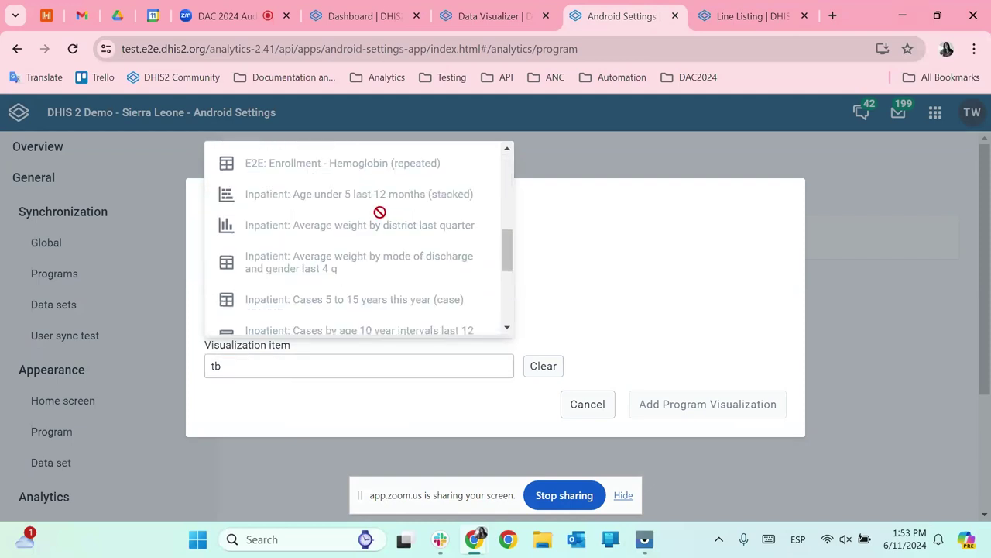
pyautogui.scroll(10, 381, 220)
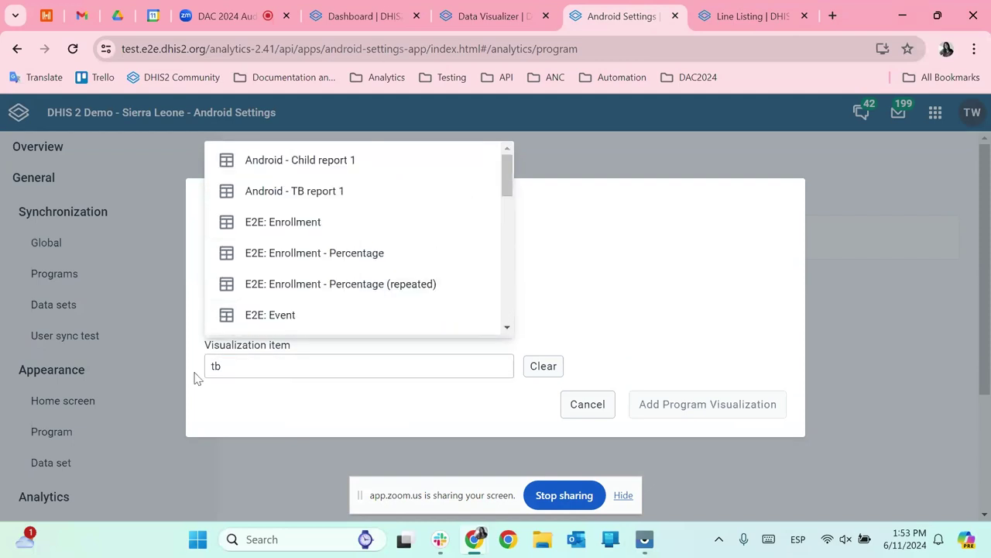
pyautogui.press('BackSpace')
pyautogui.press('BackSpace')
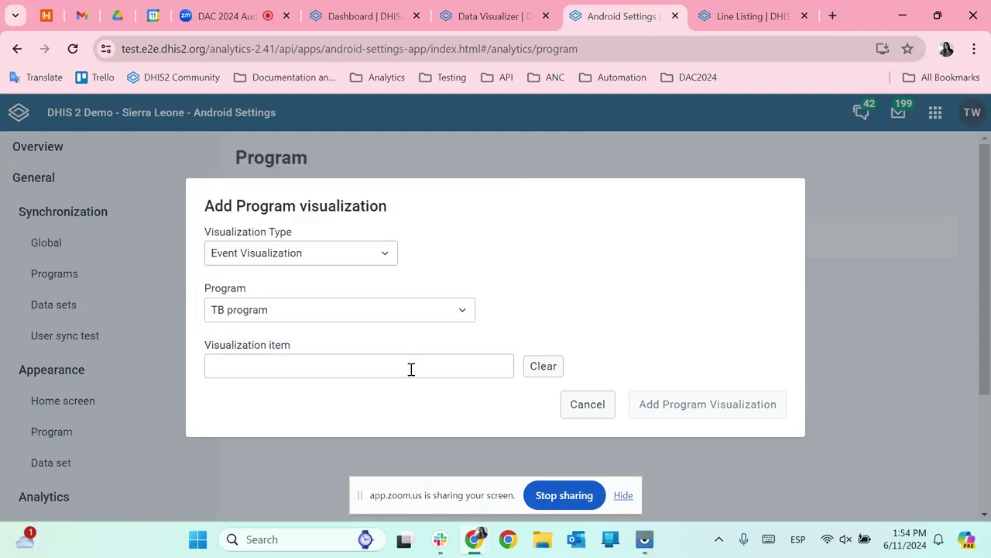
pyautogui.click(586, 404)
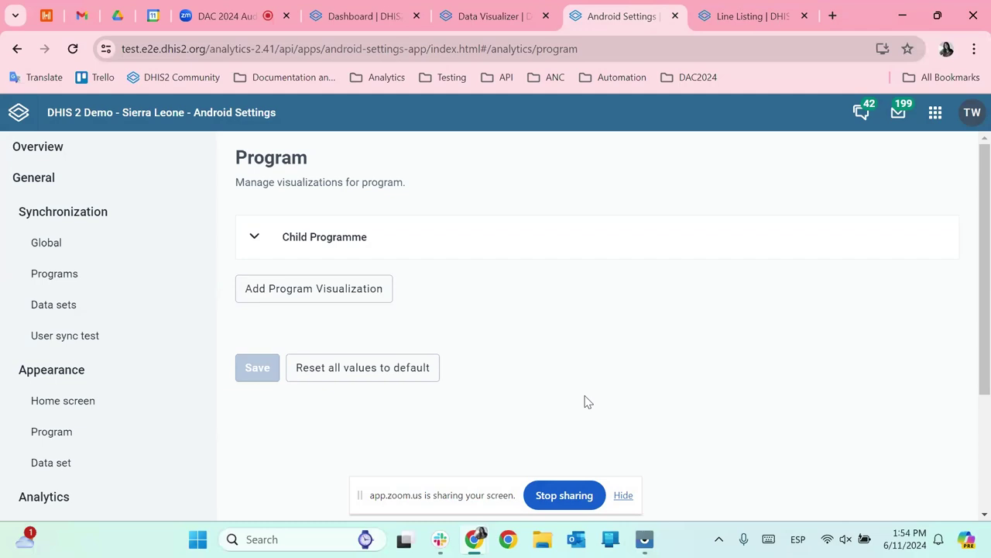
# Expand the Child Programme entry and glance at the open Data Visualizer, Dashboard and Line Listing apps before returning to Android Settings
pyautogui.click(256, 234)
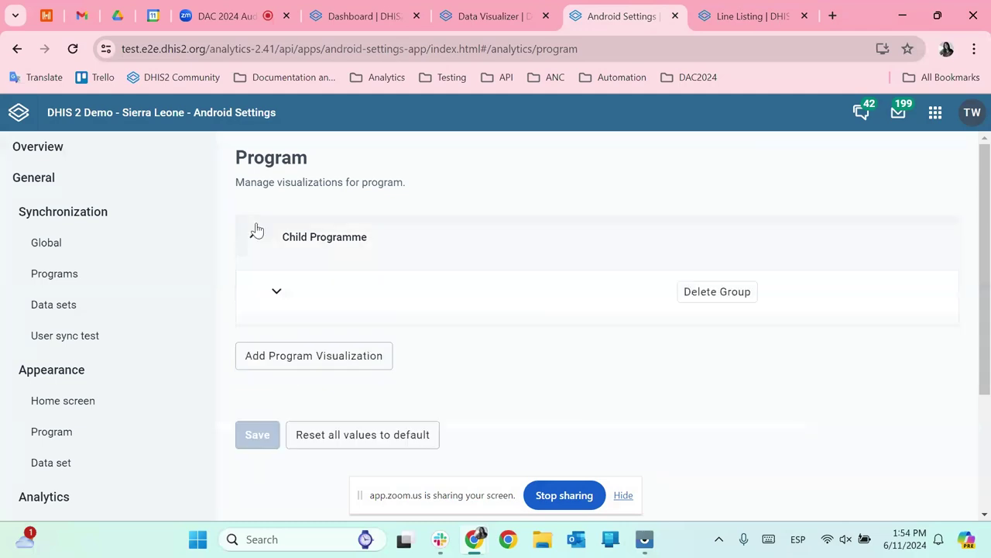
pyautogui.click(509, 9)
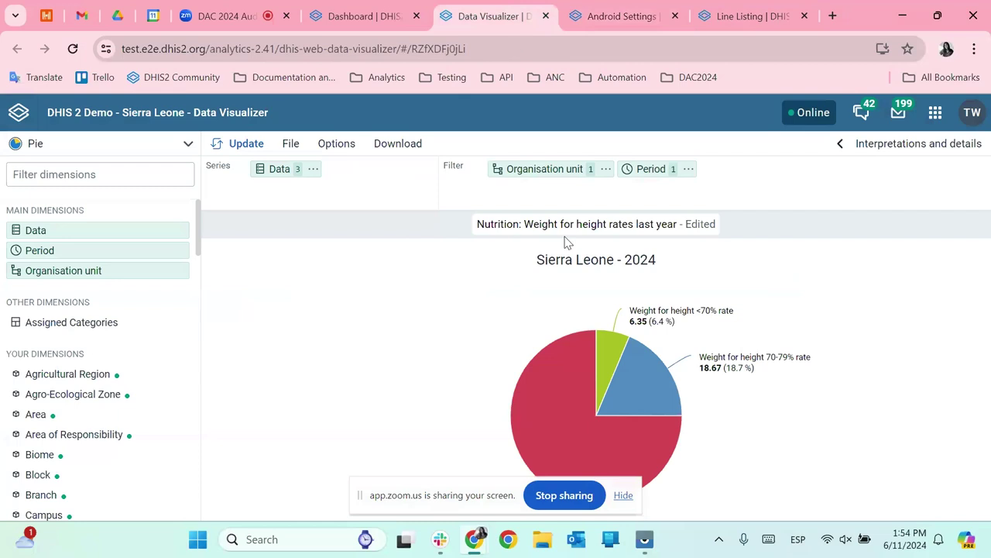
pyautogui.click(364, 16)
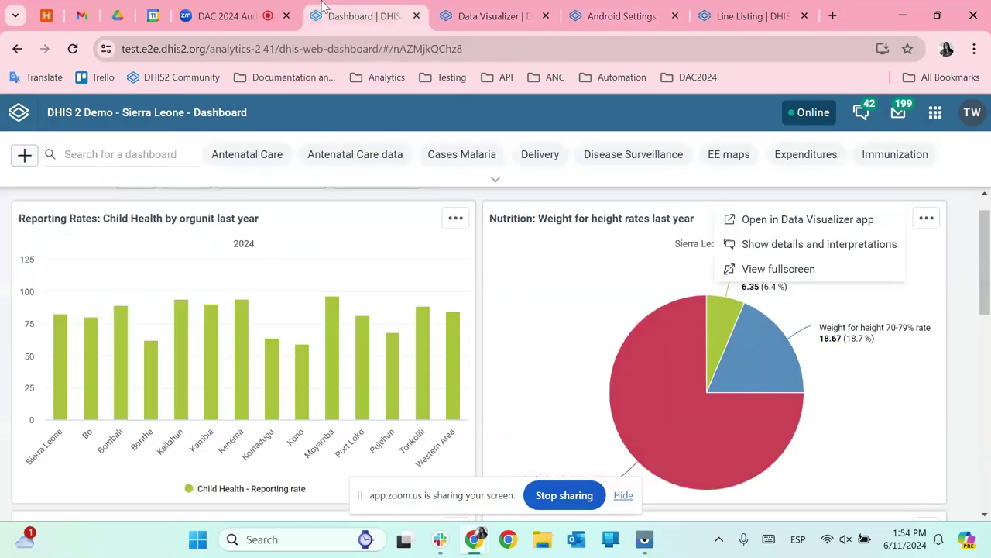
pyautogui.click(619, 16)
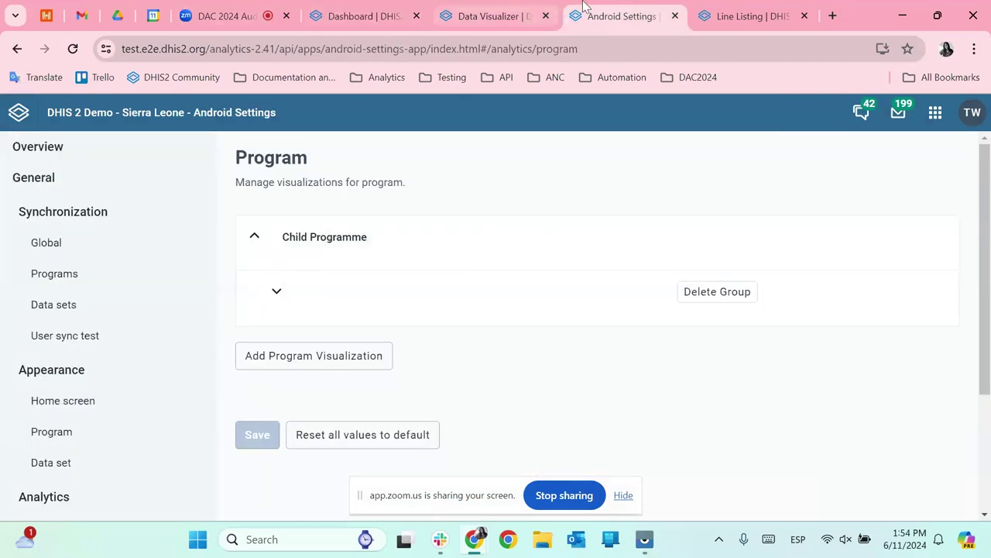
pyautogui.moveTo(643, 540)
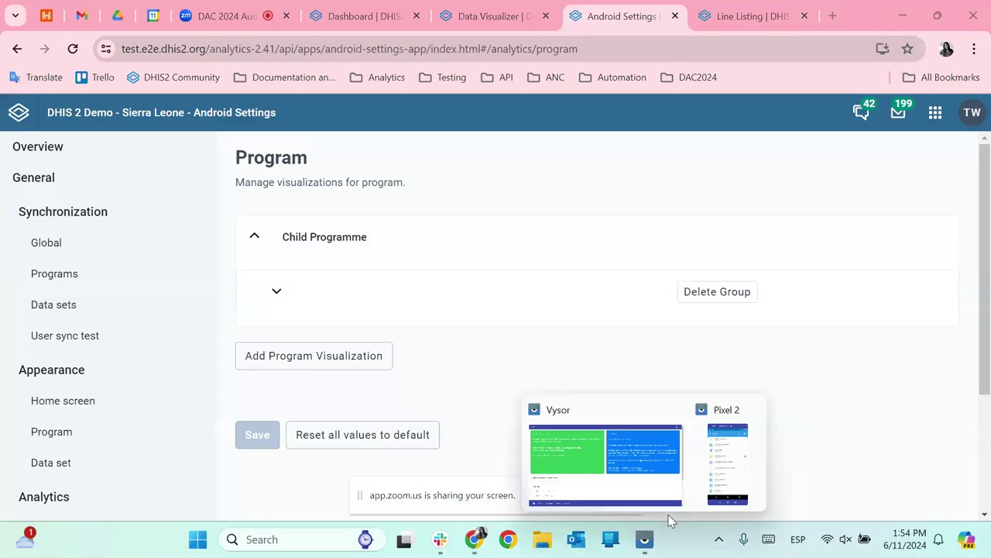
pyautogui.click(499, 14)
pyautogui.click(705, 11)
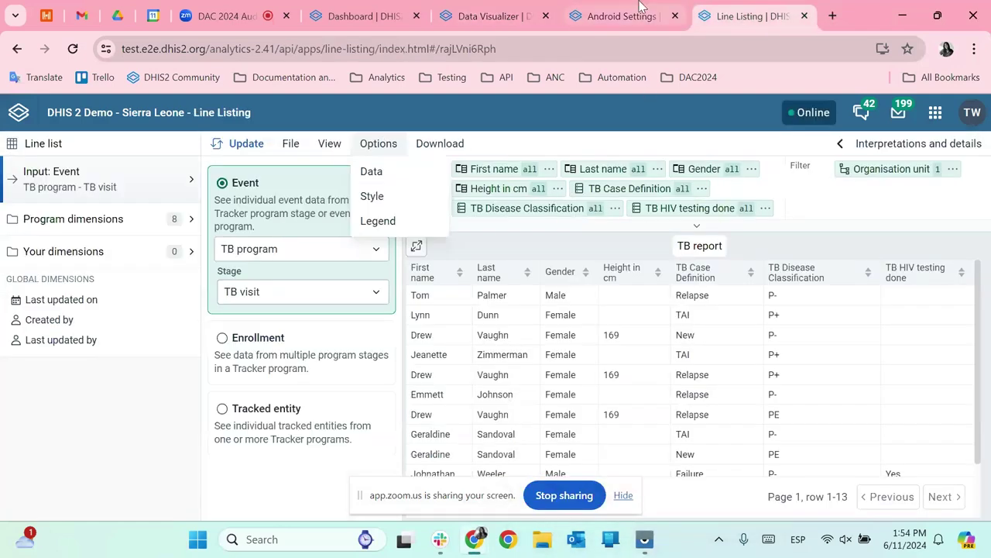
pyautogui.click(639, 11)
# Expand the Child Programme visualization group, open Child weight for editing and review its settings
pyautogui.click(276, 290)
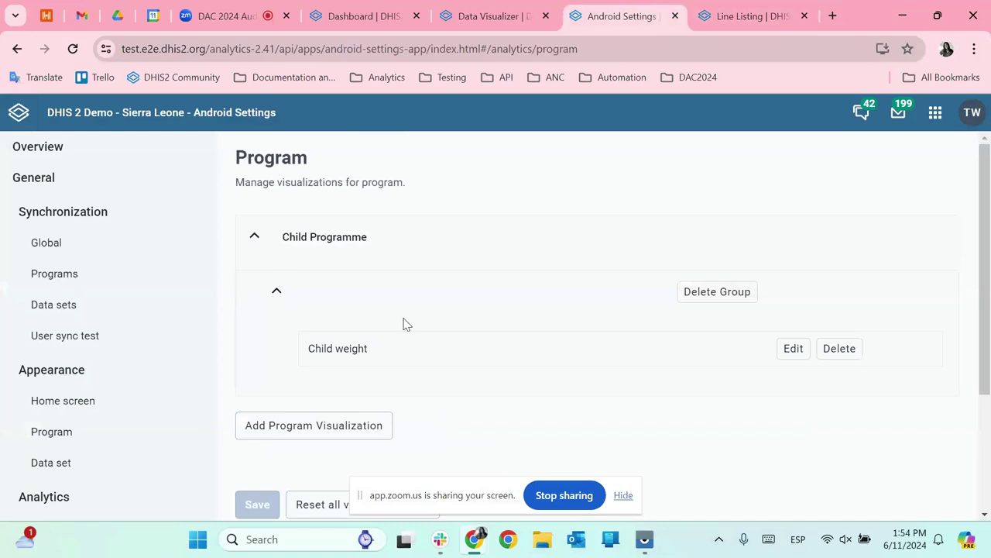
pyautogui.click(794, 348)
pyautogui.scroll(-2, 571, 334)
pyautogui.scroll(1, 572, 333)
pyautogui.scroll(1, 571, 334)
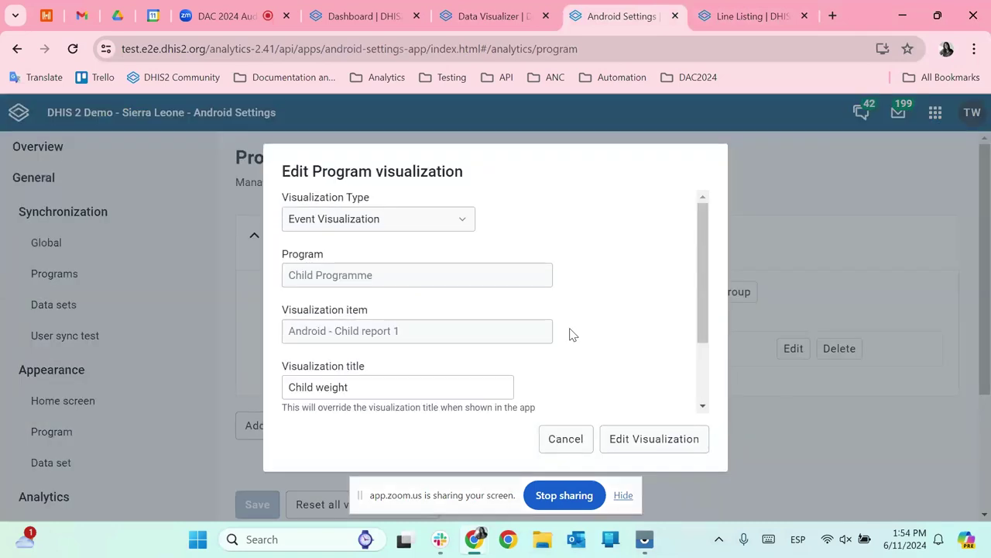
pyautogui.scroll(-2, 570, 345)
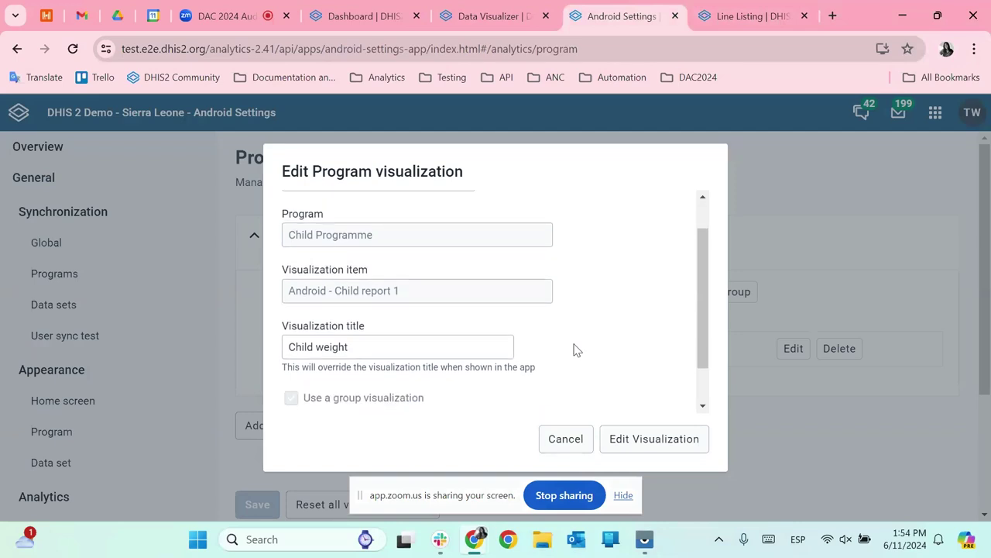
# Switch to the Pixel 2 device window, examine the Child weight table in Child Programme's analytics, and return home before minimizing the window
pyautogui.moveTo(645, 539)
pyautogui.click(732, 463)
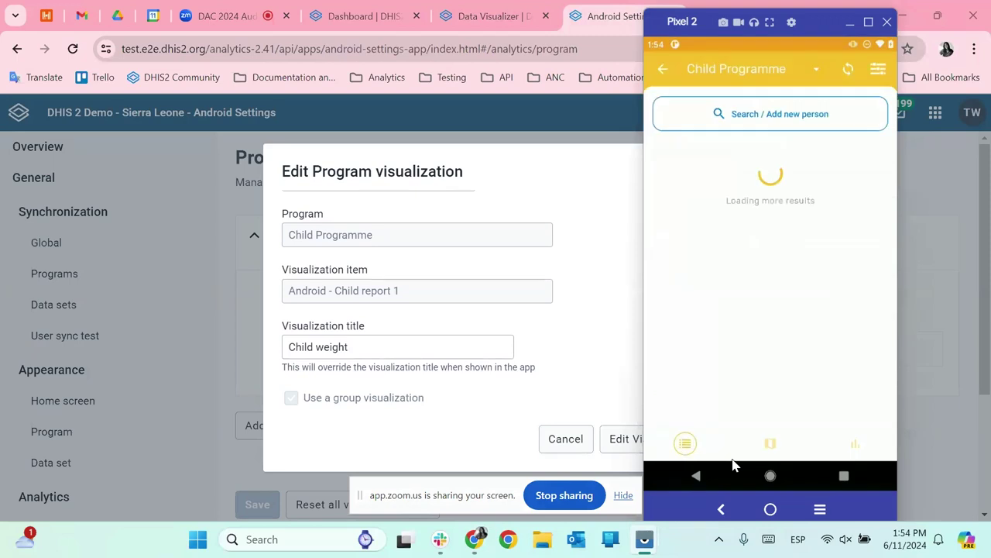
pyautogui.click(687, 446)
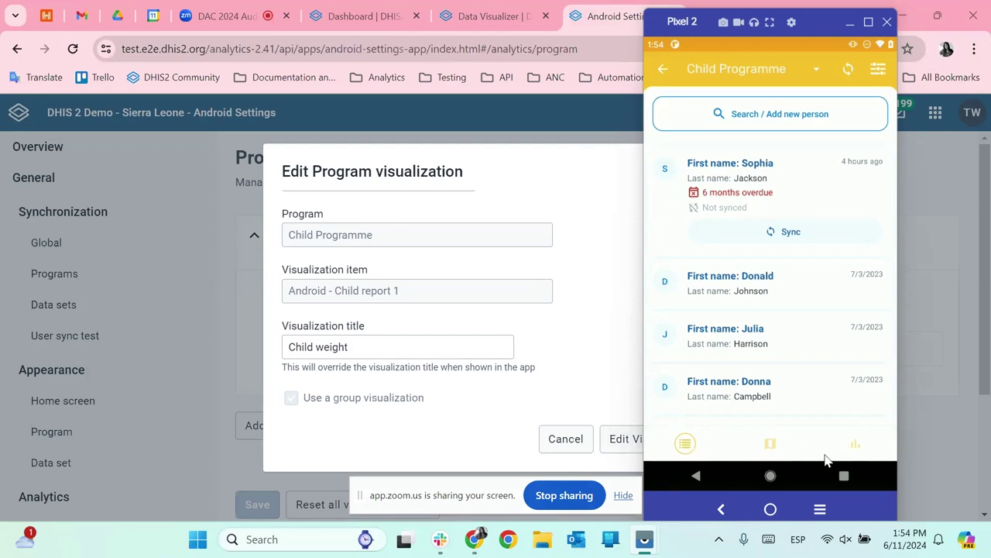
pyautogui.click(854, 446)
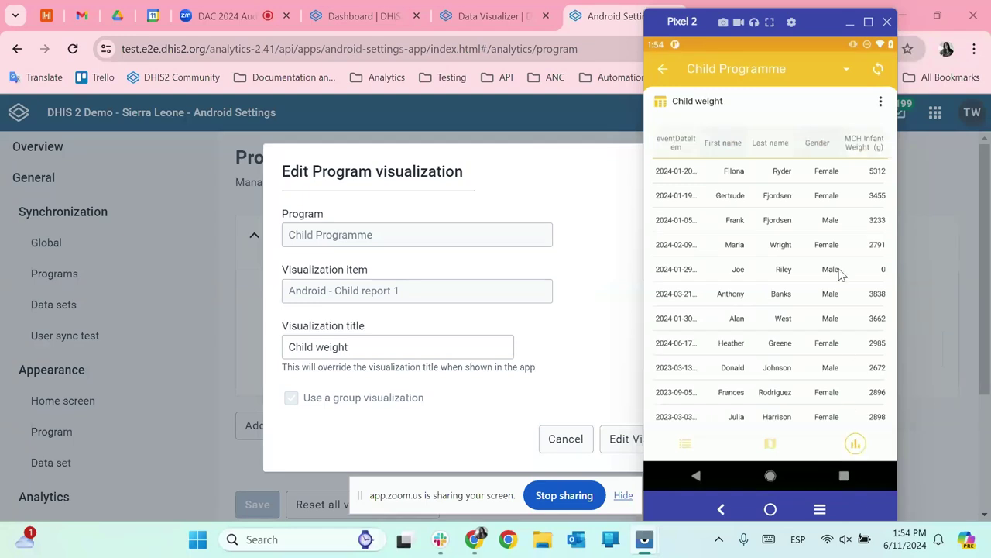
pyautogui.scroll(-2, 842, 274)
pyautogui.scroll(2, 841, 273)
pyautogui.hscroll(1, 842, 274)
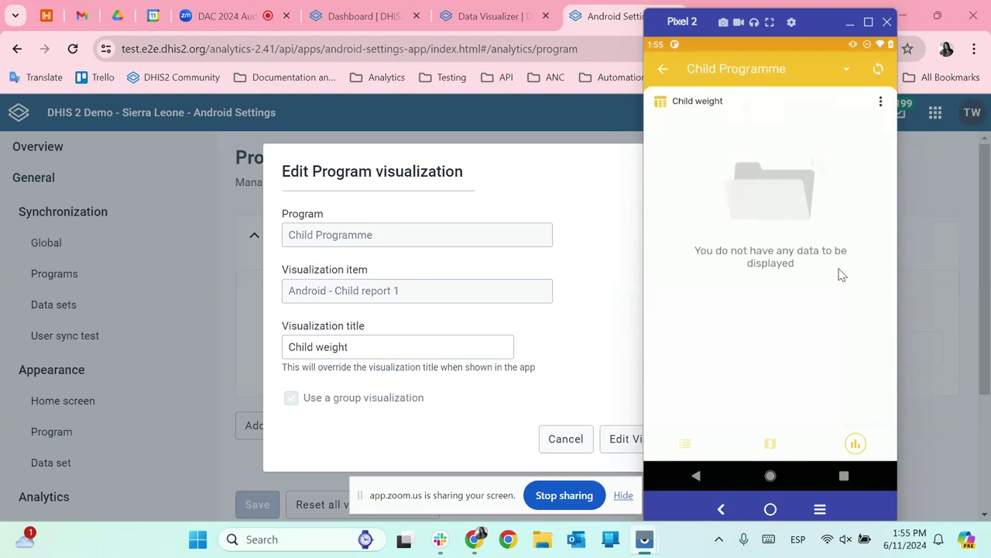
pyautogui.press('Escape')
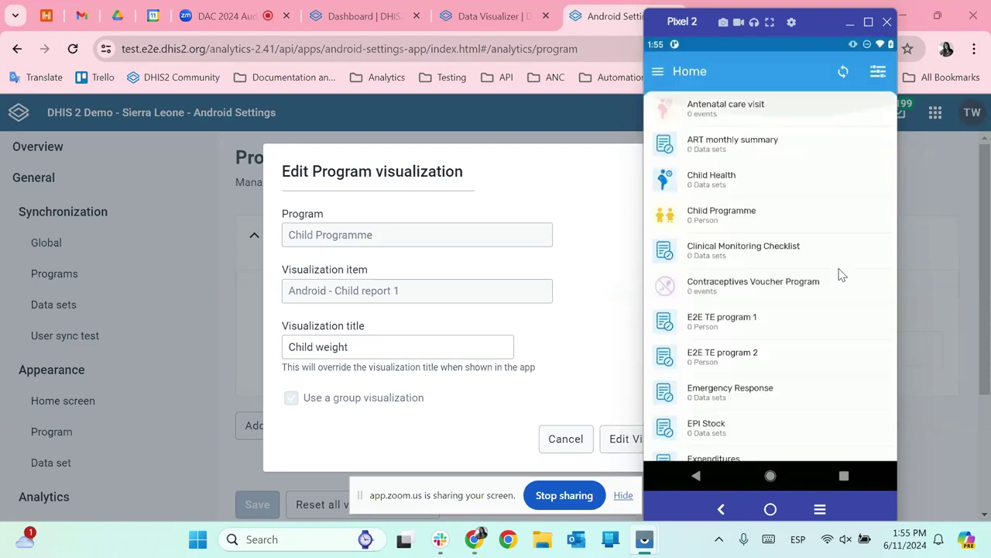
pyautogui.click(851, 22)
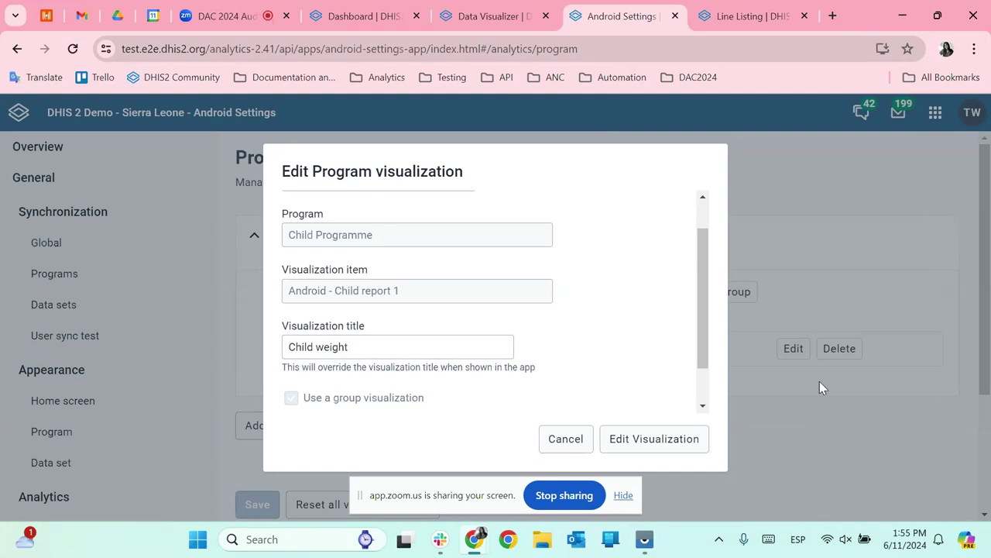
# Cancel editing the Child weight visualization and look over the Program analytics page
pyautogui.click(566, 439)
pyautogui.scroll(-3, 681, 391)
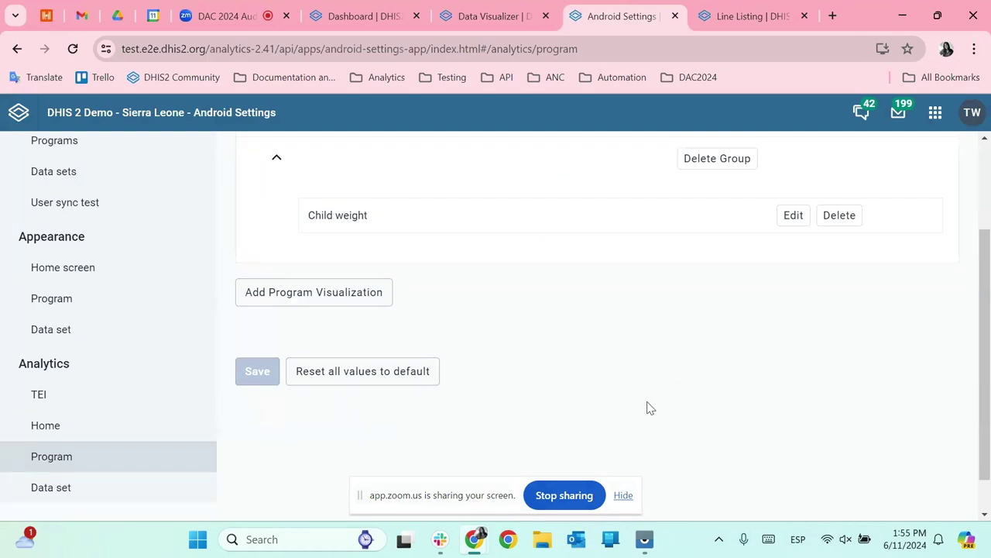
pyautogui.scroll(2, 358, 364)
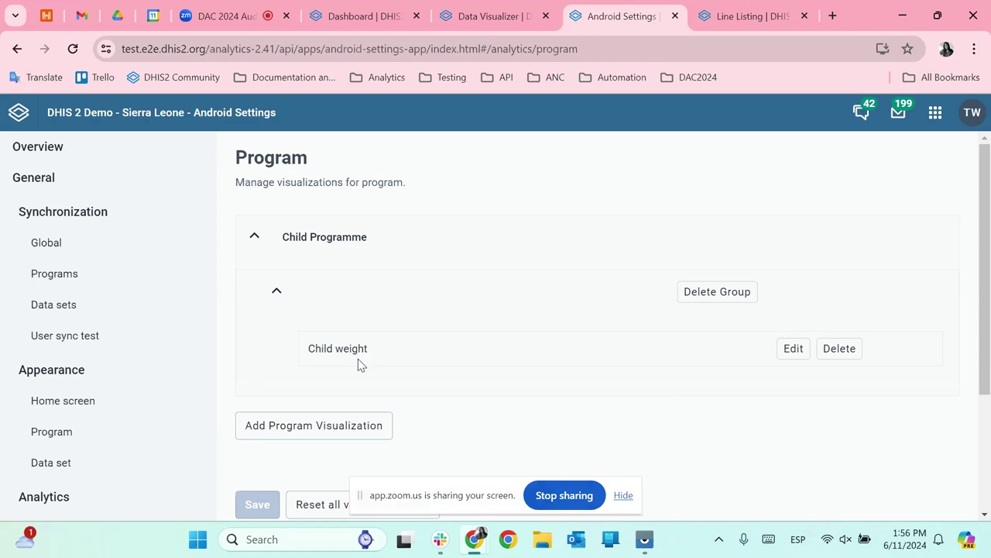
# Switch to the Zoom meeting and stop sharing the screen
pyautogui.click(233, 15)
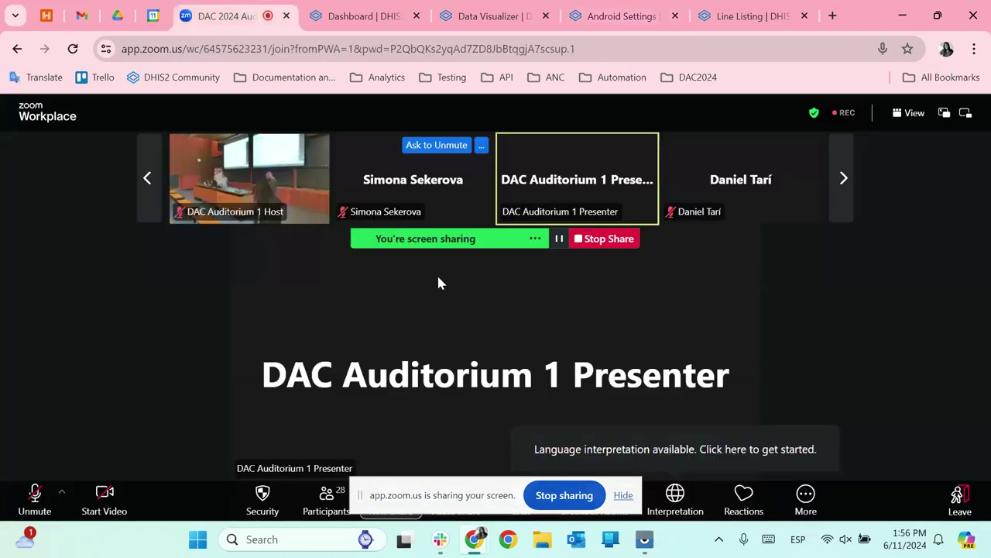
pyautogui.click(564, 495)
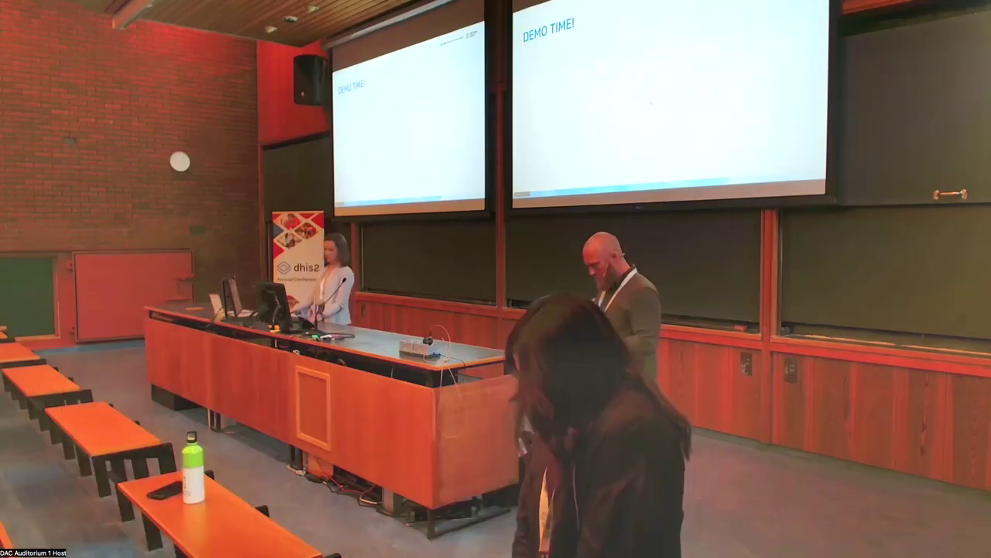